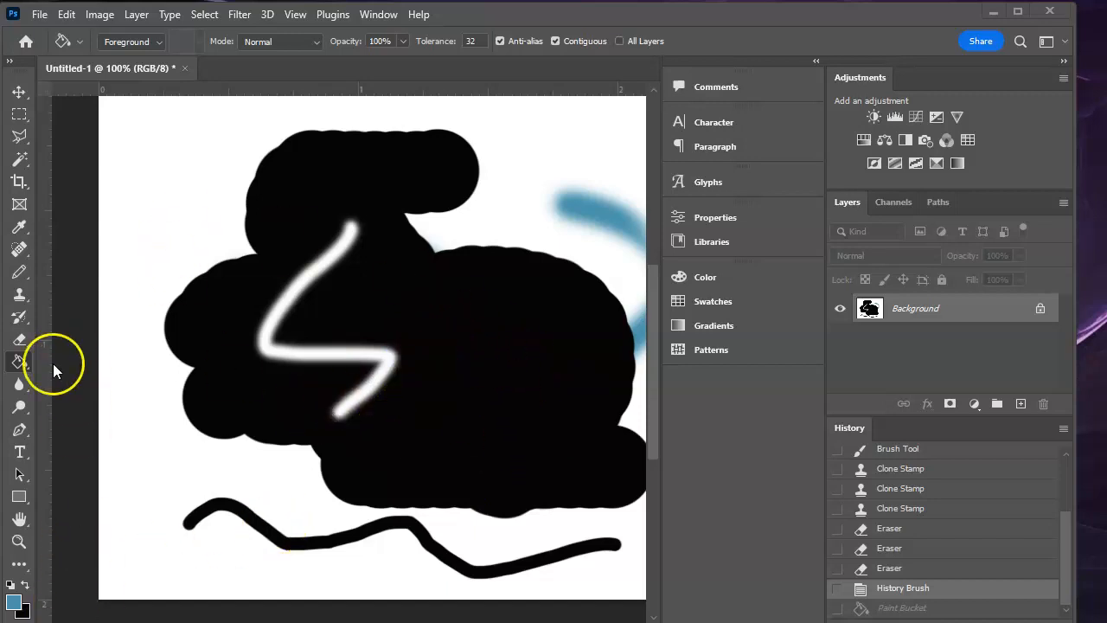
Step: Fill the large black shape with the sampled blue using the Paint Bucket, and paint a soft freehand blue brush stroke across it
key(ctrl+a)
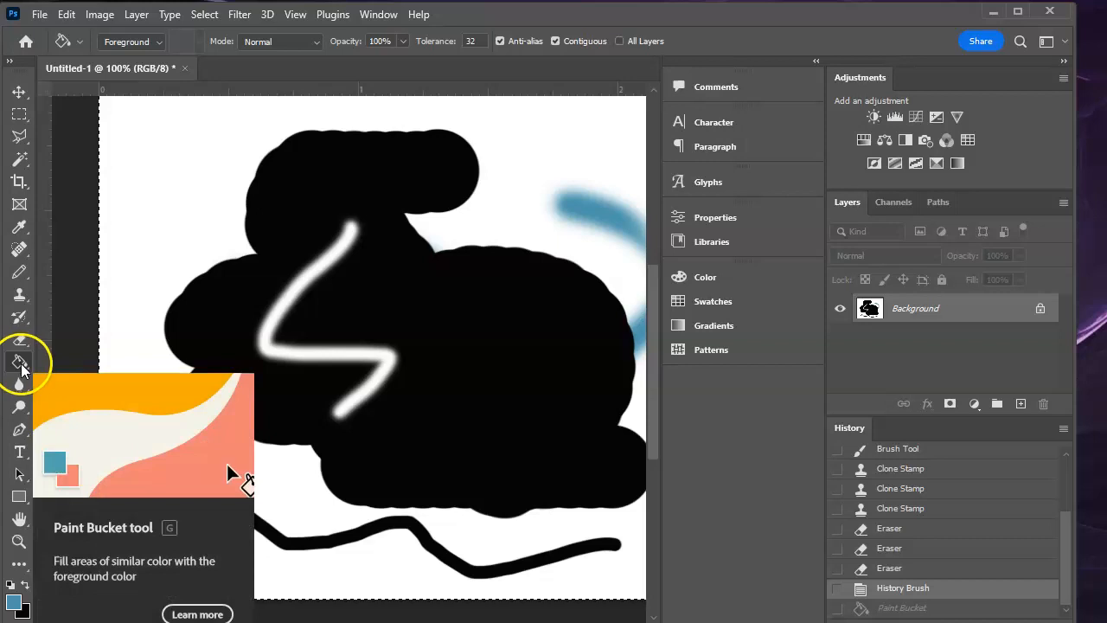
click(17, 229)
click(603, 209)
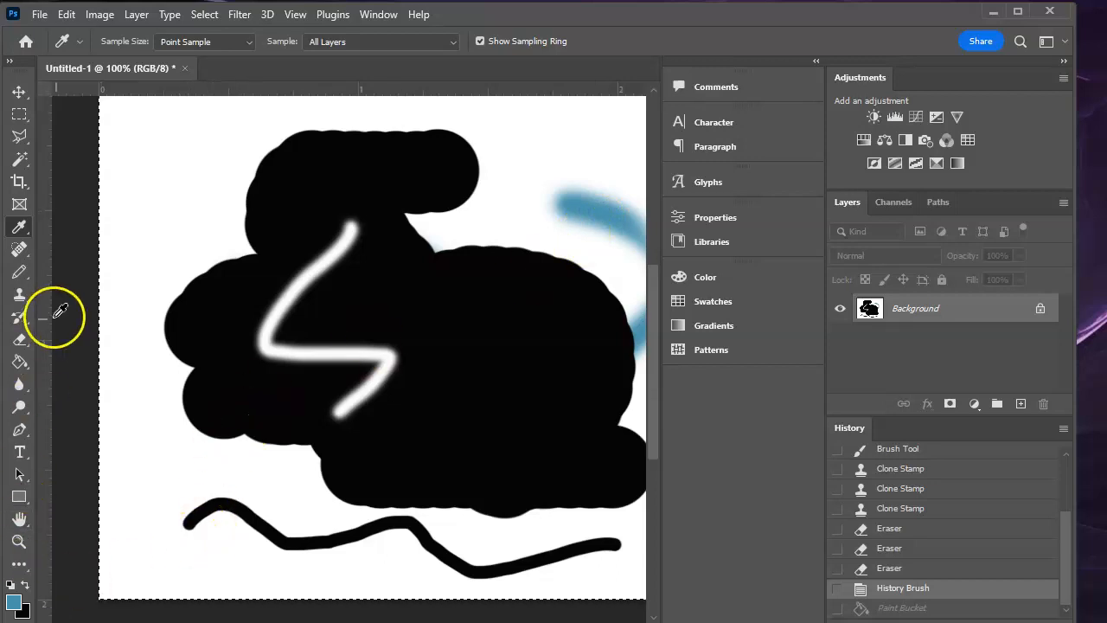
click(19, 362)
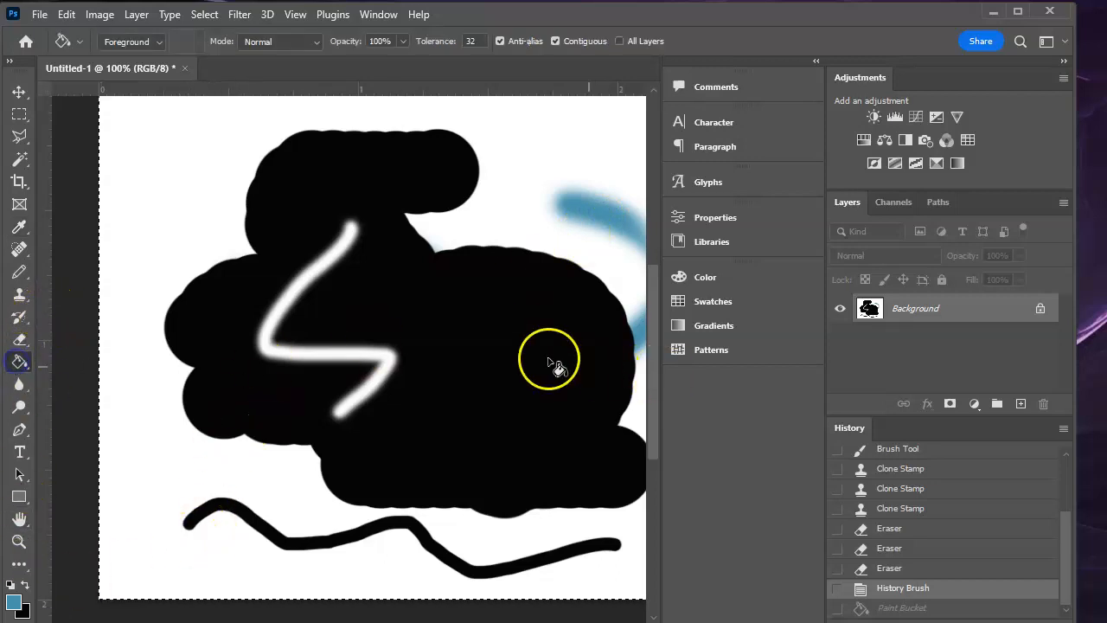
click(440, 340)
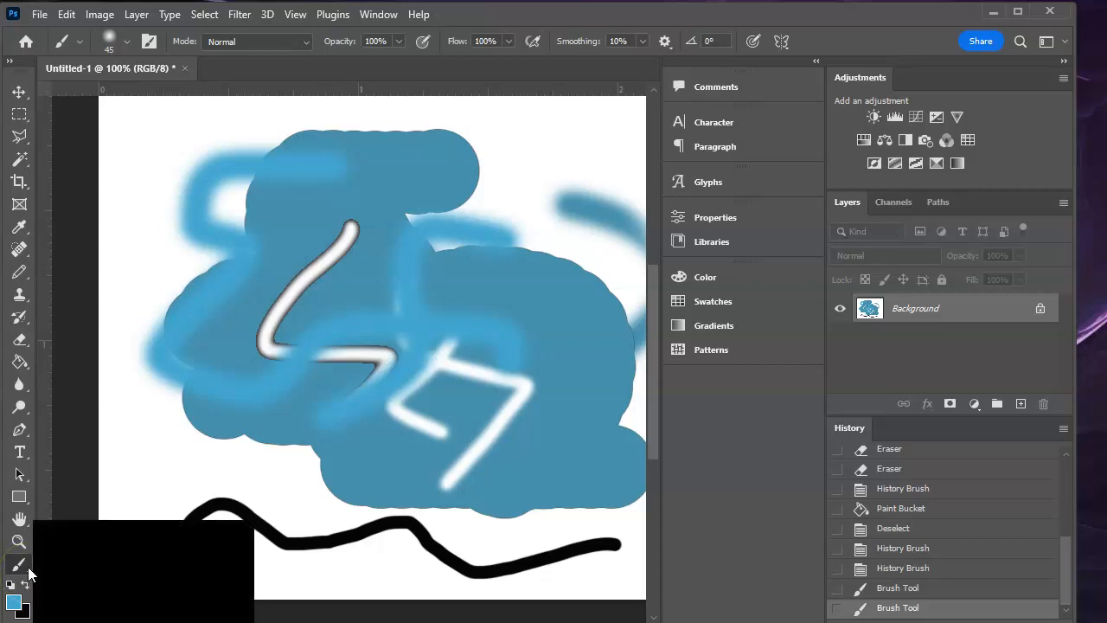
mouse_move(590, 161)
mouse_down()
mouse_move(378, 400)
mouse_move(488, 494)
mouse_up()
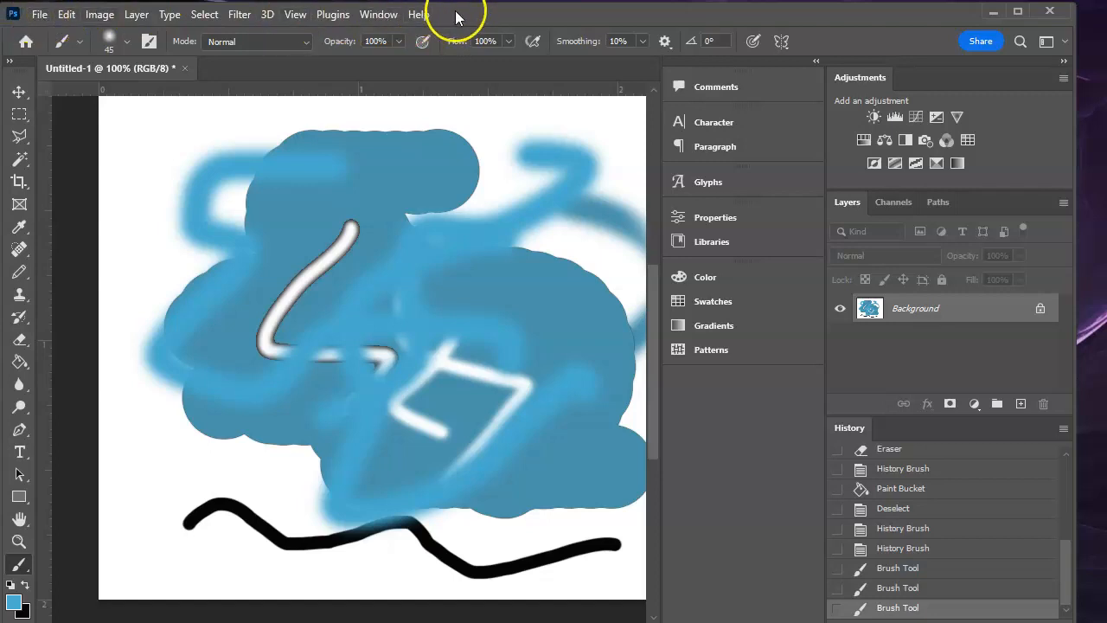
Step: Examine which file formats are offered when saving the single-layer document on the computer, and leave without saving
click(40, 15)
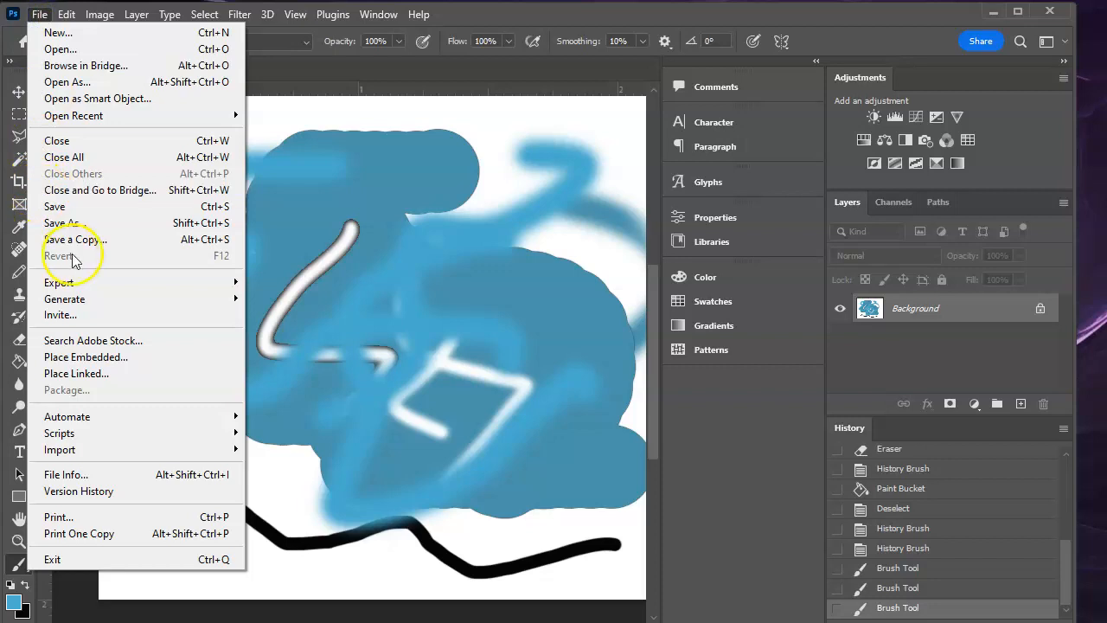
click(82, 208)
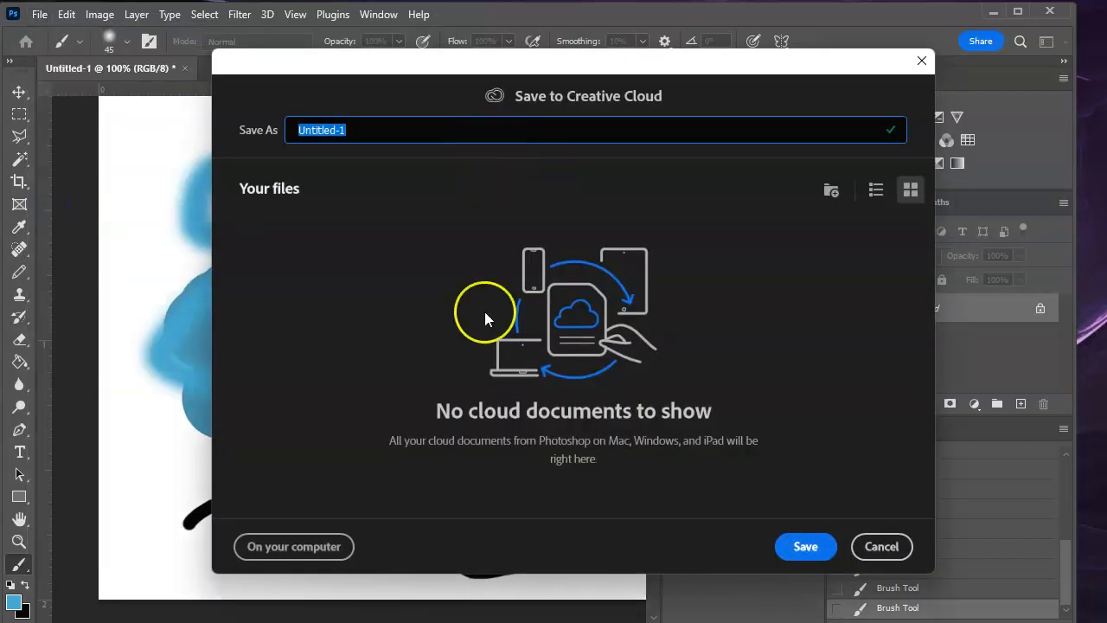
click(301, 543)
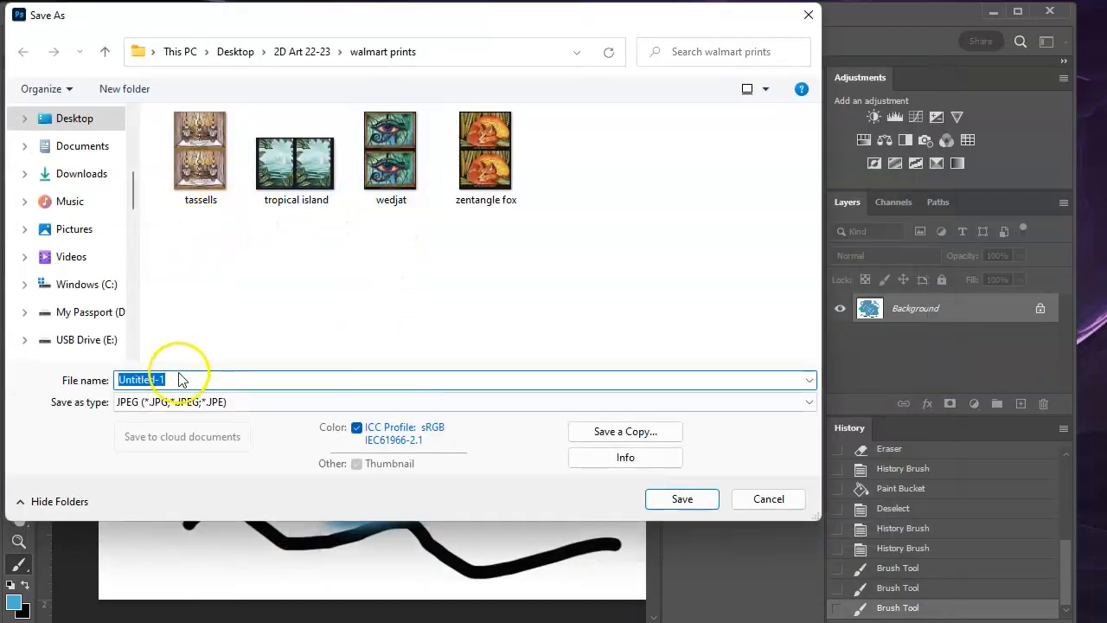
click(279, 405)
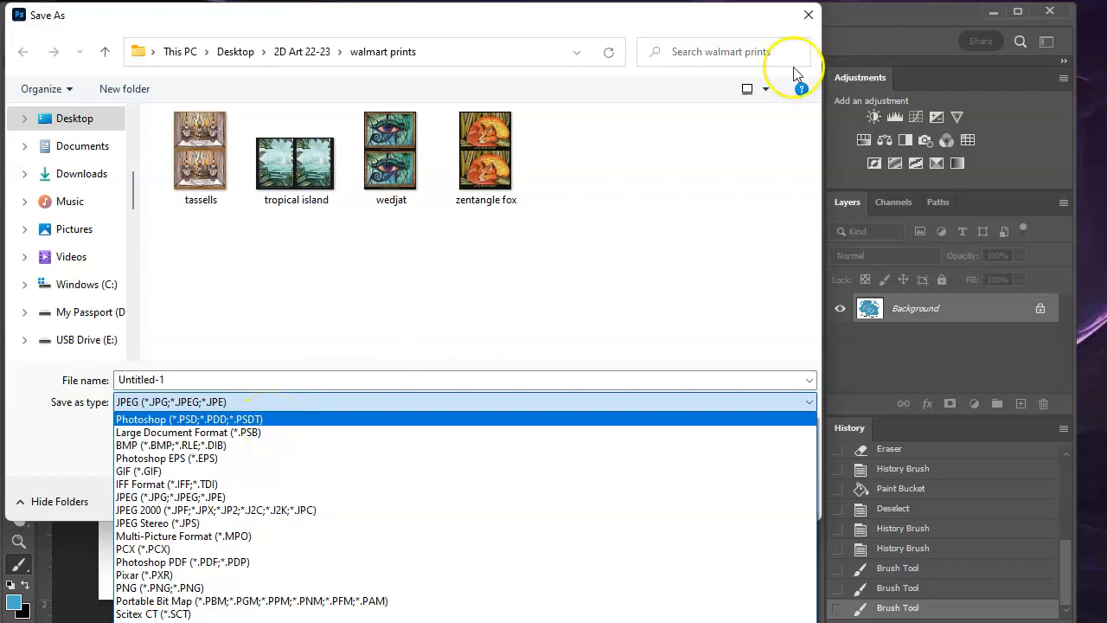
click(806, 14)
click(809, 15)
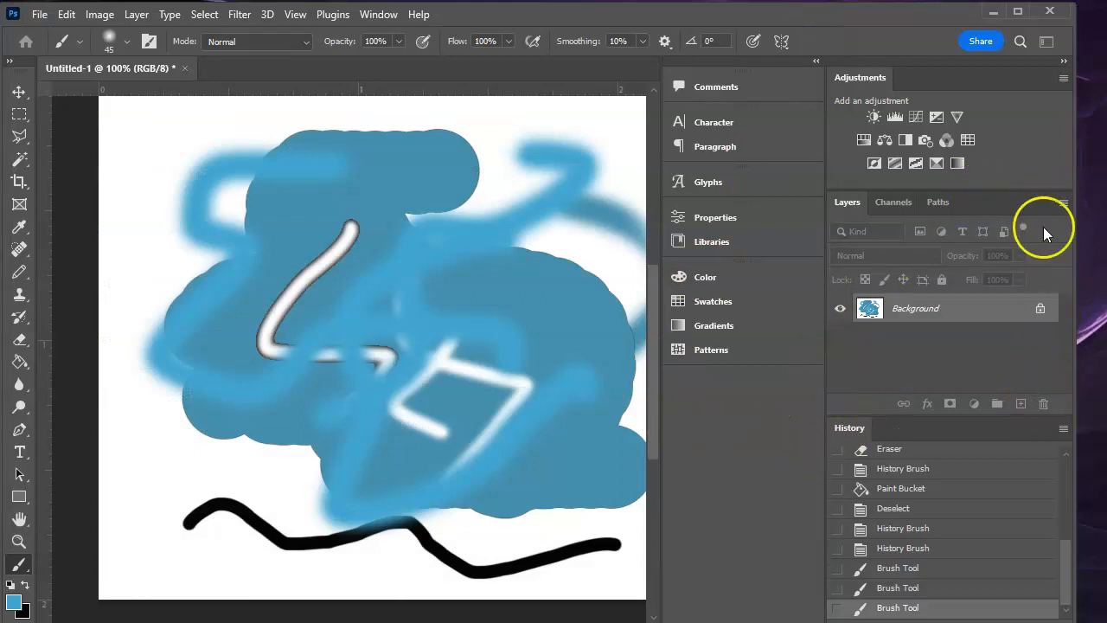
Step: Add a new empty layer above the Background with Normal mode and 100% opacity
click(1060, 203)
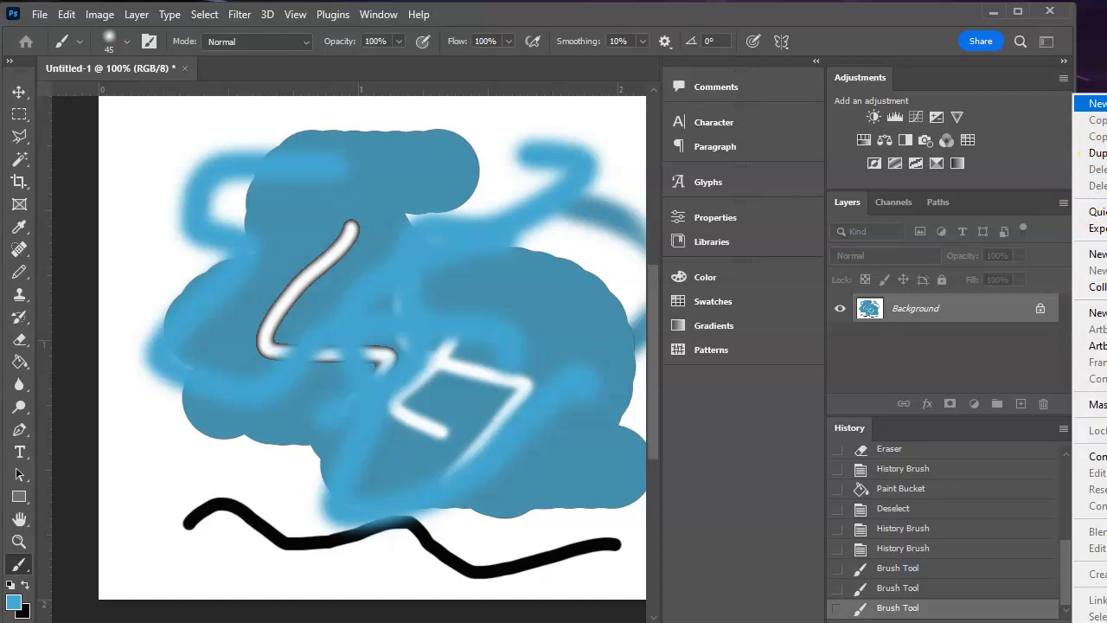
click(627, 220)
drag(861, 10, 687, 14)
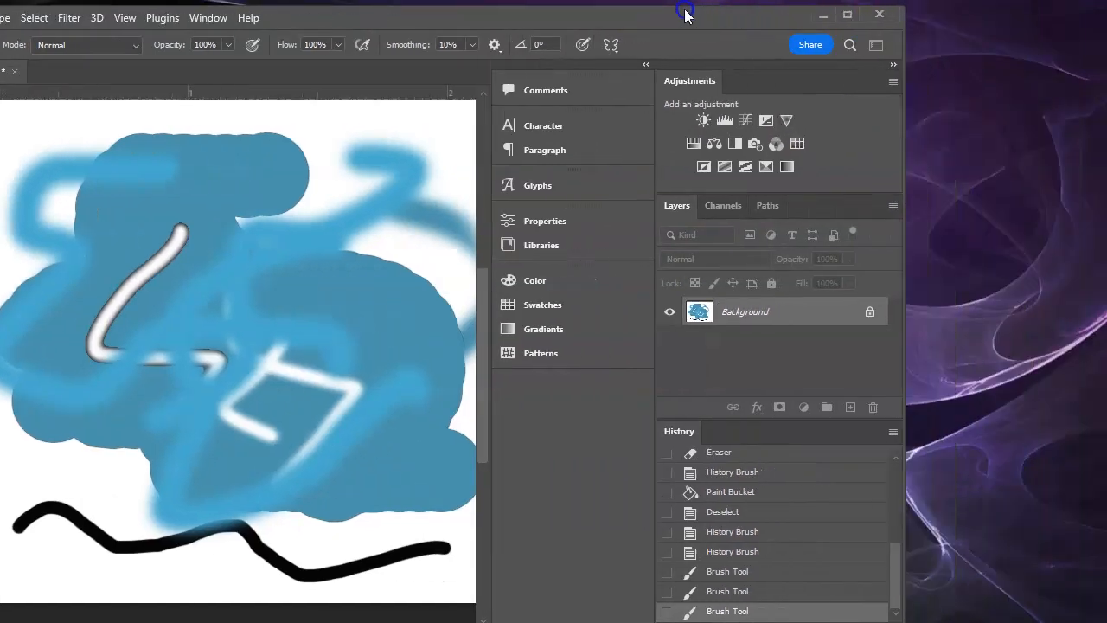
click(890, 205)
click(915, 101)
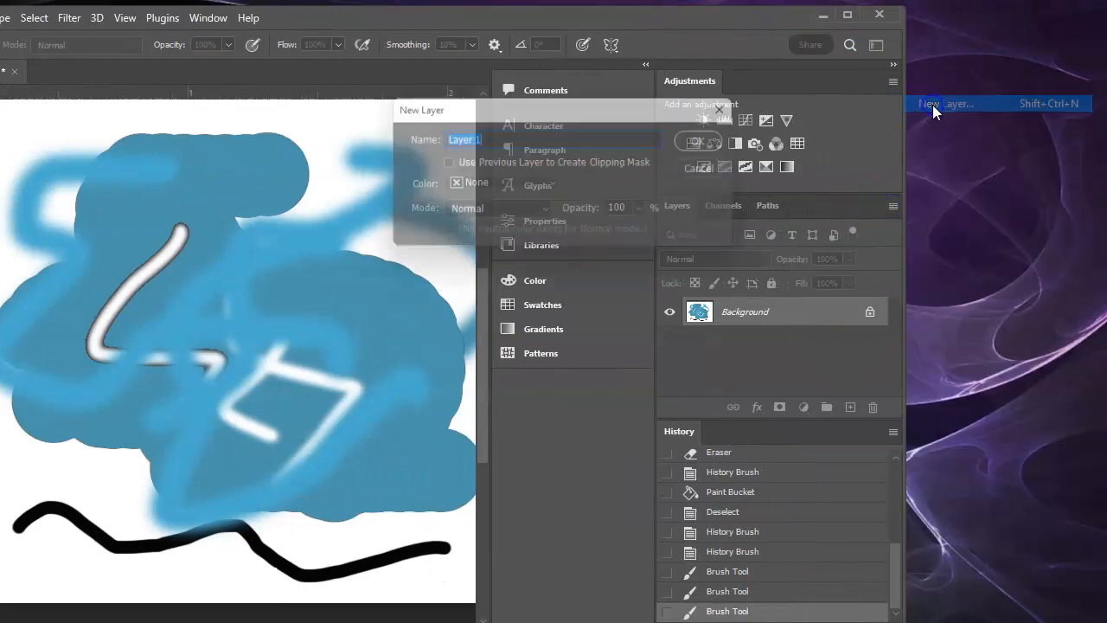
click(711, 142)
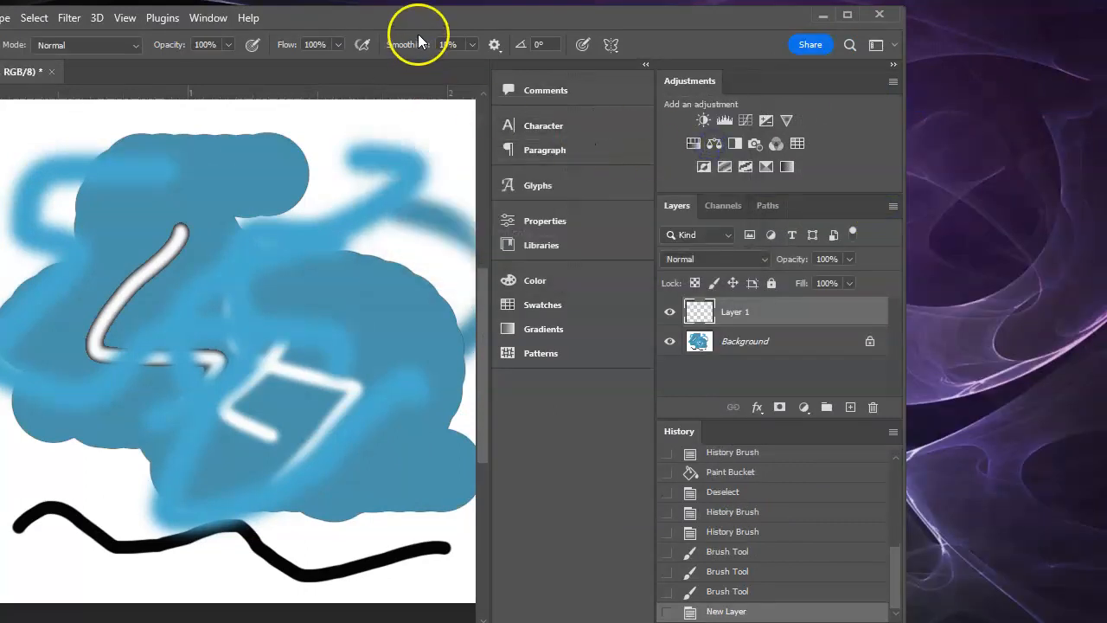
drag(398, 19, 562, 19)
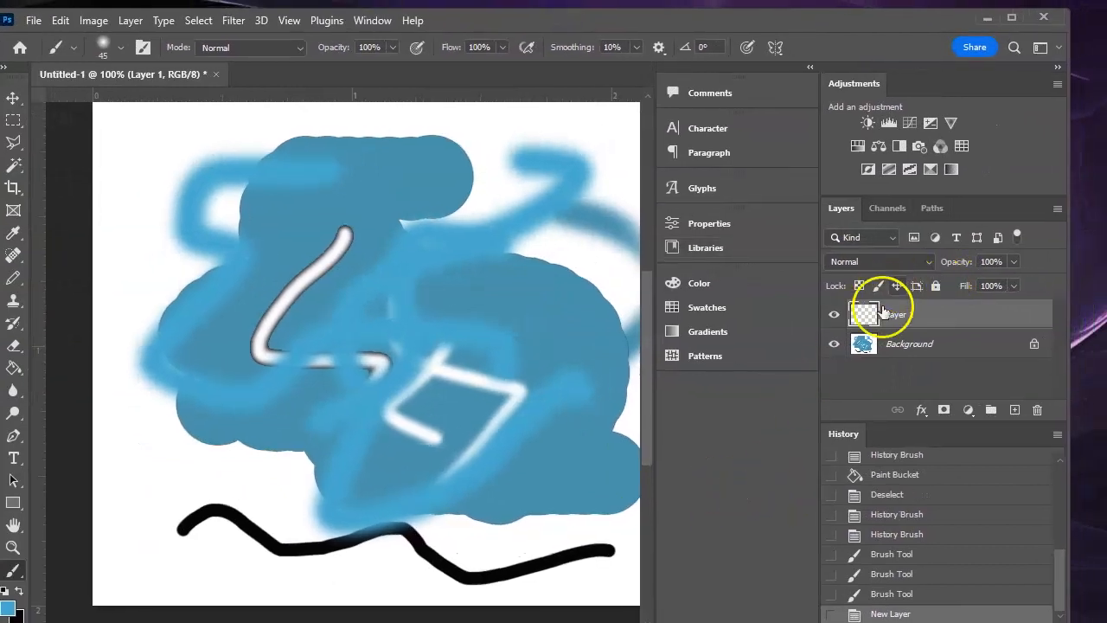
Step: Examine which file formats are offered when saving the layered document on the computer, and leave without saving
click(35, 21)
click(56, 229)
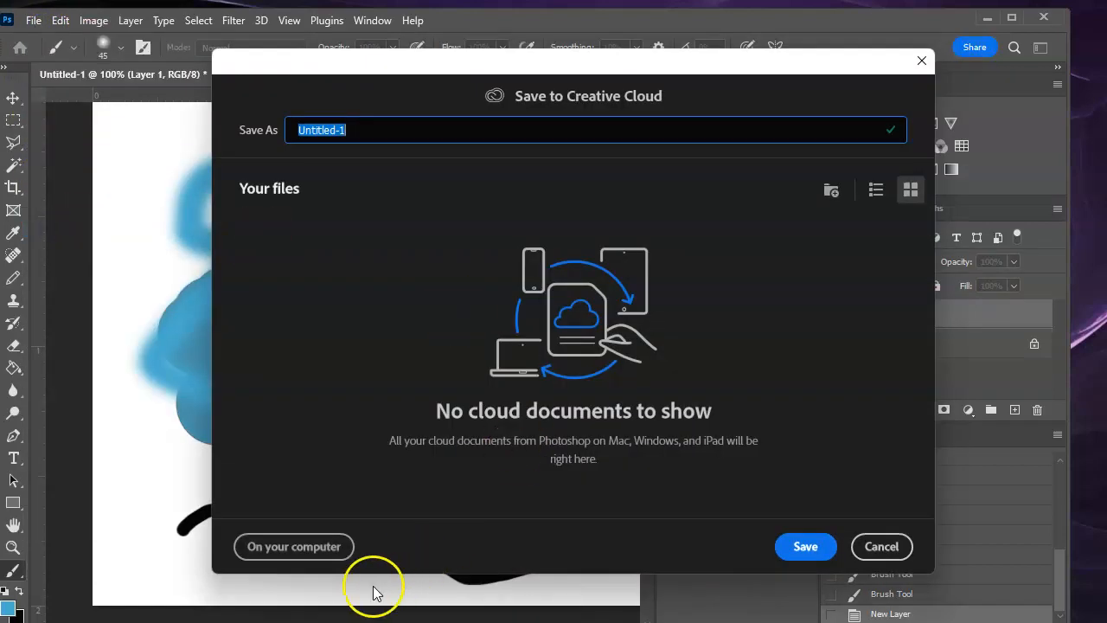
click(318, 548)
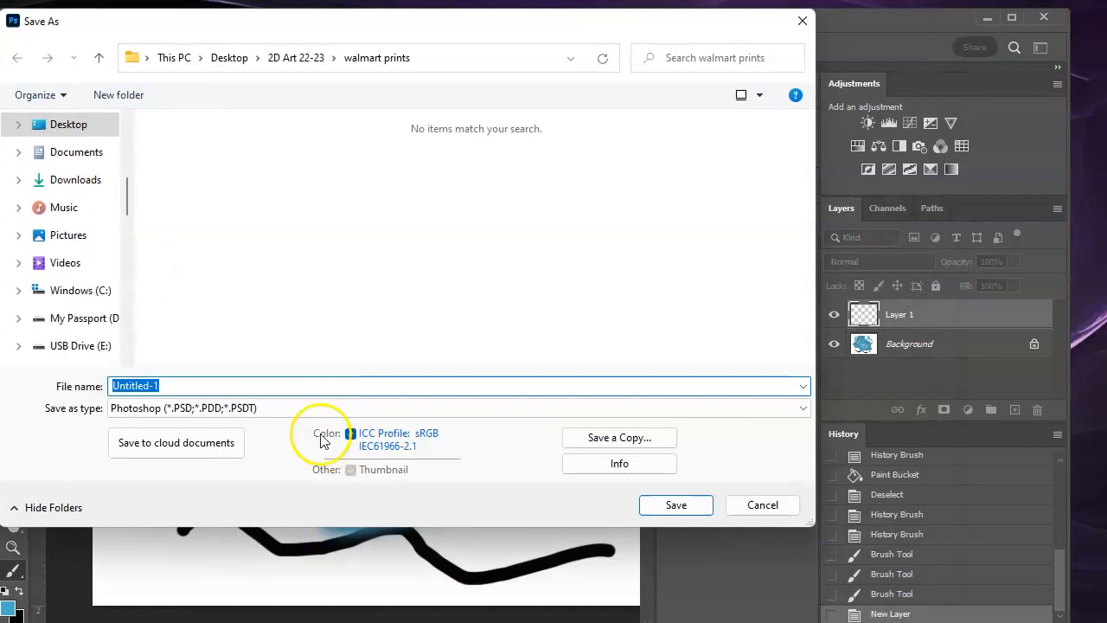
click(297, 408)
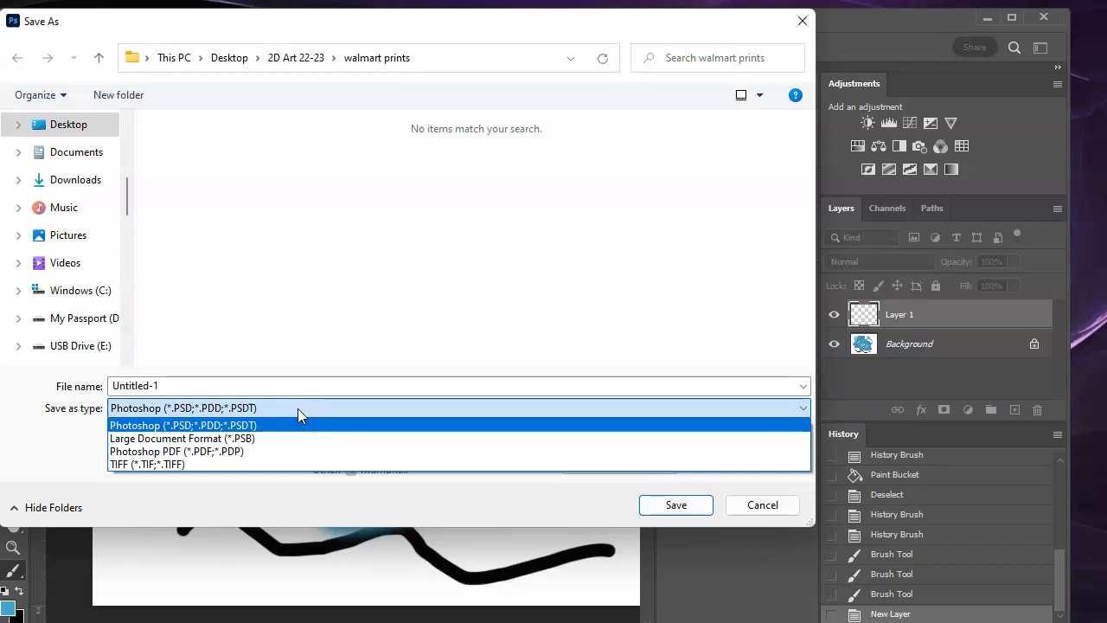
click(298, 409)
click(298, 409)
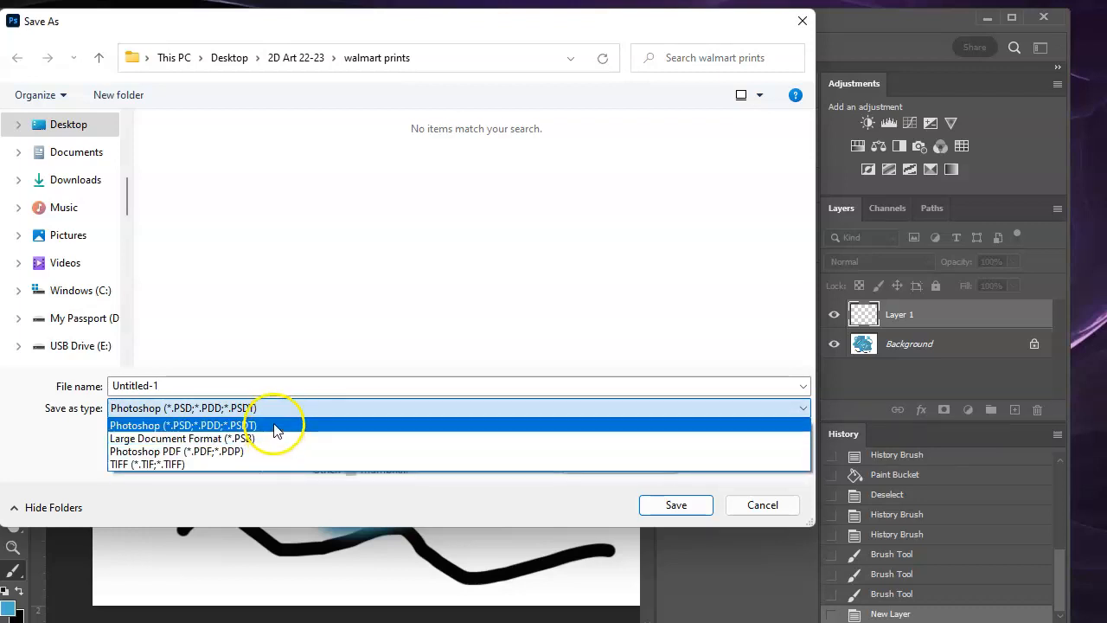
click(556, 508)
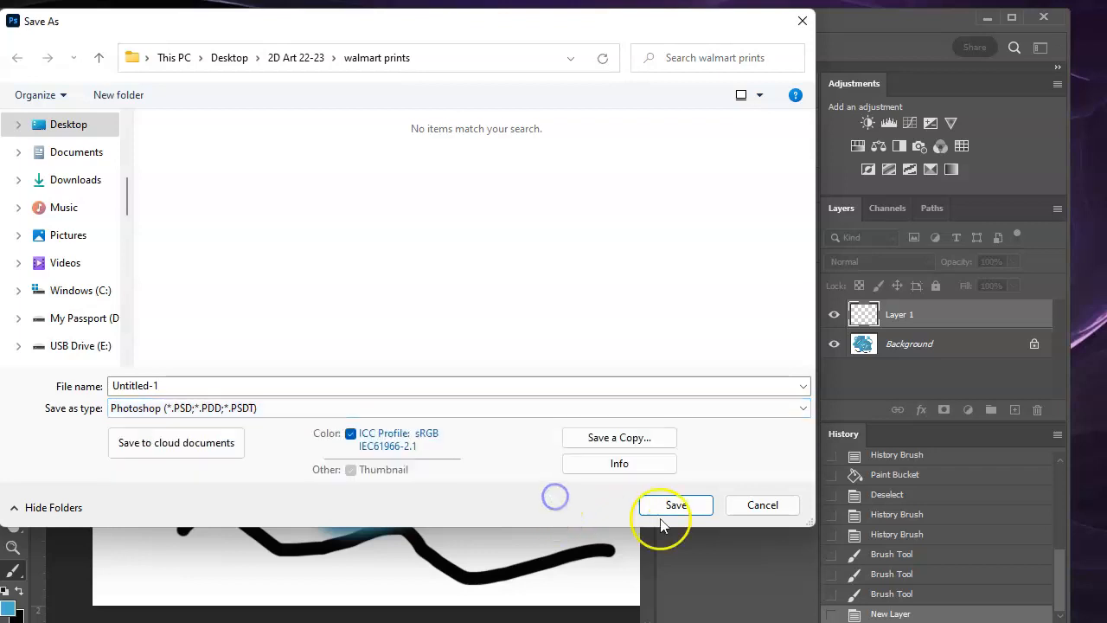
click(693, 508)
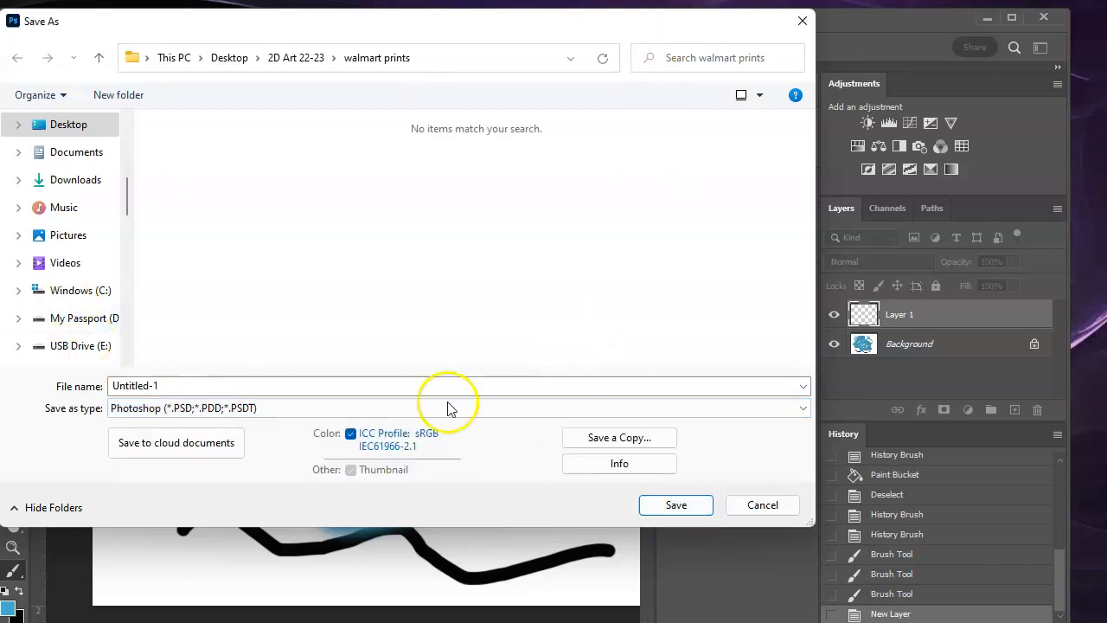
click(801, 26)
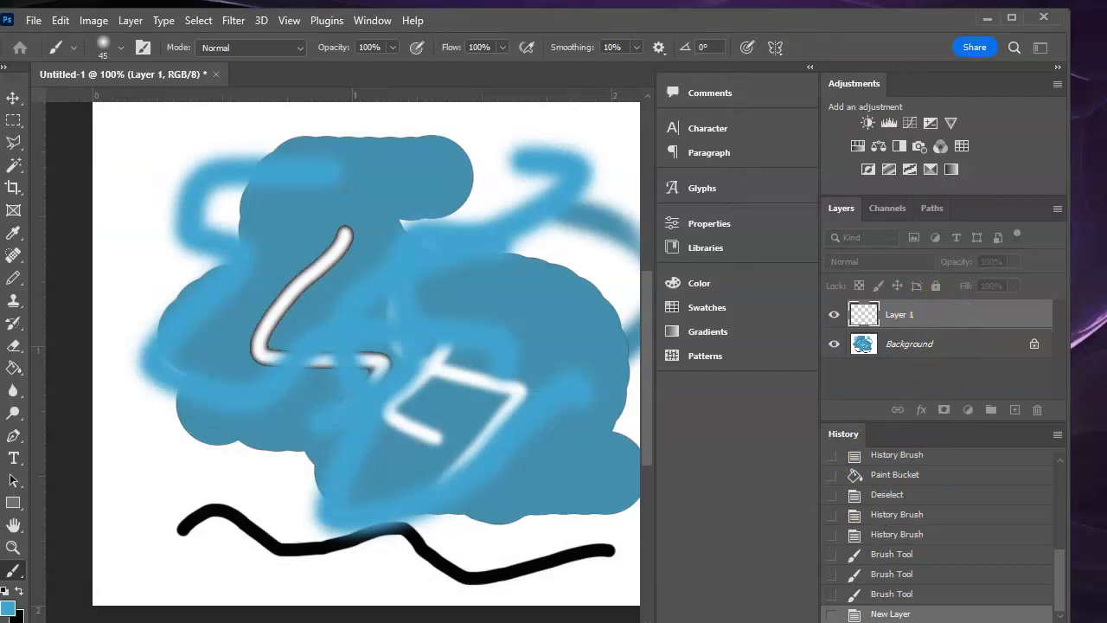
Step: Flatten the image so the new empty layer is merged into the Background
click(131, 21)
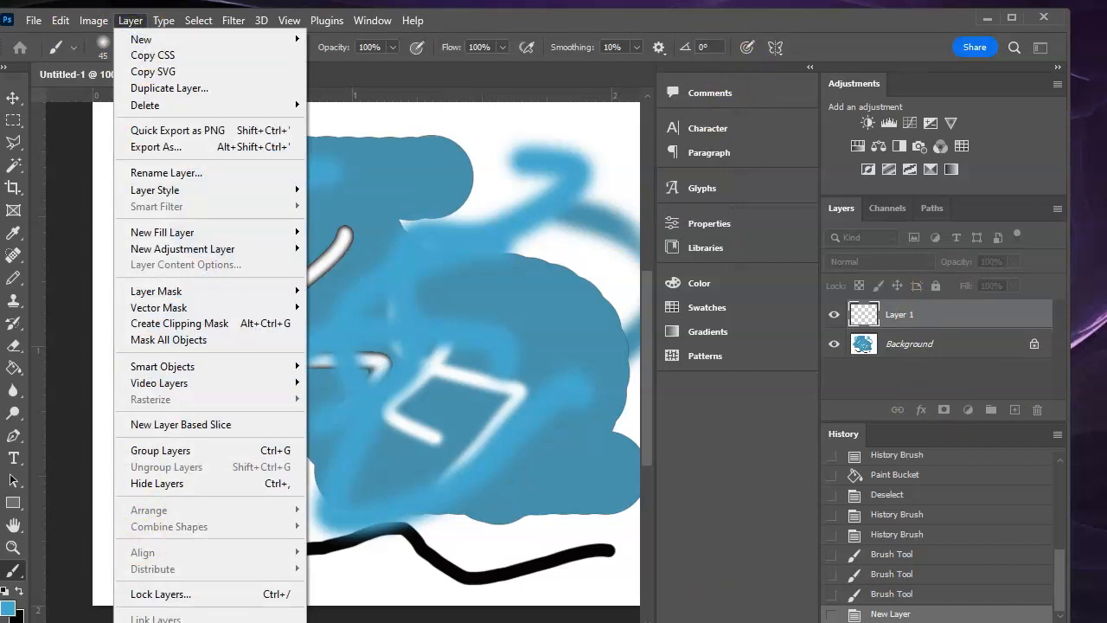
key(Escape)
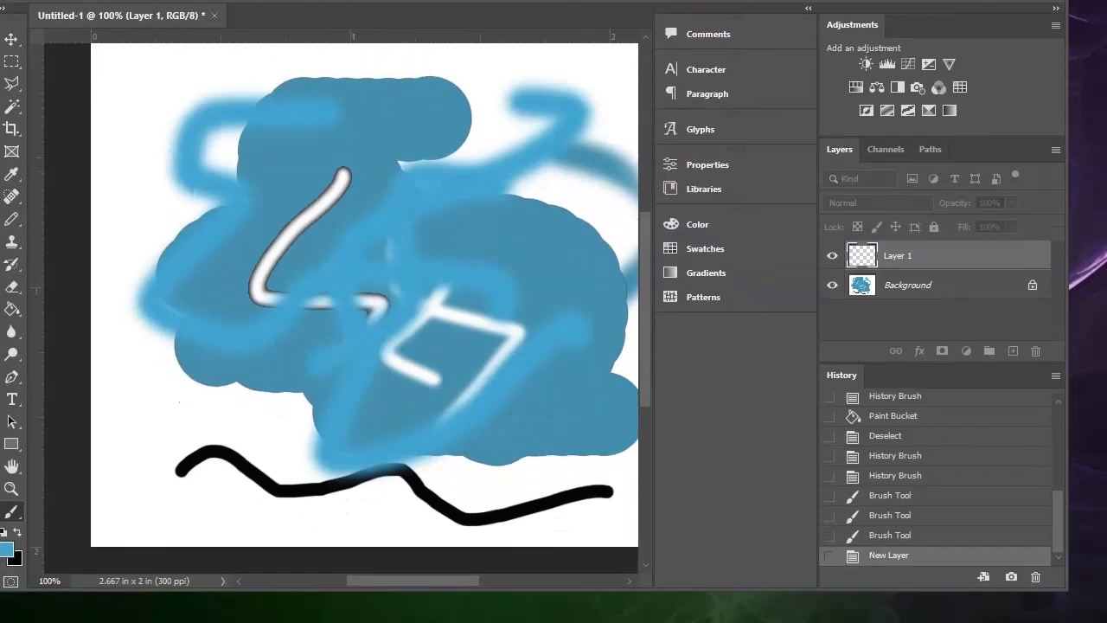
click(125, 0)
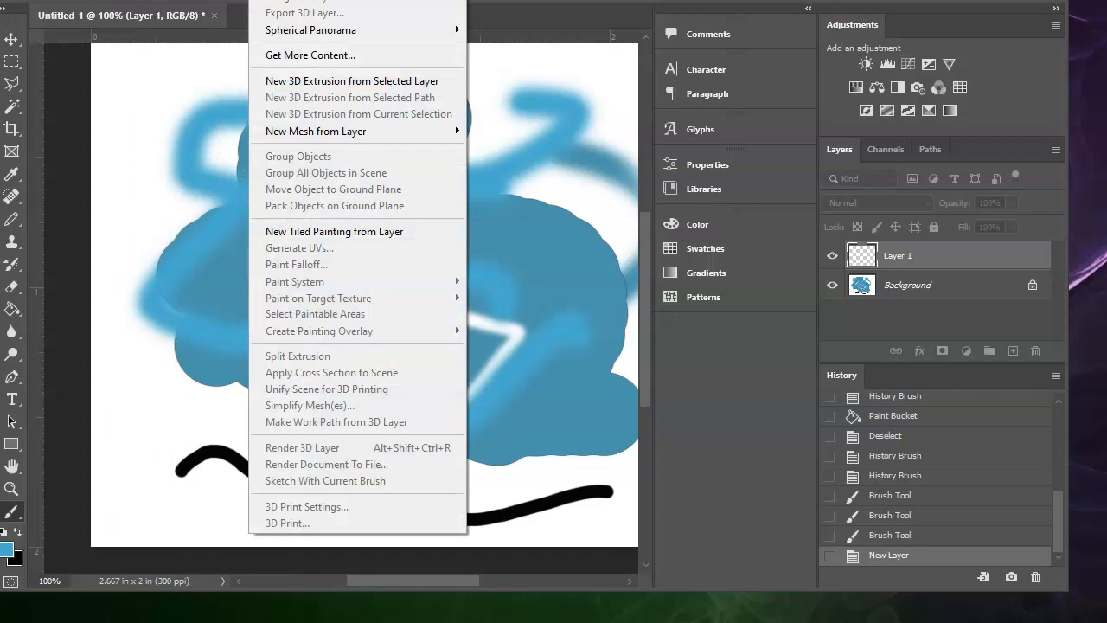
key(Escape)
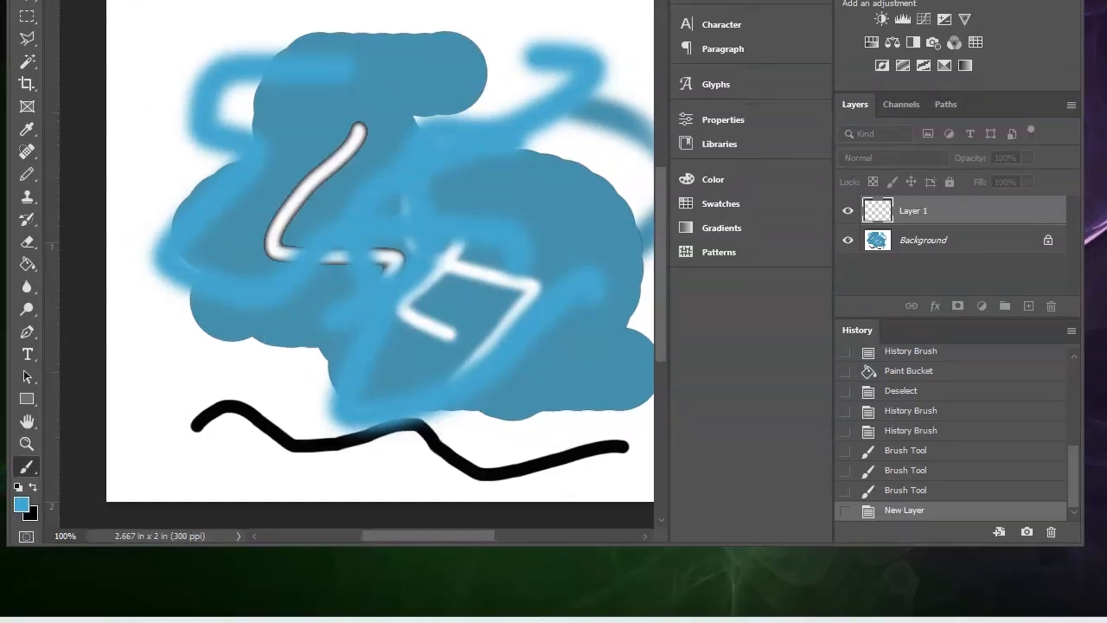
click(142, 0)
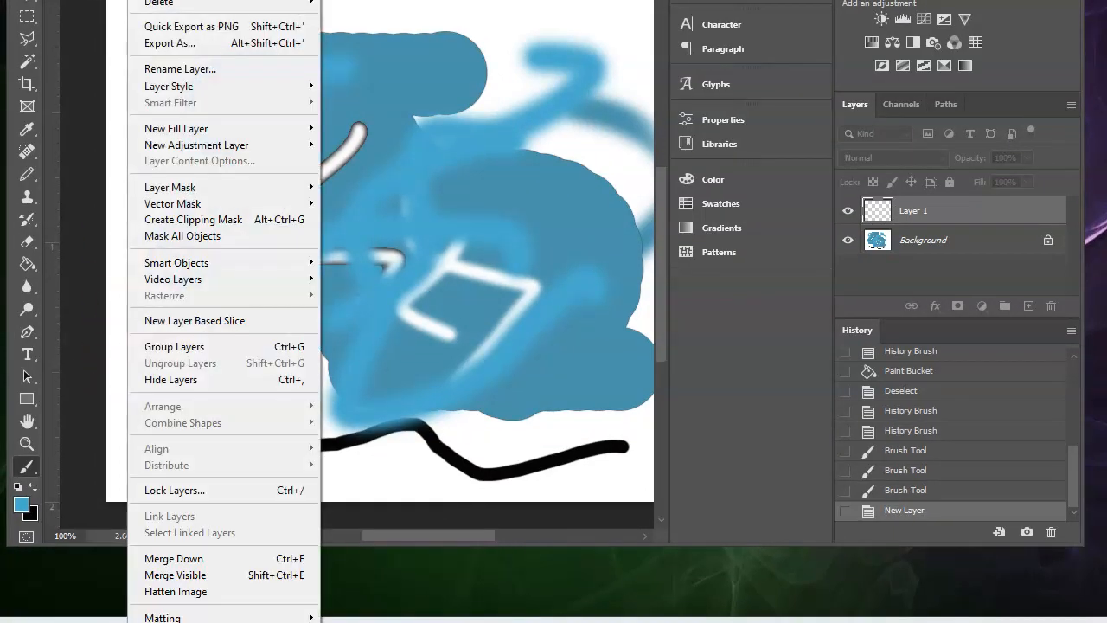
click(156, 592)
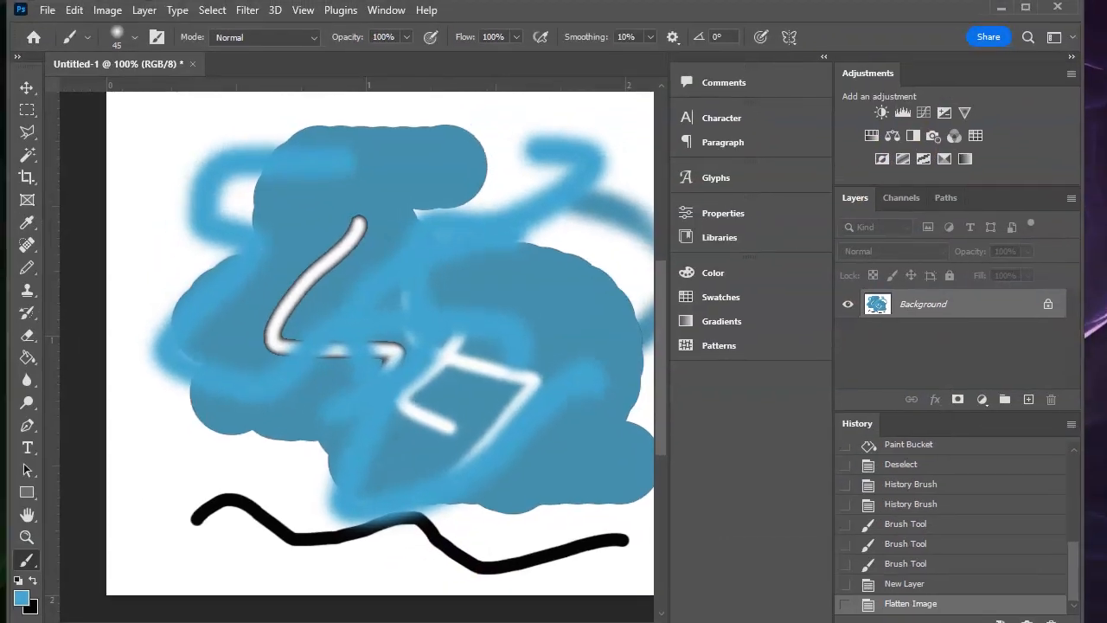
Step: Check the save format offered on the computer for the flattened image, and cancel the save
click(37, 12)
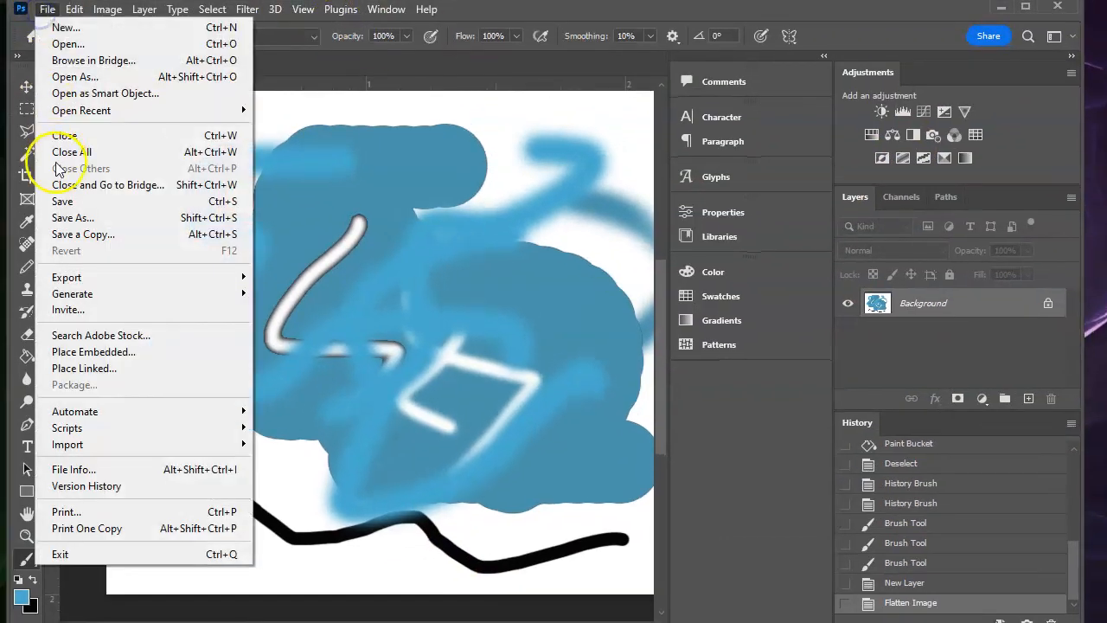
click(75, 217)
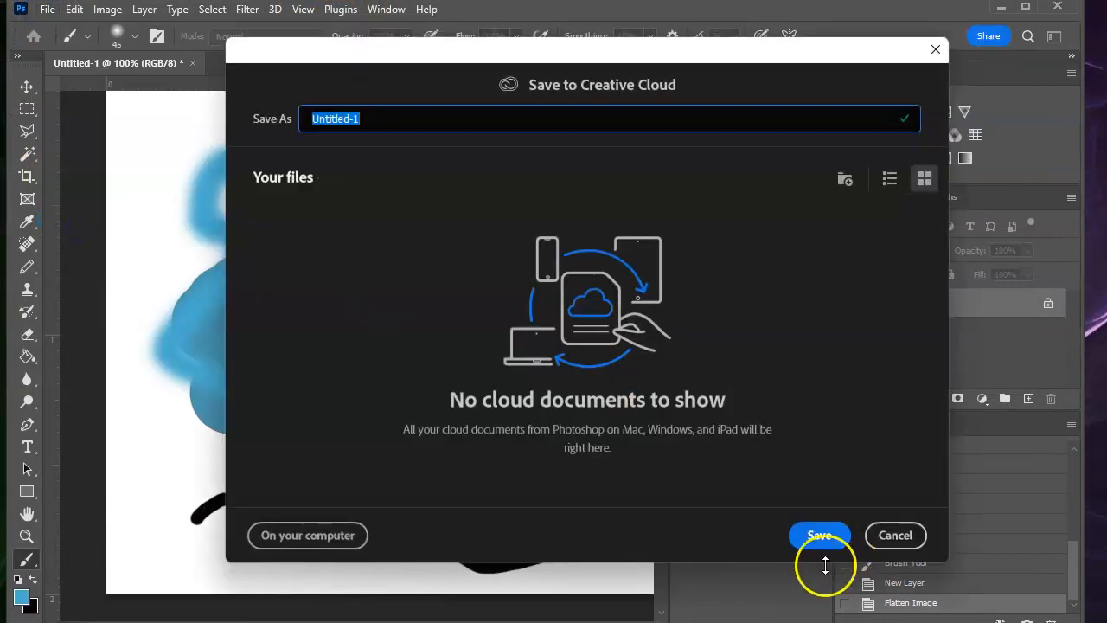
click(319, 534)
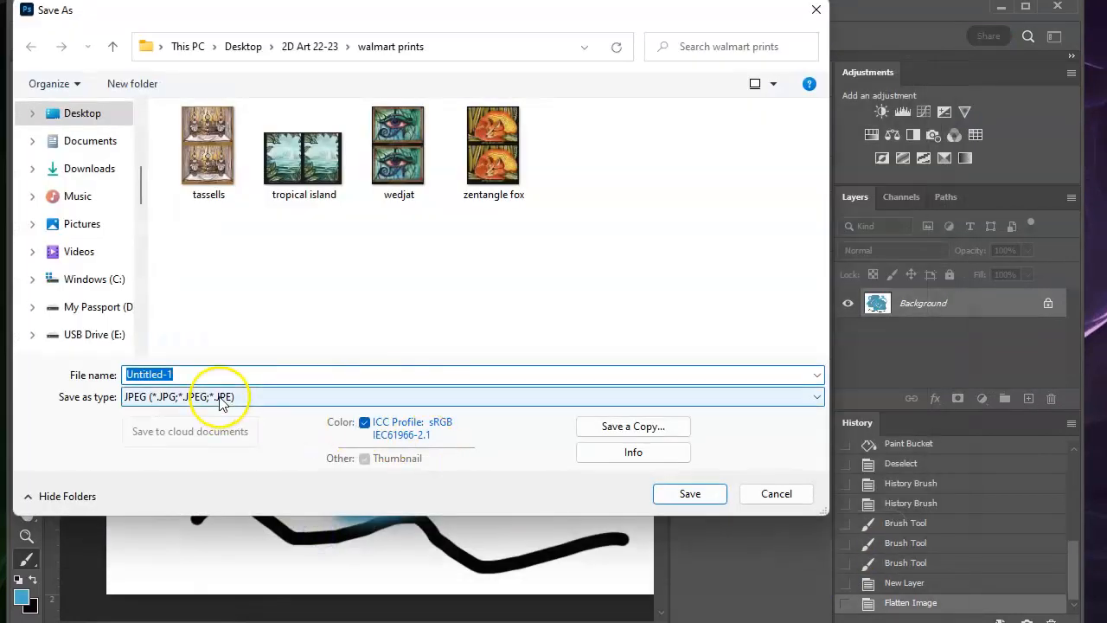
click(775, 494)
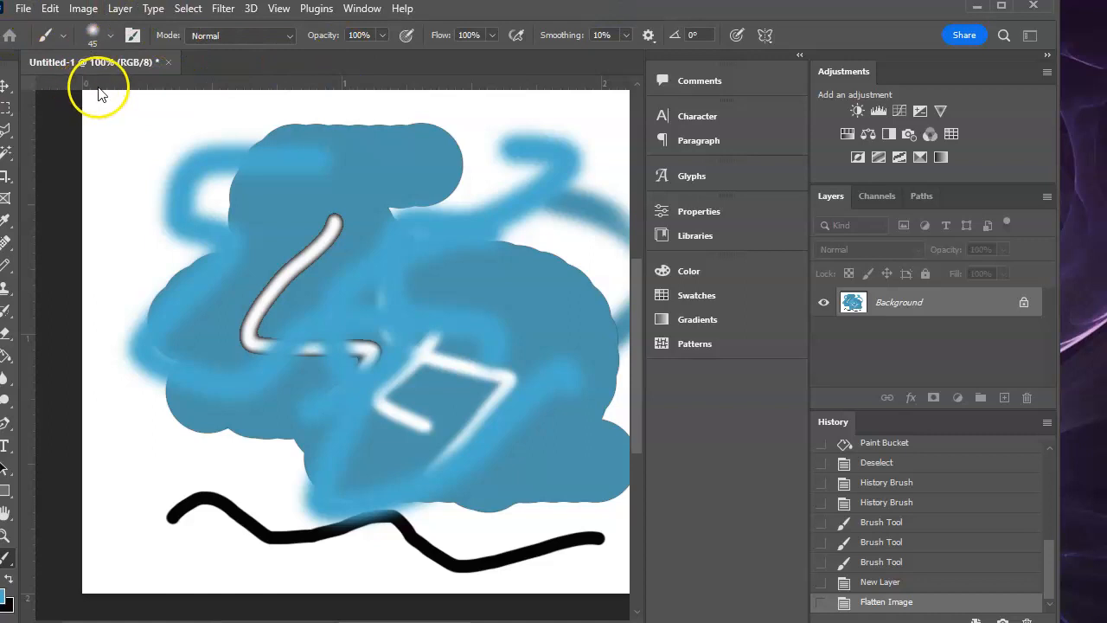
Step: Undo the flattening of the image and reapply it from the document's history
click(50, 9)
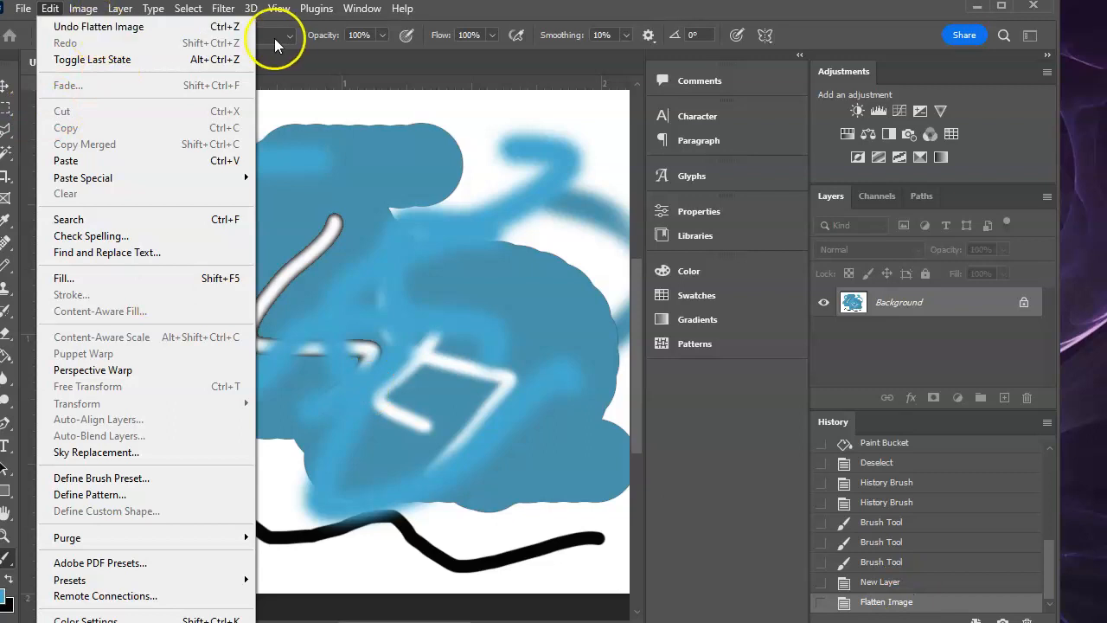
click(108, 26)
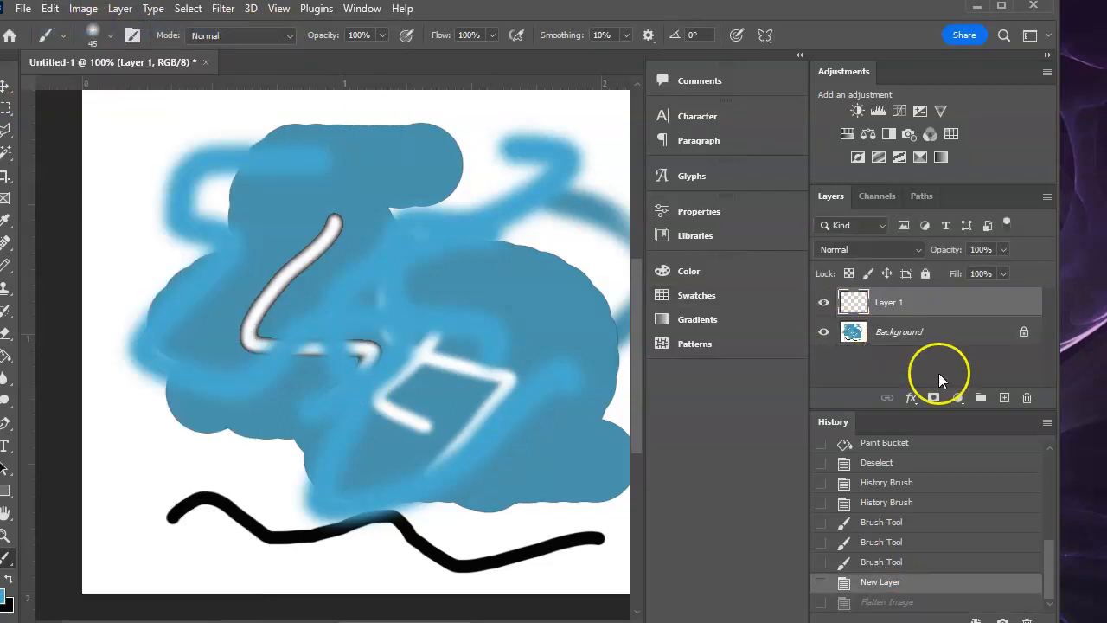
click(911, 602)
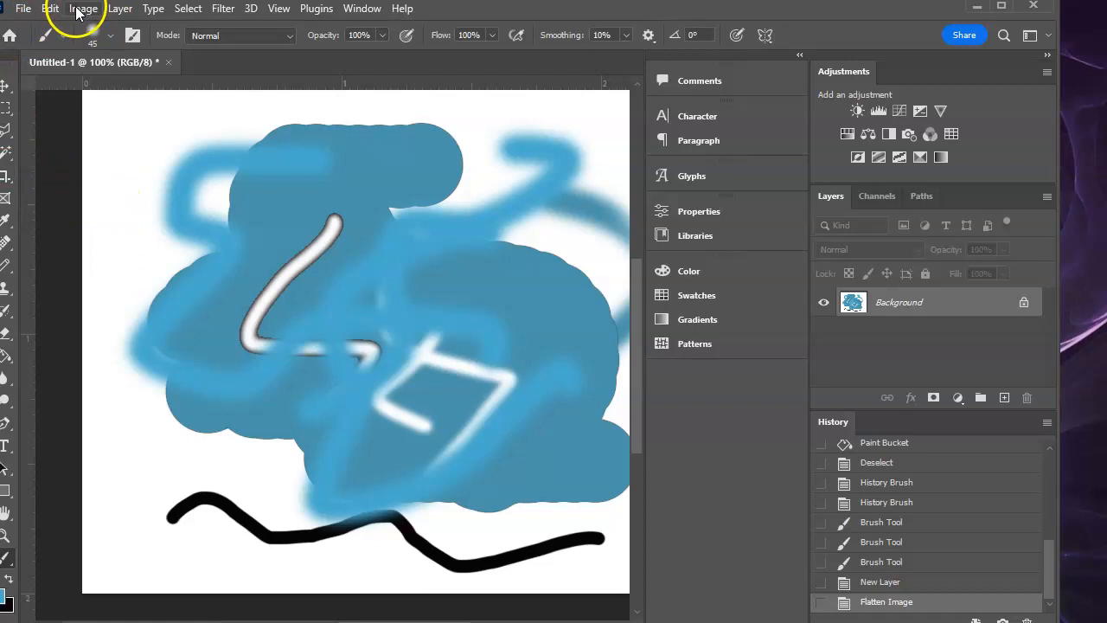
Step: Select a rectangular area covering most of the painting and nearly all of the black wavy line
click(50, 9)
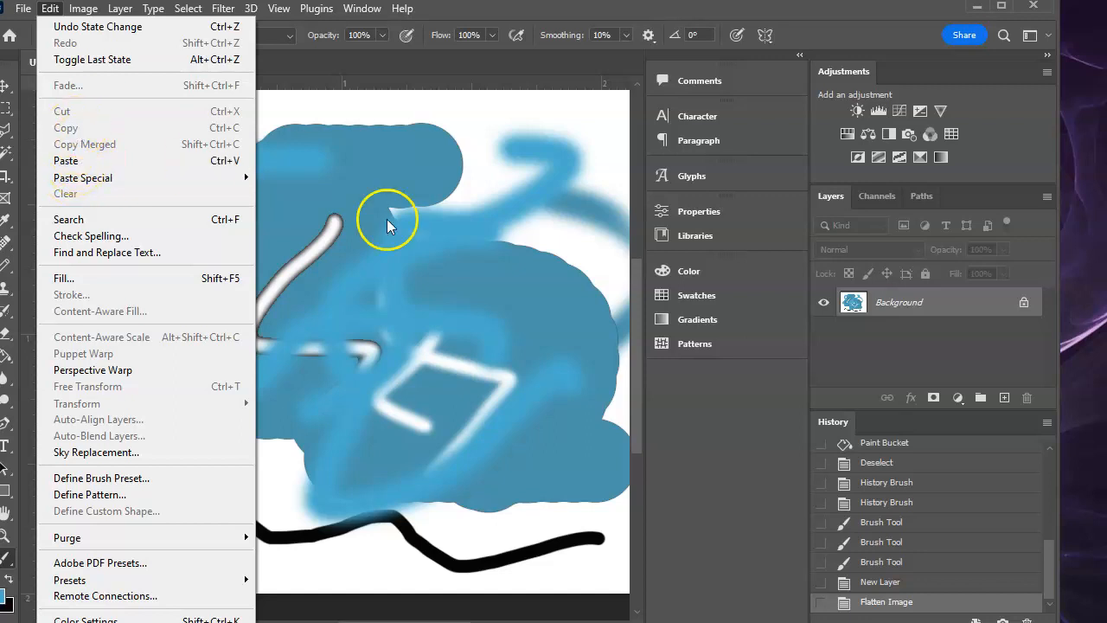
click(722, 500)
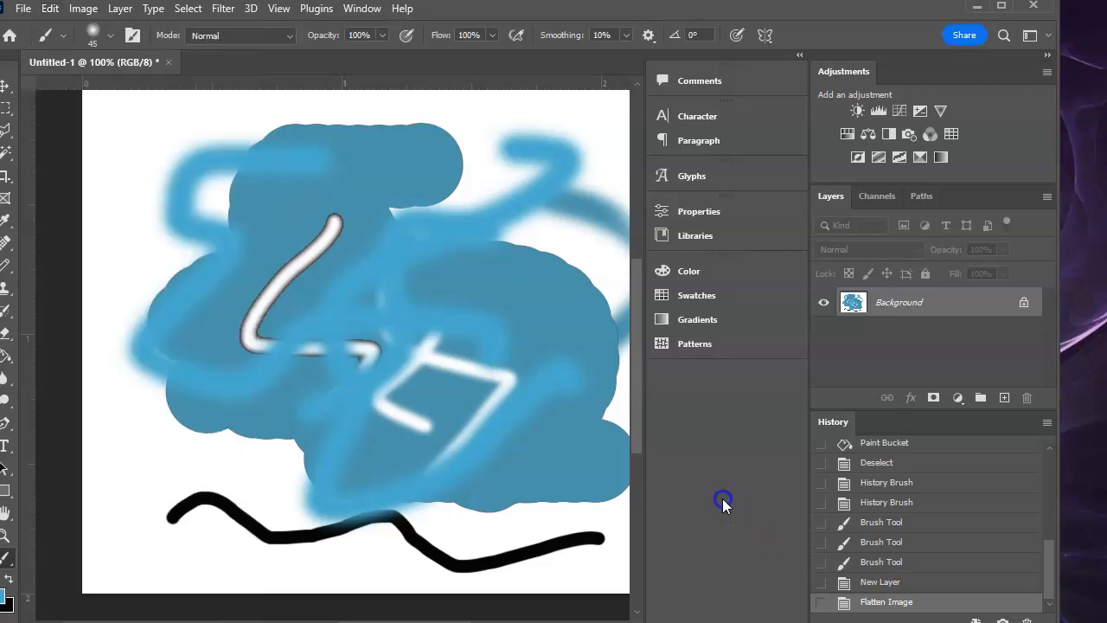
click(5, 109)
drag(158, 174, 612, 543)
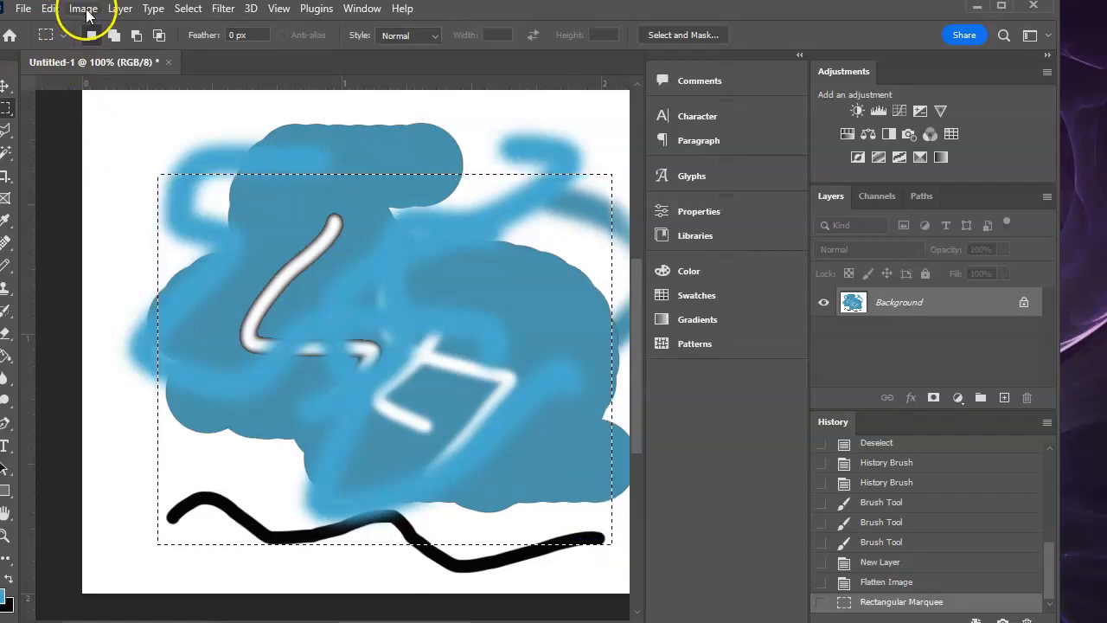
Step: Free-transform the selected area, rotating it about 21° and scaling it to about 83% width and 72% height, and deselect it
click(49, 10)
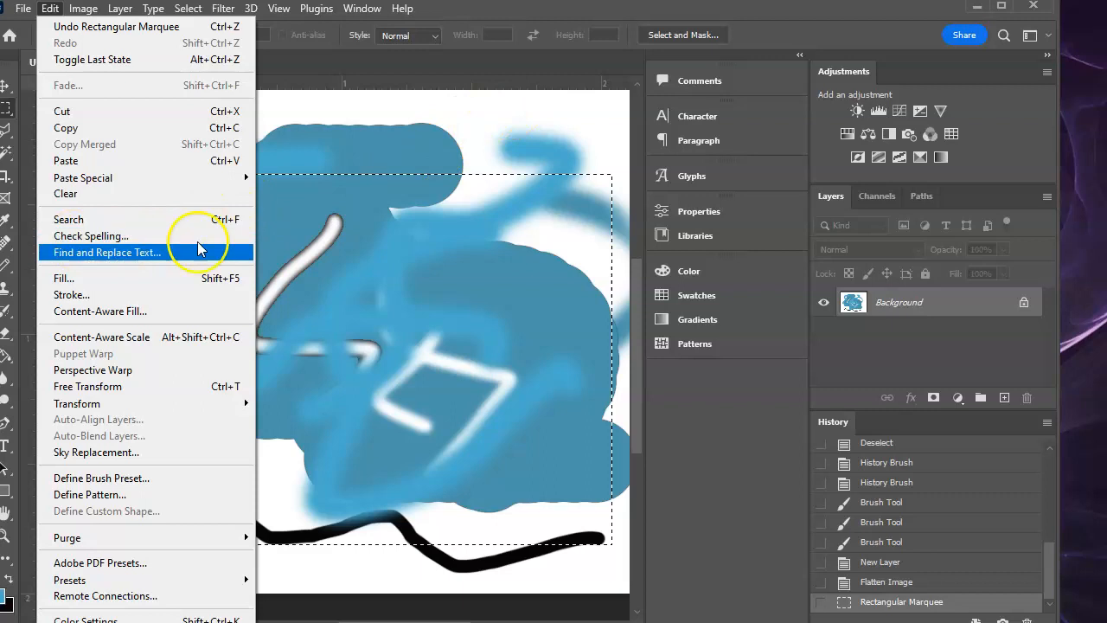
click(96, 389)
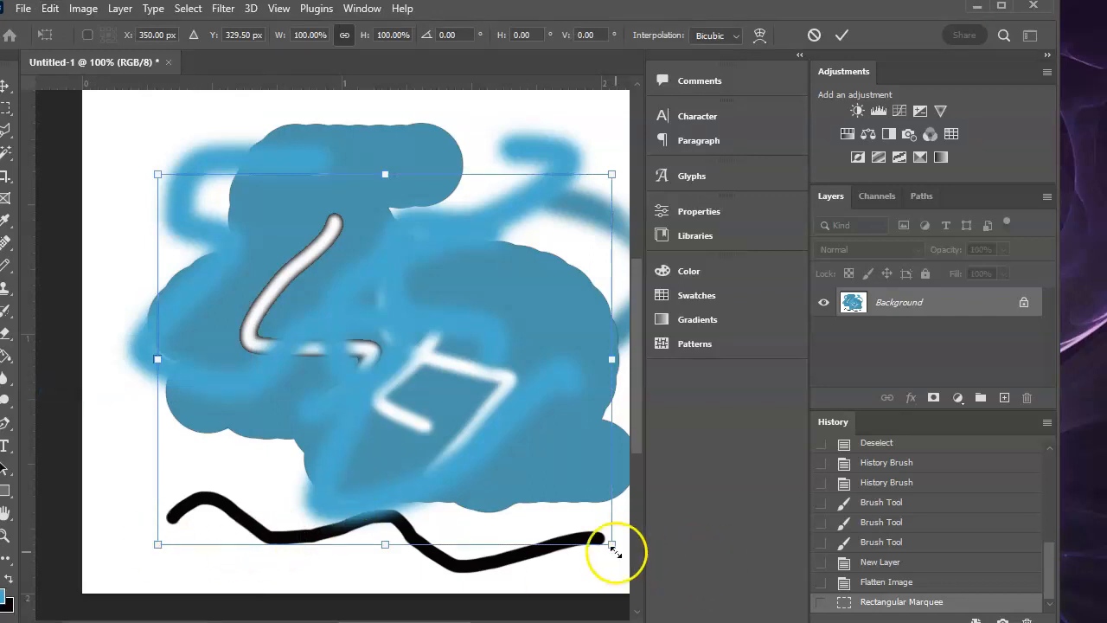
drag(618, 548, 526, 600)
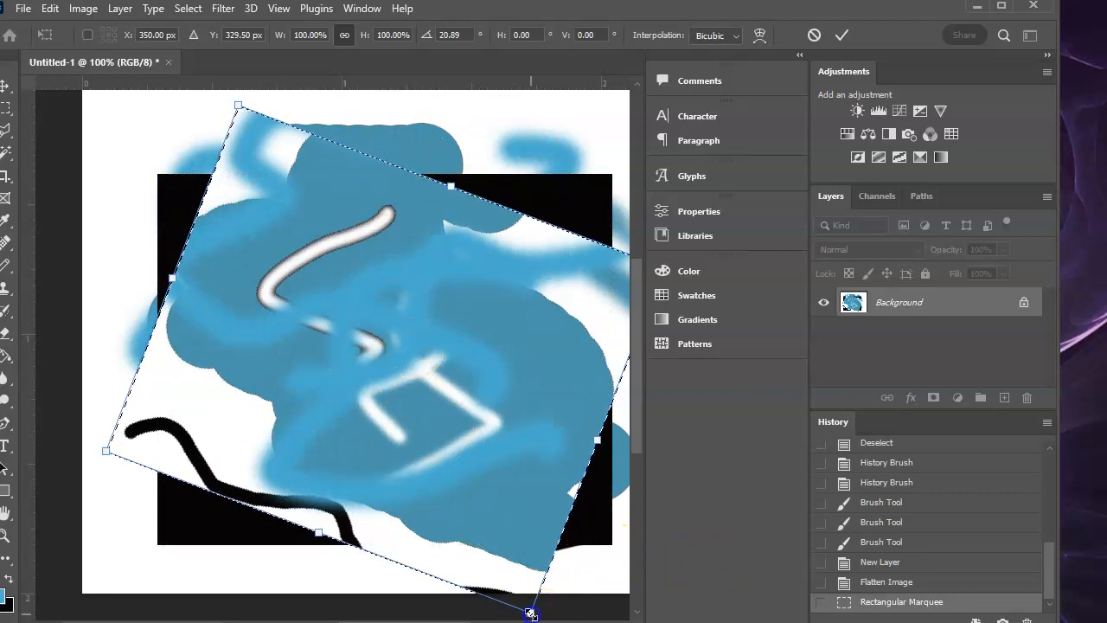
drag(530, 611, 465, 552)
drag(408, 271, 420, 300)
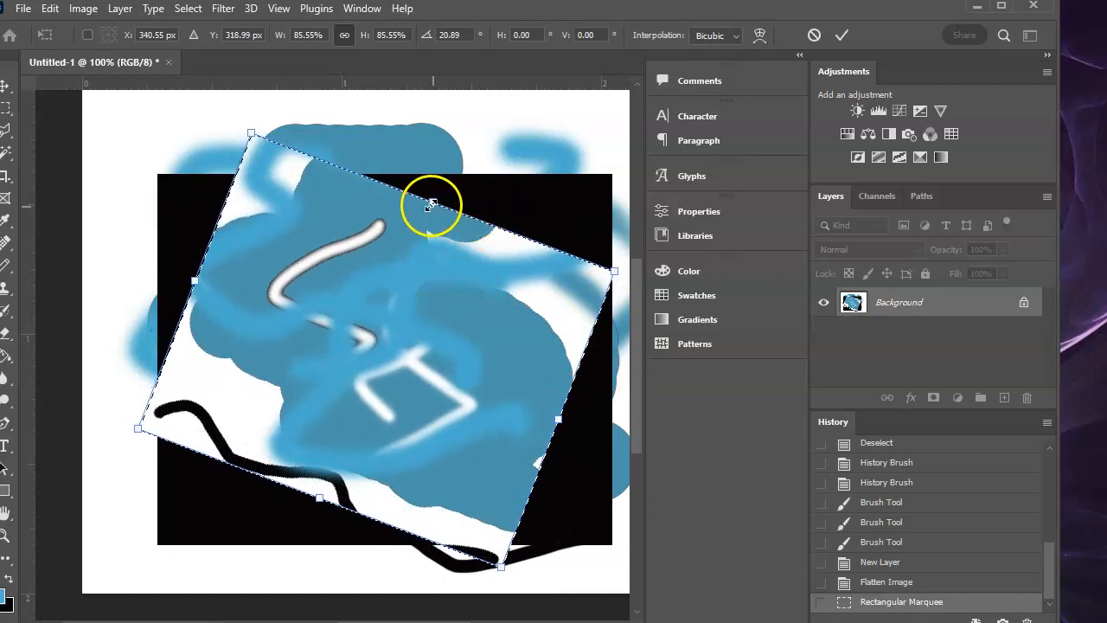
drag(433, 200, 413, 251)
drag(371, 330, 387, 314)
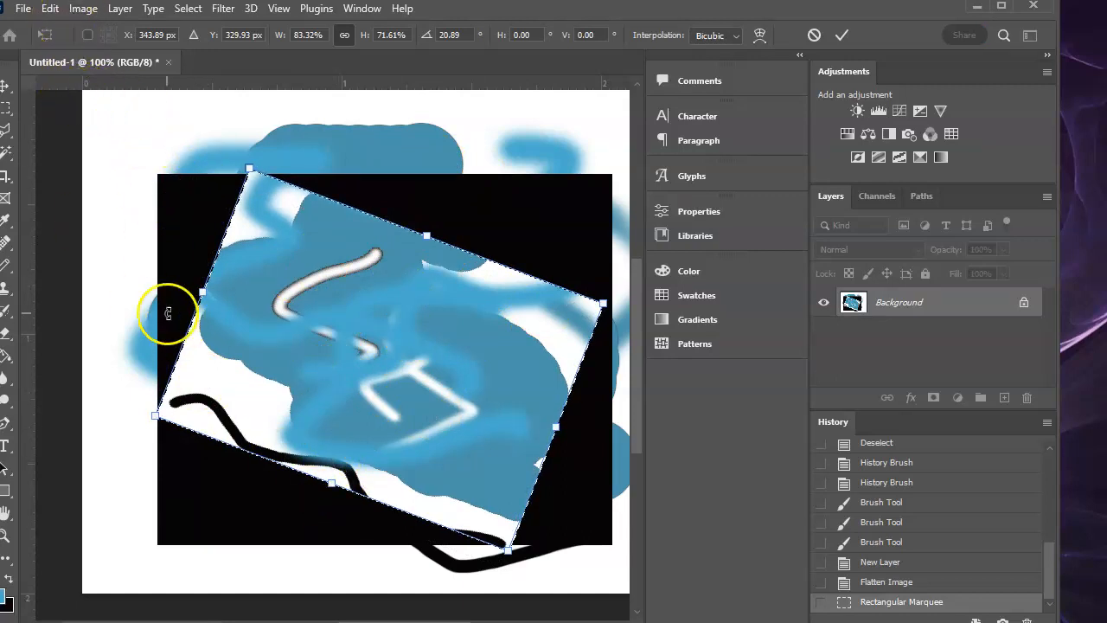
key(Return)
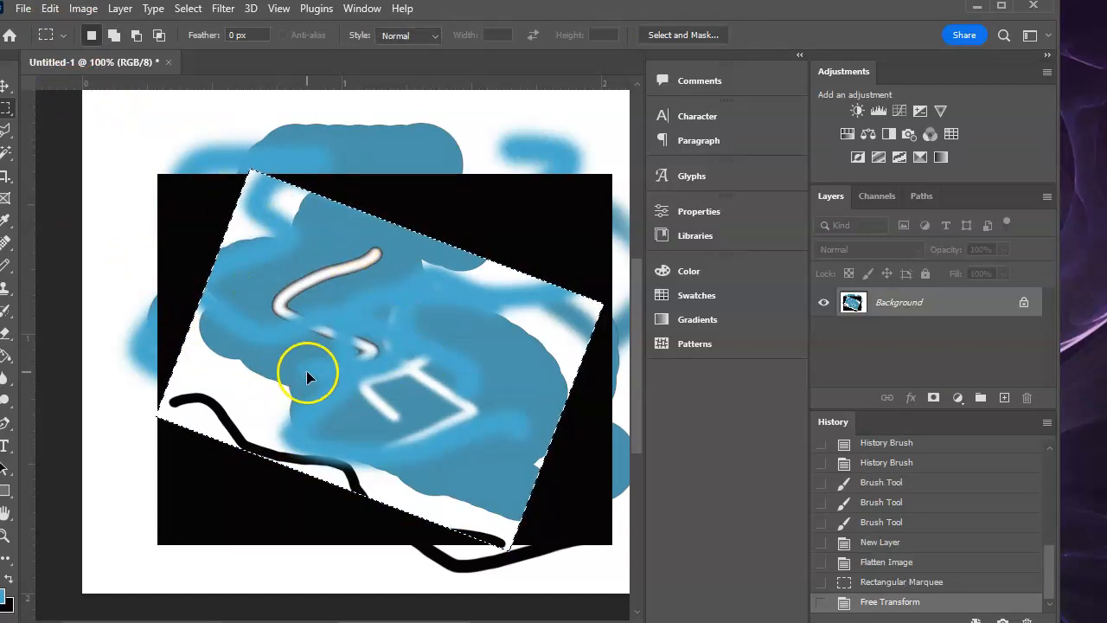
click(188, 8)
click(195, 43)
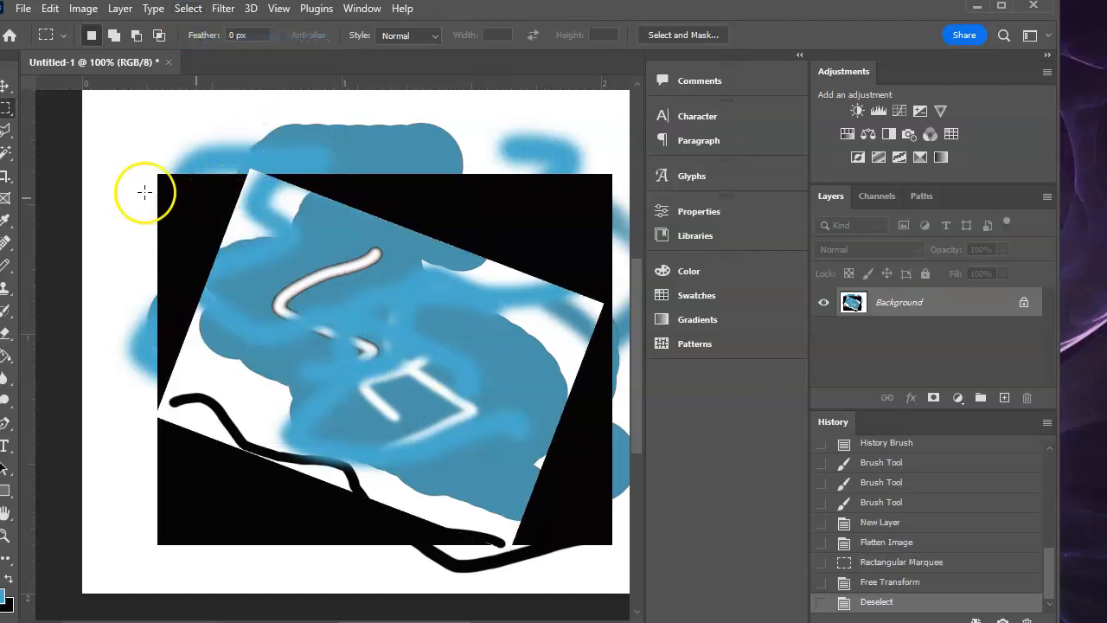
Step: Examine the document's dimensions and resolution in Image Size, and leave without changing them
click(84, 9)
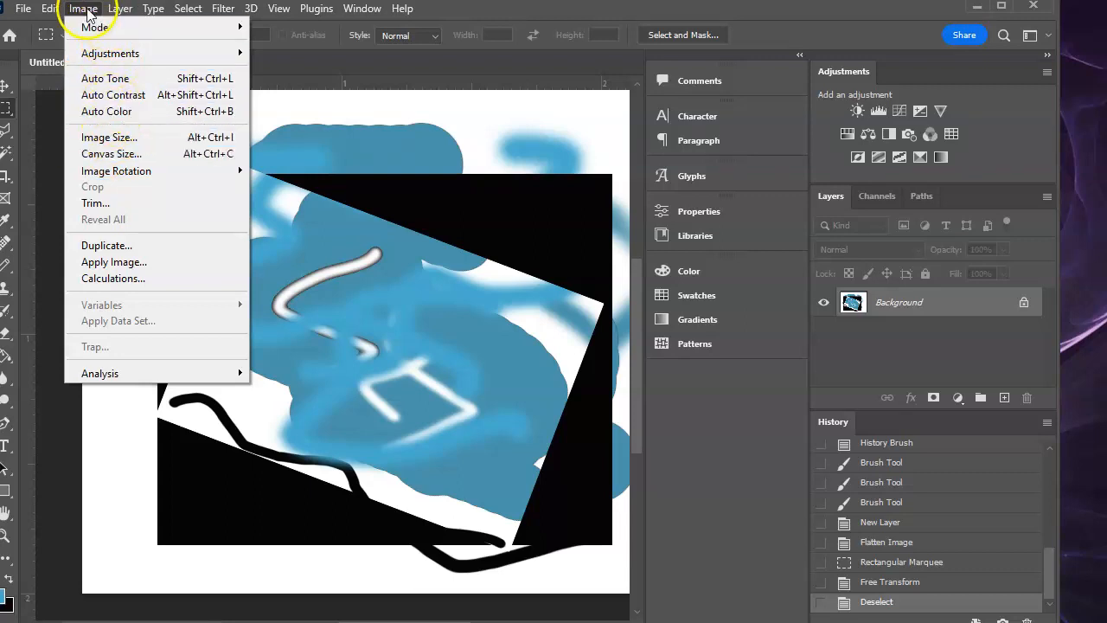
click(50, 8)
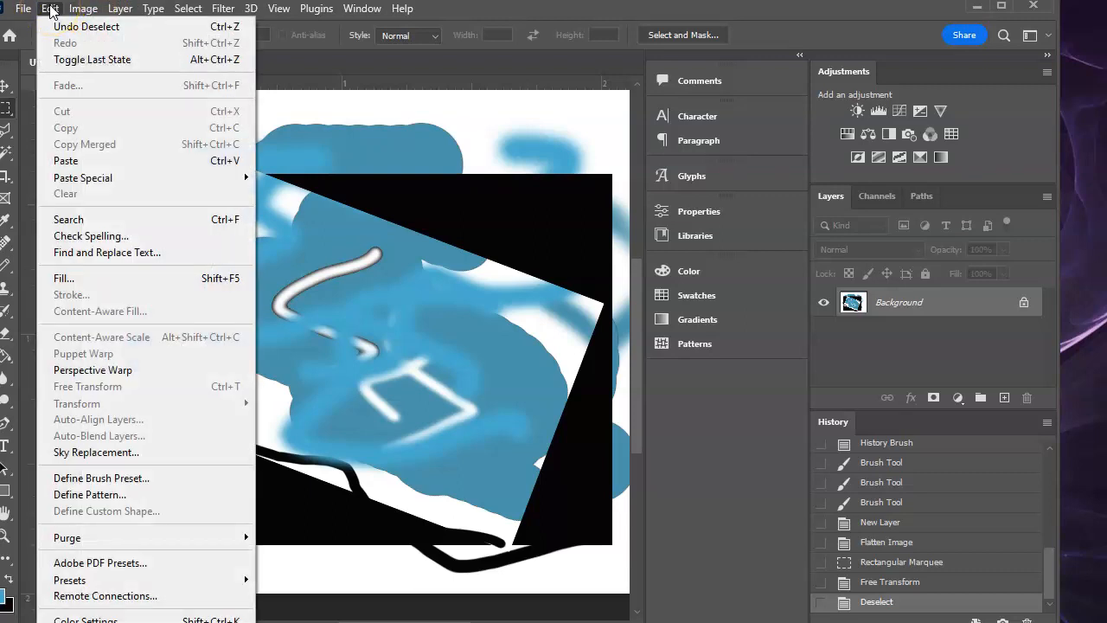
click(26, 11)
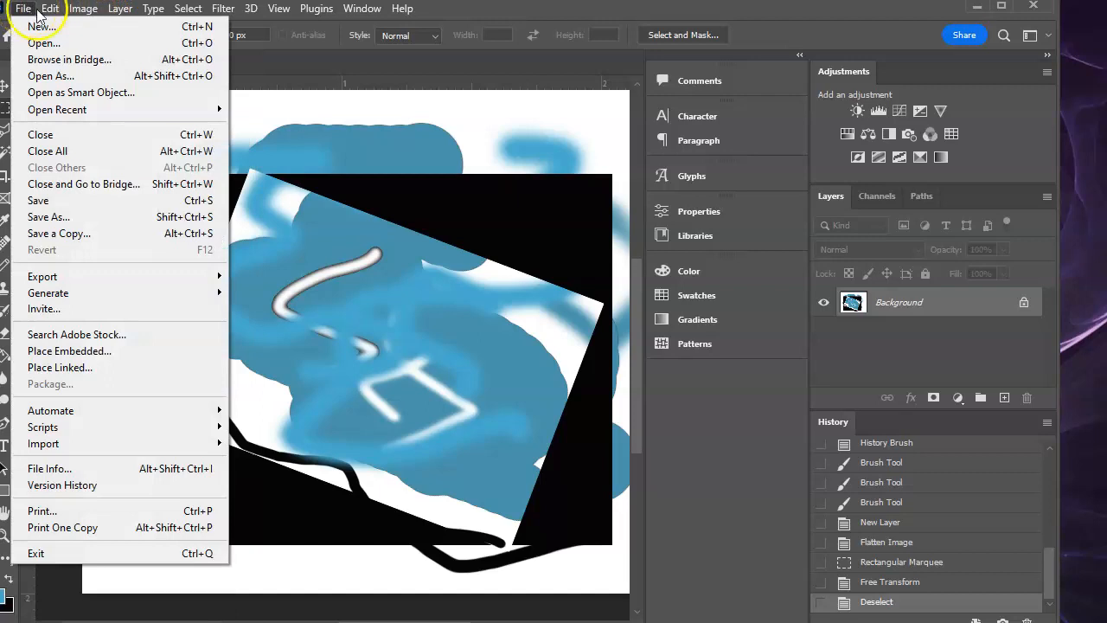
click(83, 9)
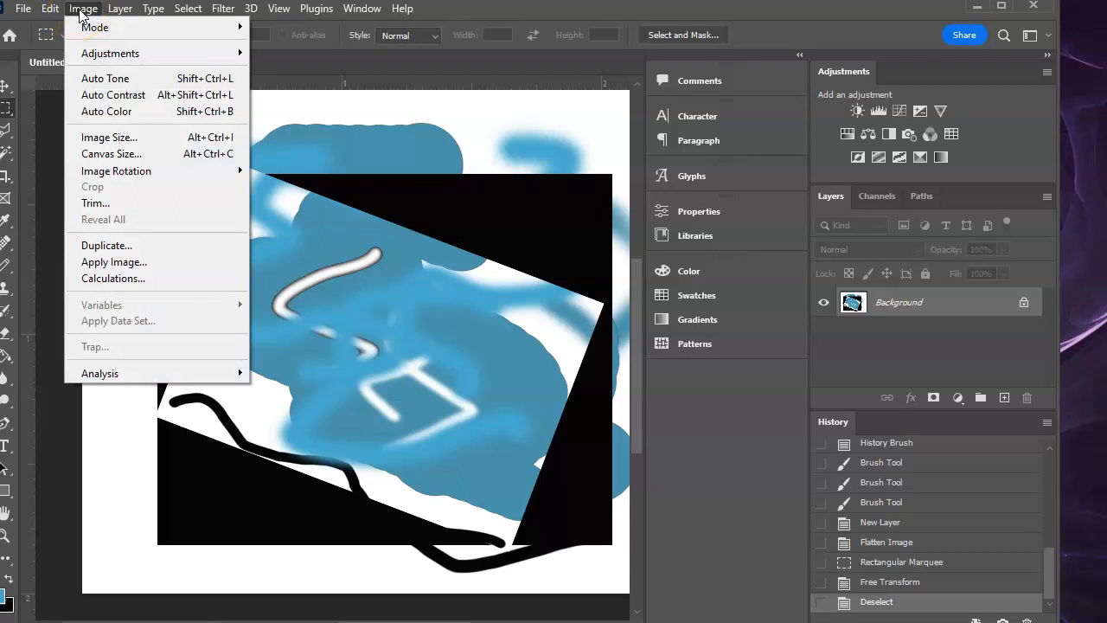
click(116, 141)
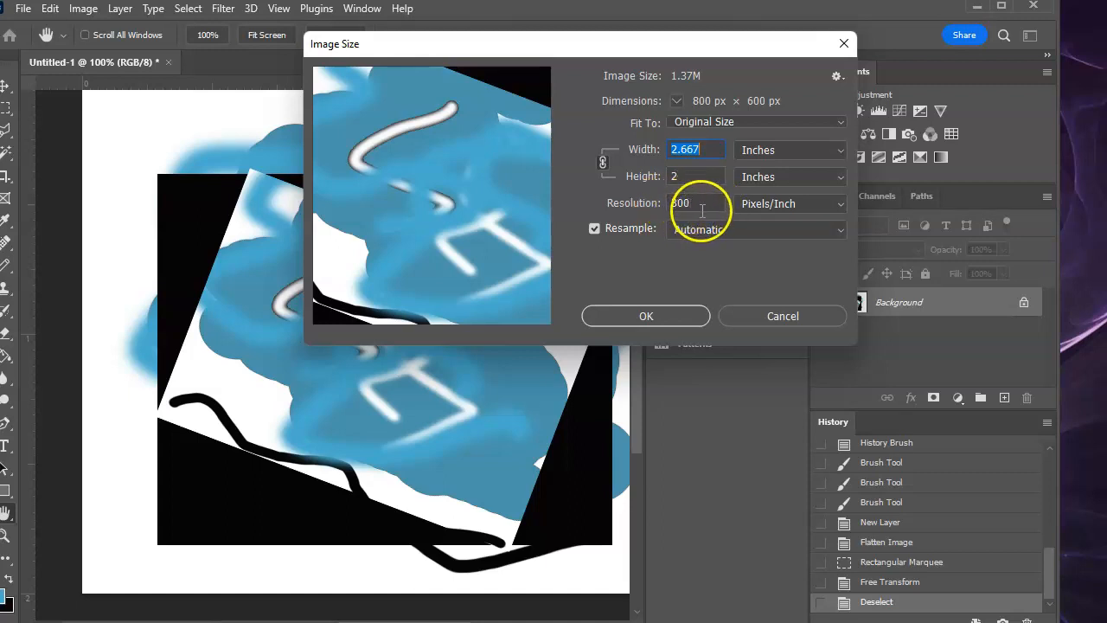
double_click(676, 203)
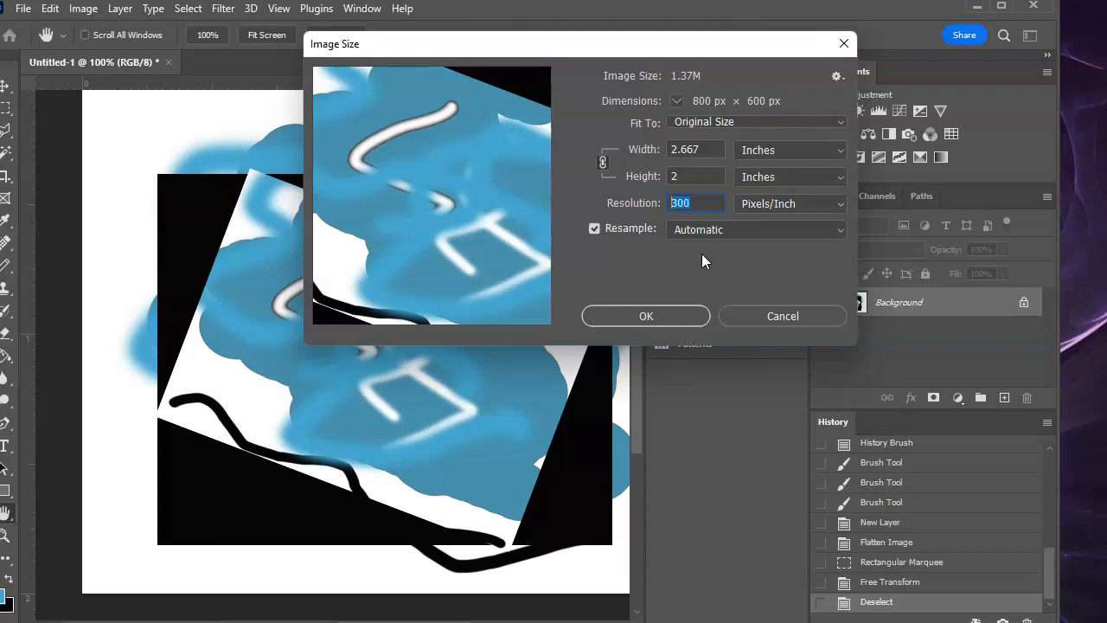
double_click(699, 213)
click(742, 316)
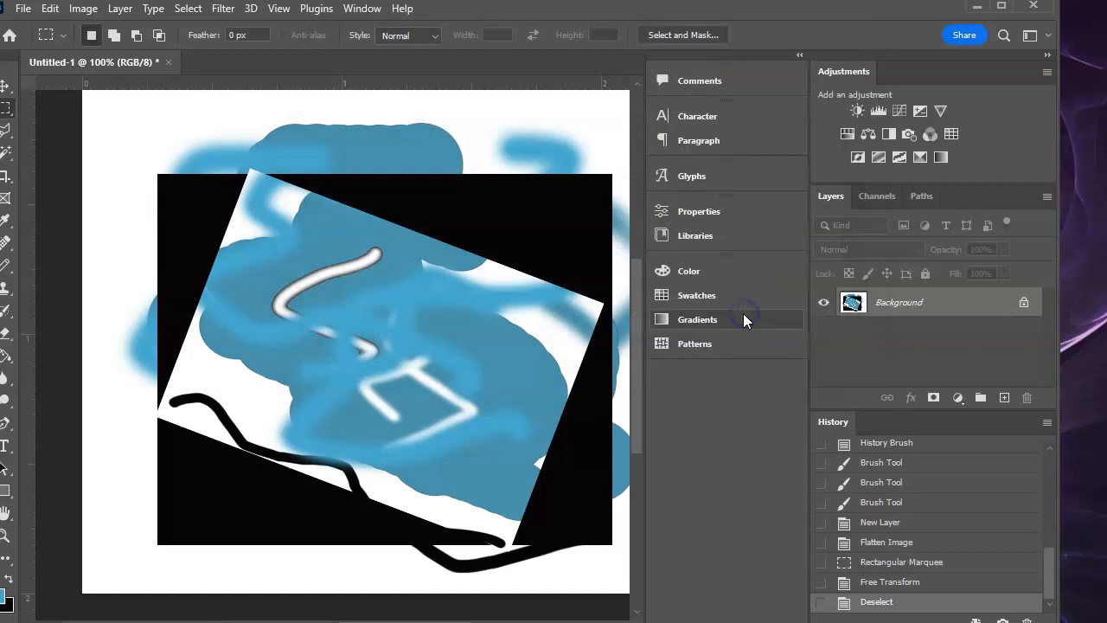
Step: Select a rectangle about 2 × 1.7 inches around the black-backed painting and crop the image to it
click(83, 9)
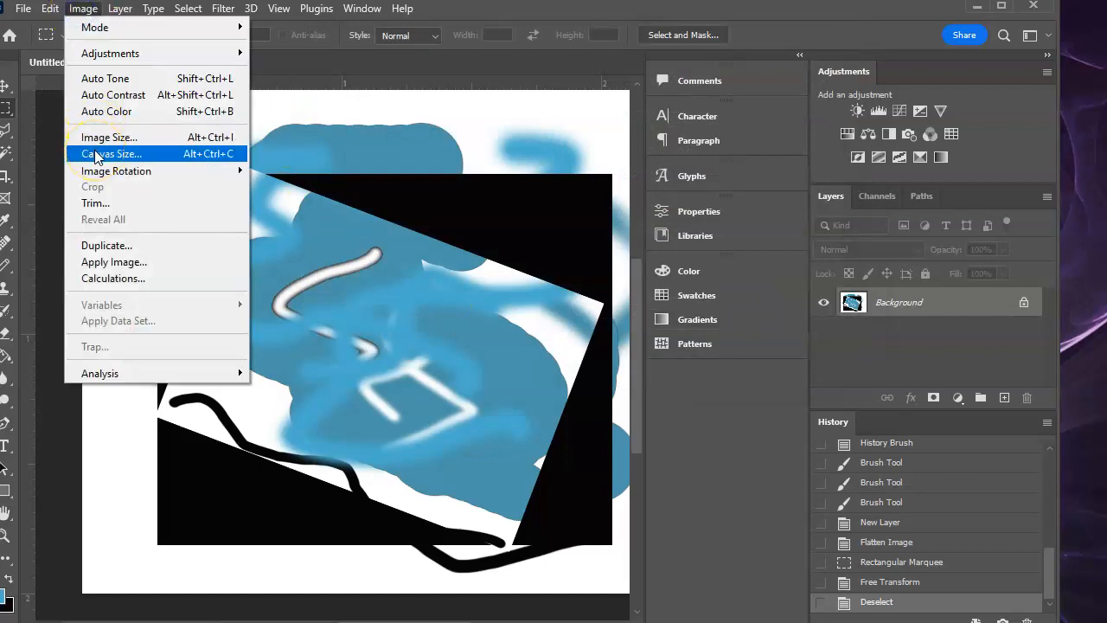
click(57, 513)
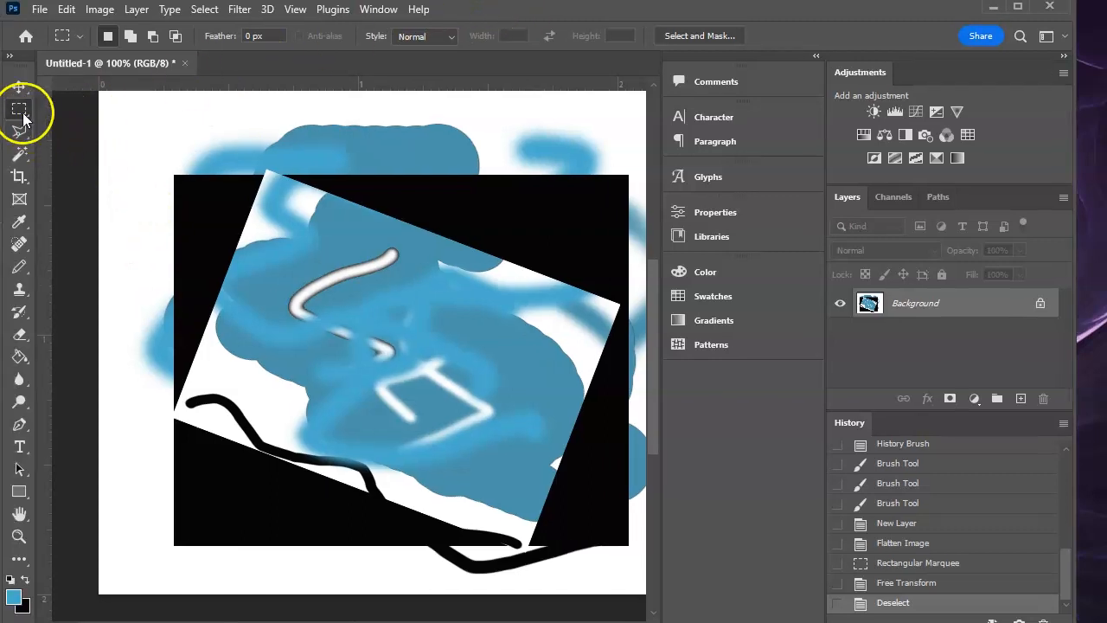
drag(145, 135, 612, 572)
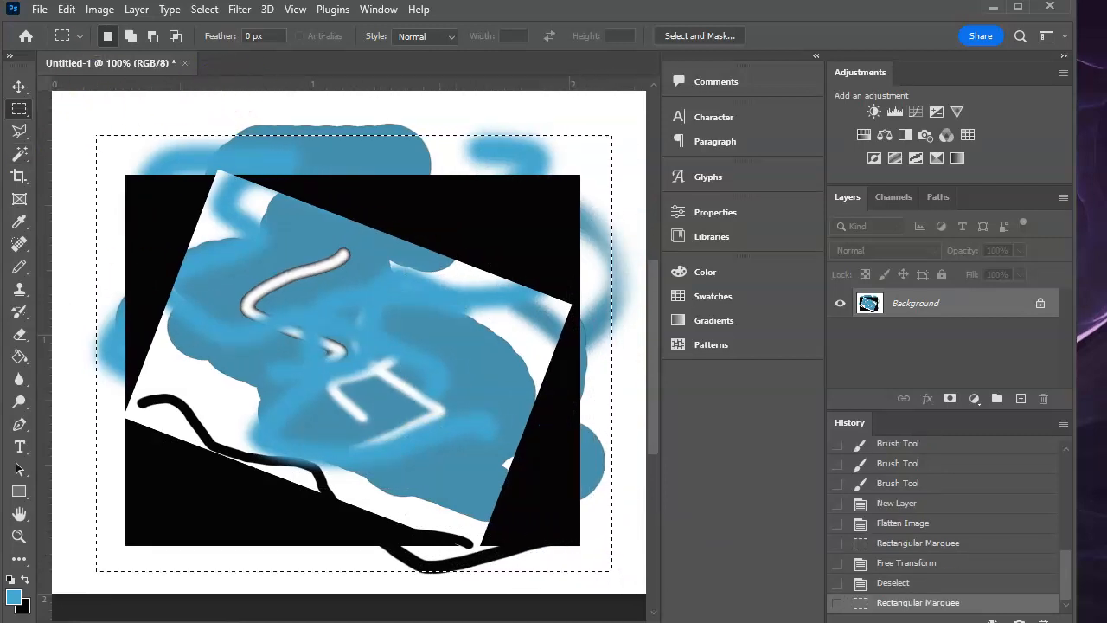
click(100, 10)
click(147, 187)
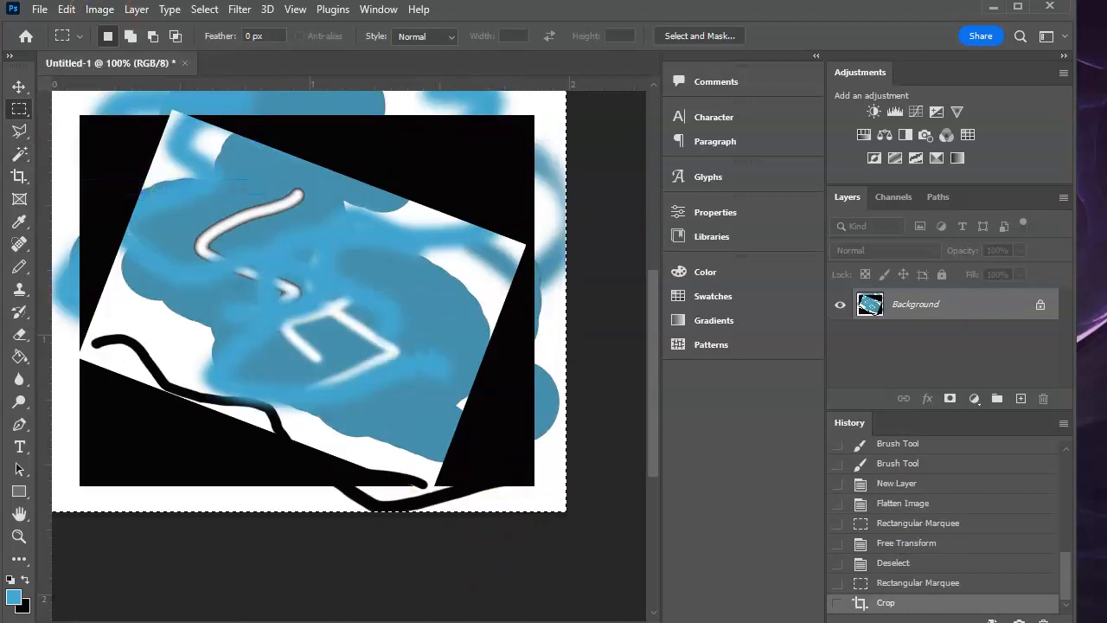
scroll(349, 346, left, 2)
drag(650, 401, 653, 385)
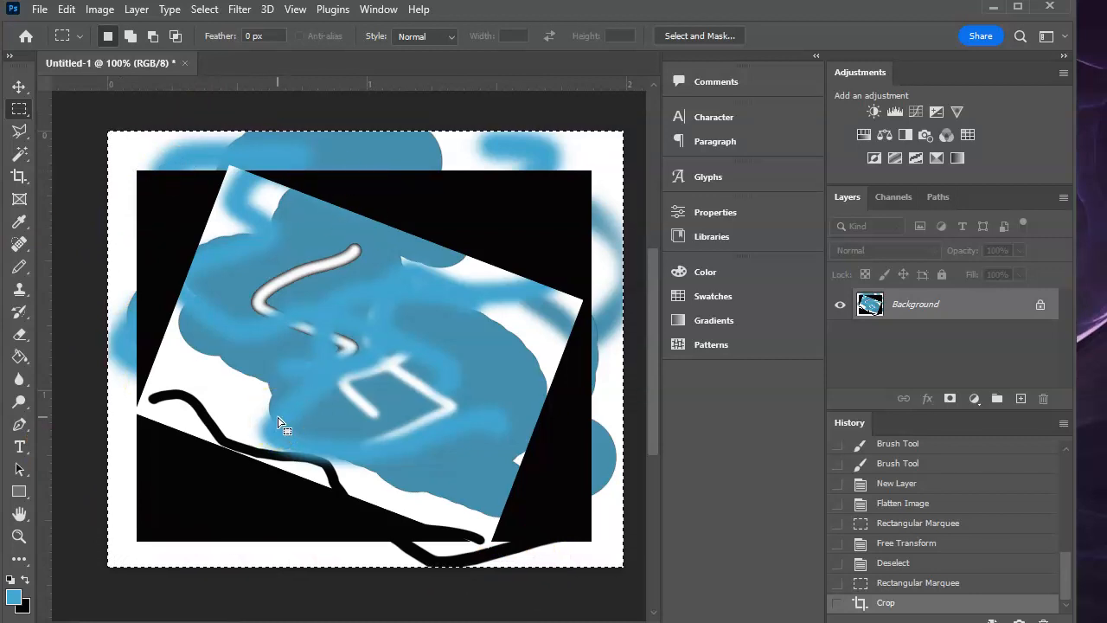
Step: Set the canvas size to 3 inches wide and 3 inches high
click(100, 9)
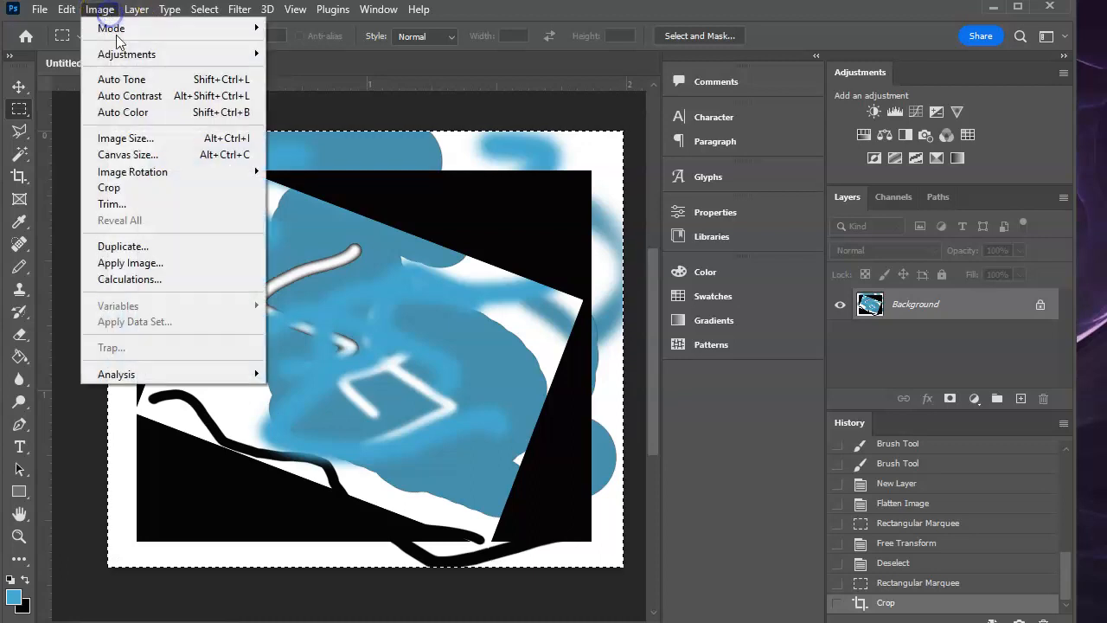
click(130, 156)
double_click(552, 158)
text(2)
key(BackSpace)
text(3)
double_click(574, 187)
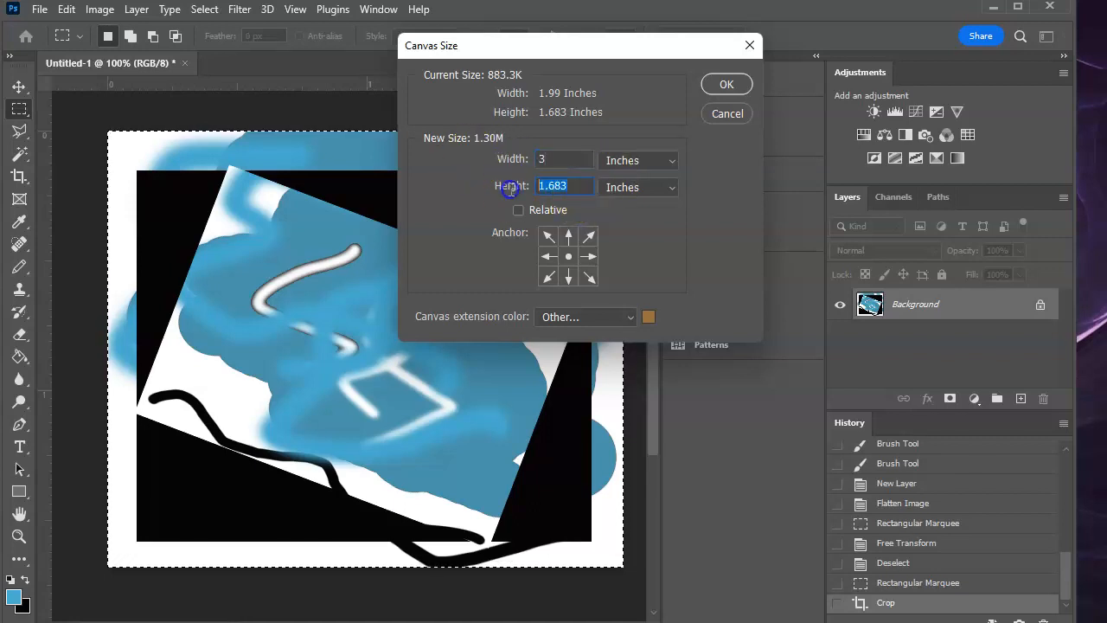
text(3)
click(726, 85)
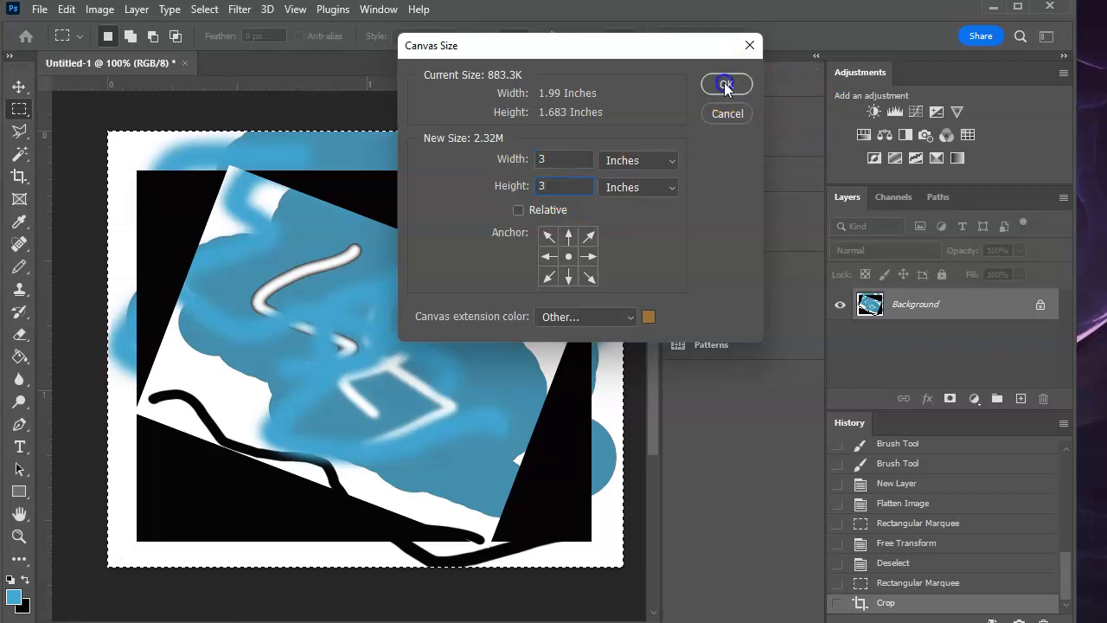
Step: Select a rectangle about 2.3 × 2 inches that keeps a narrow brown border around the painting, and crop the image to it
click(296, 10)
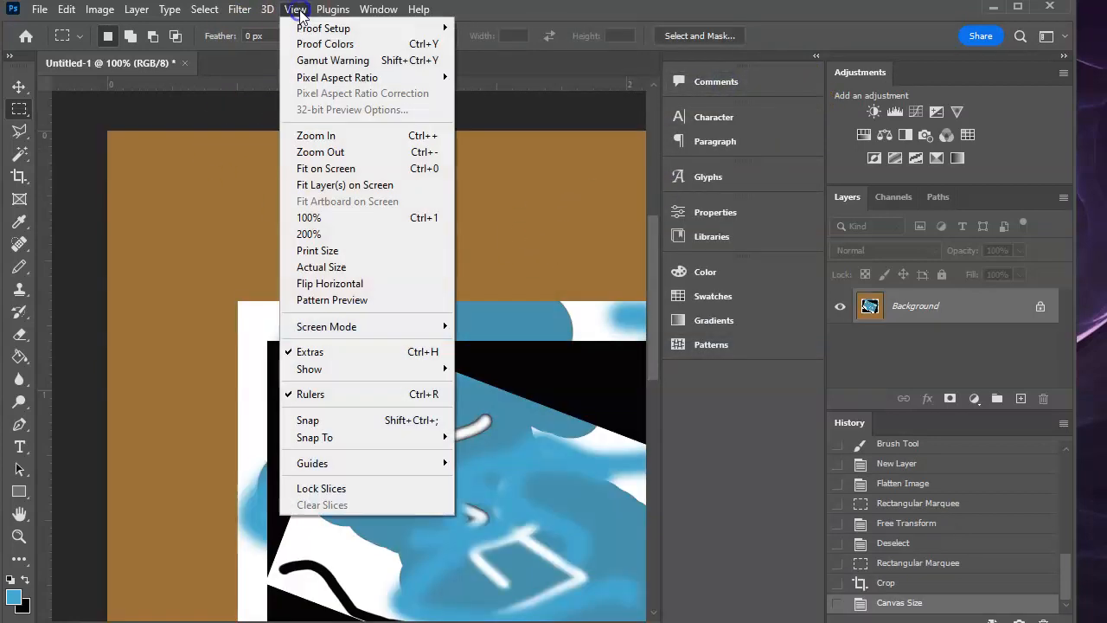
click(329, 170)
click(565, 467)
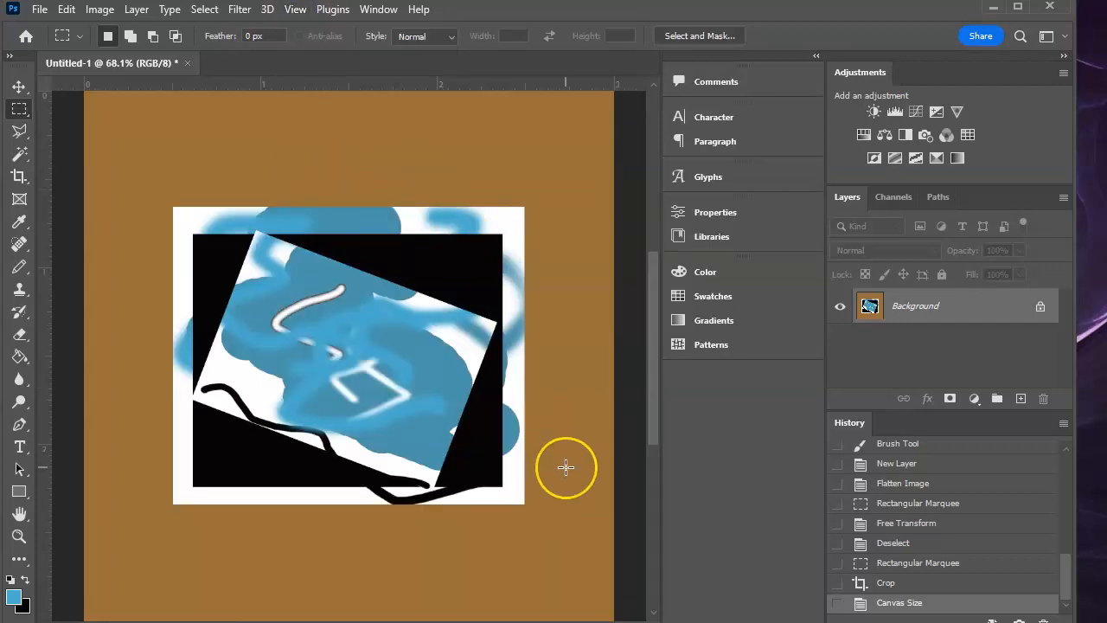
key(ctrl+minus)
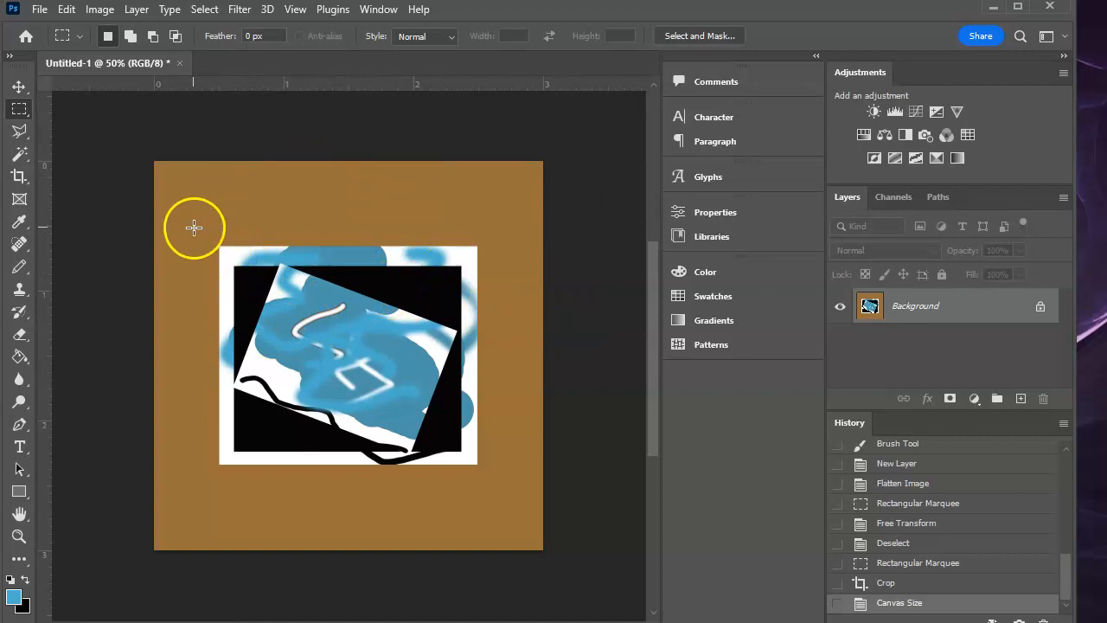
drag(199, 223, 505, 491)
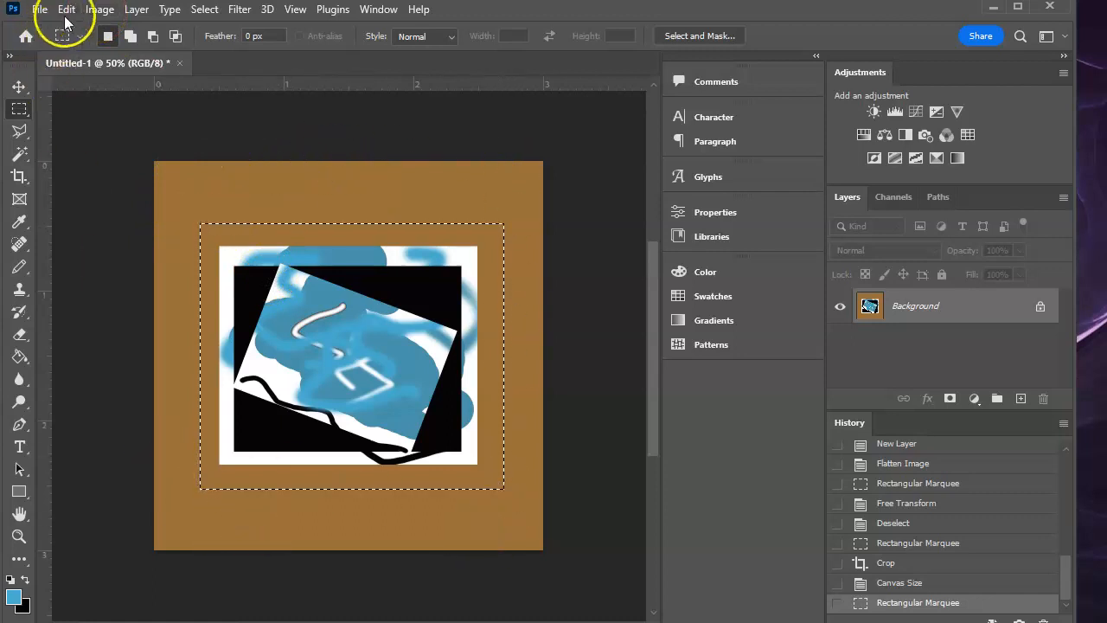
click(98, 10)
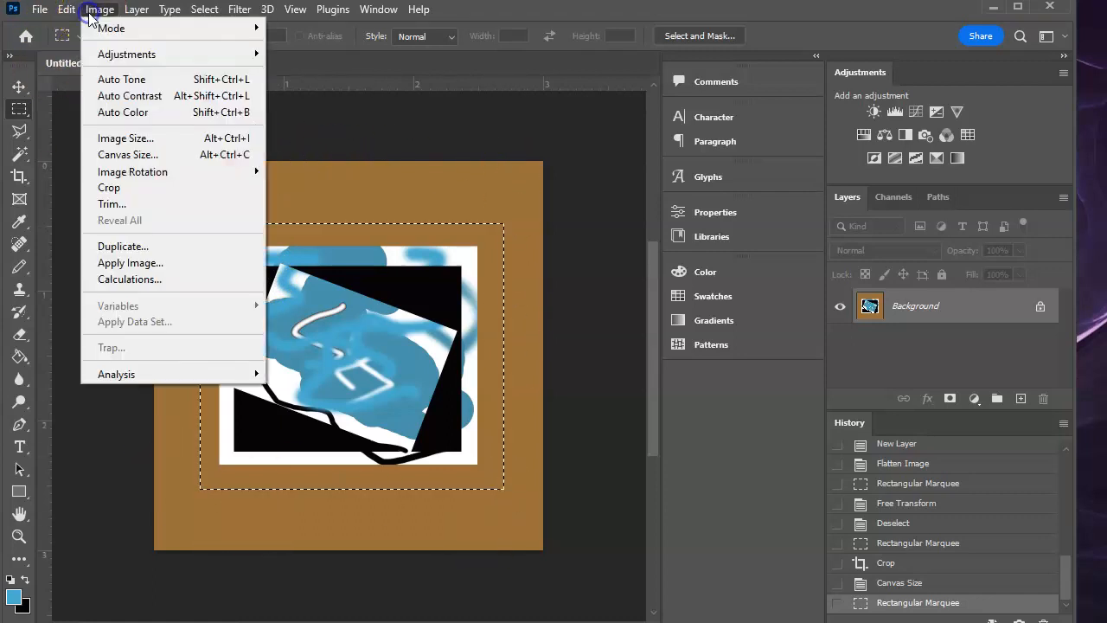
click(130, 188)
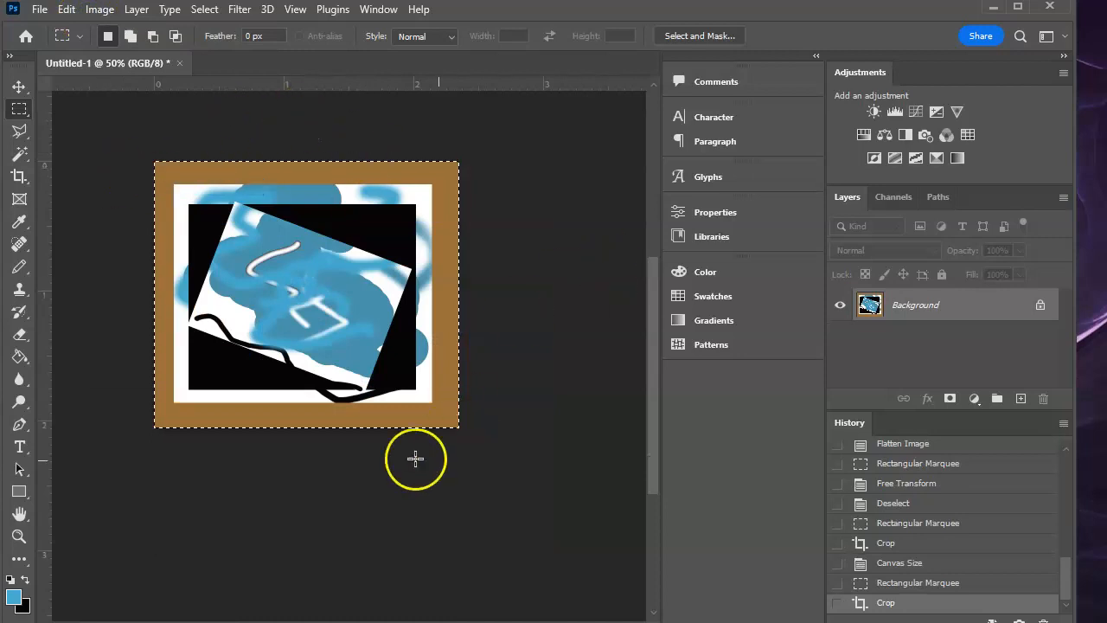
Step: Select everything except a thin strip along the image's right edge, and crop the image to that selection
drag(138, 146, 453, 469)
click(99, 10)
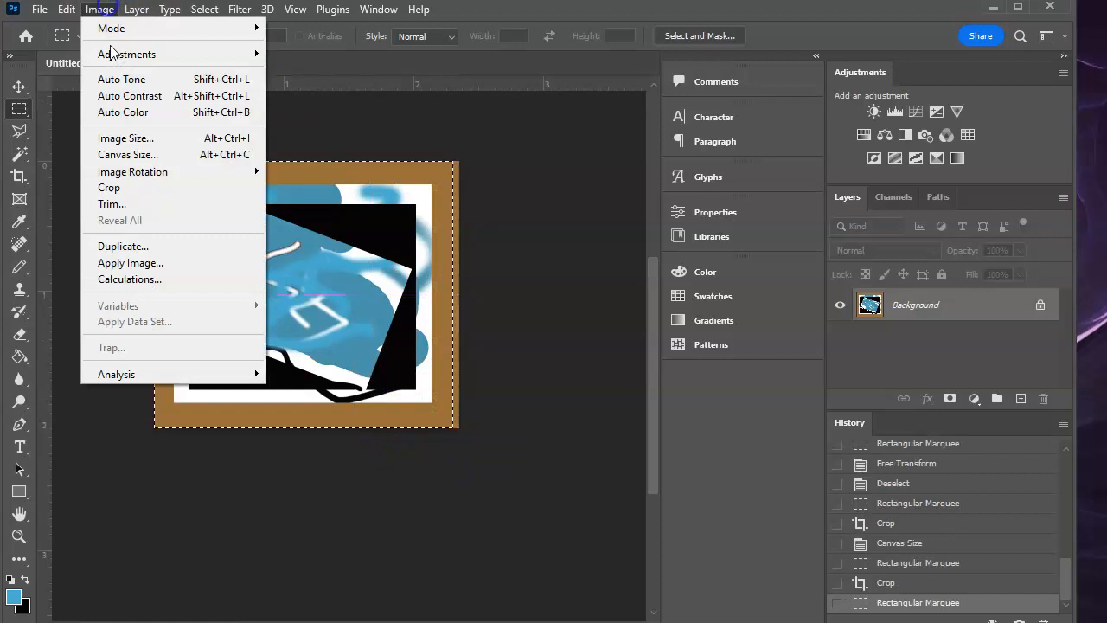
click(136, 186)
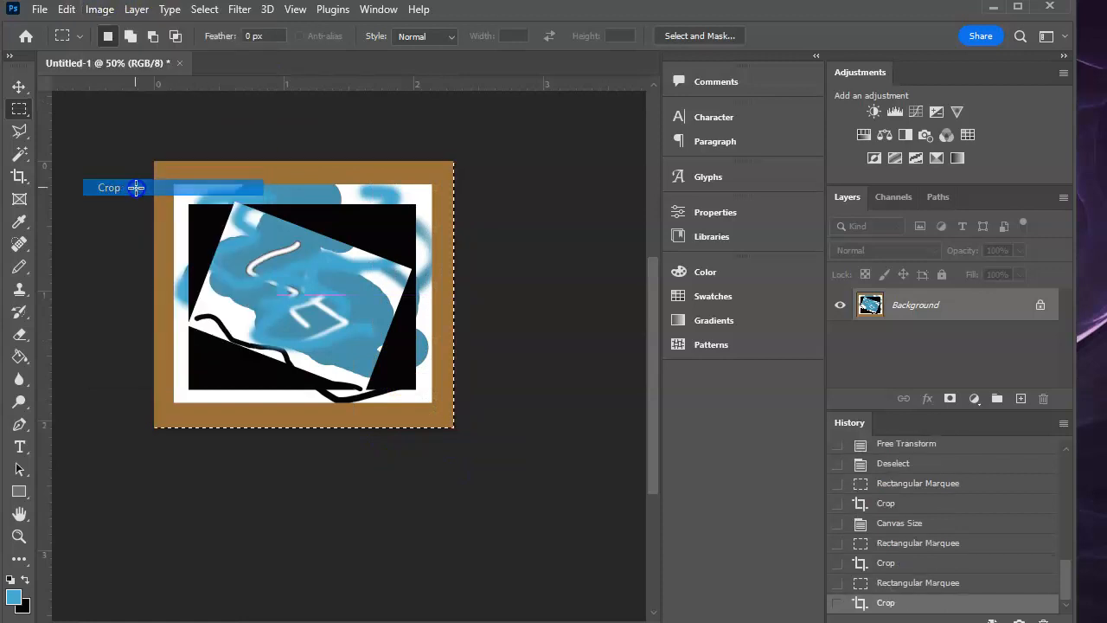
Step: Rotate the whole image 90° clockwise
click(99, 10)
mouse_move(171, 179)
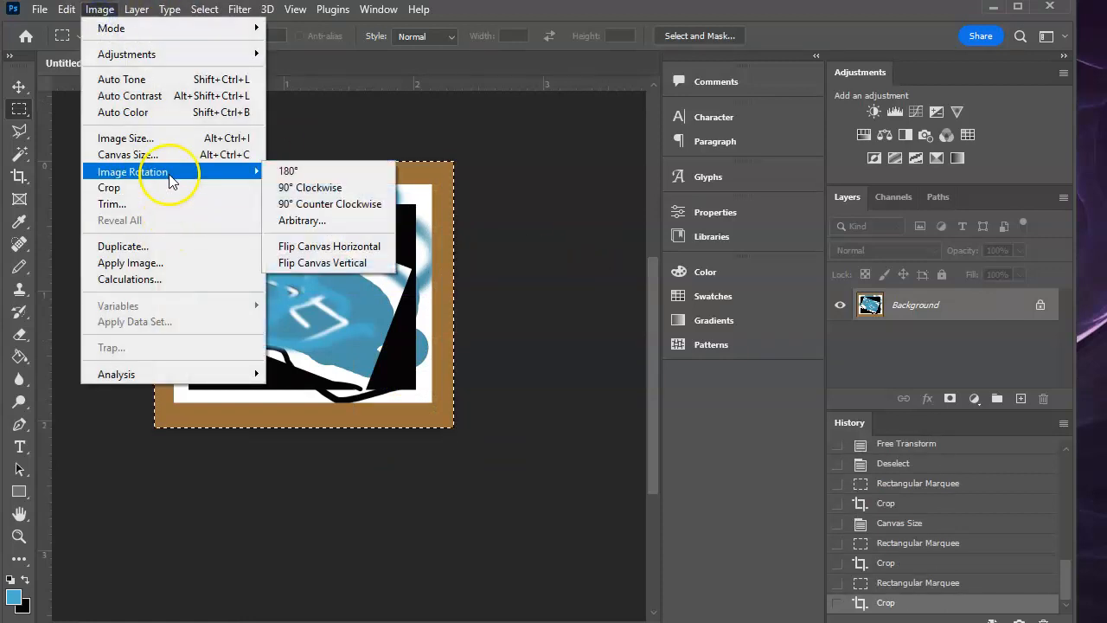
click(326, 192)
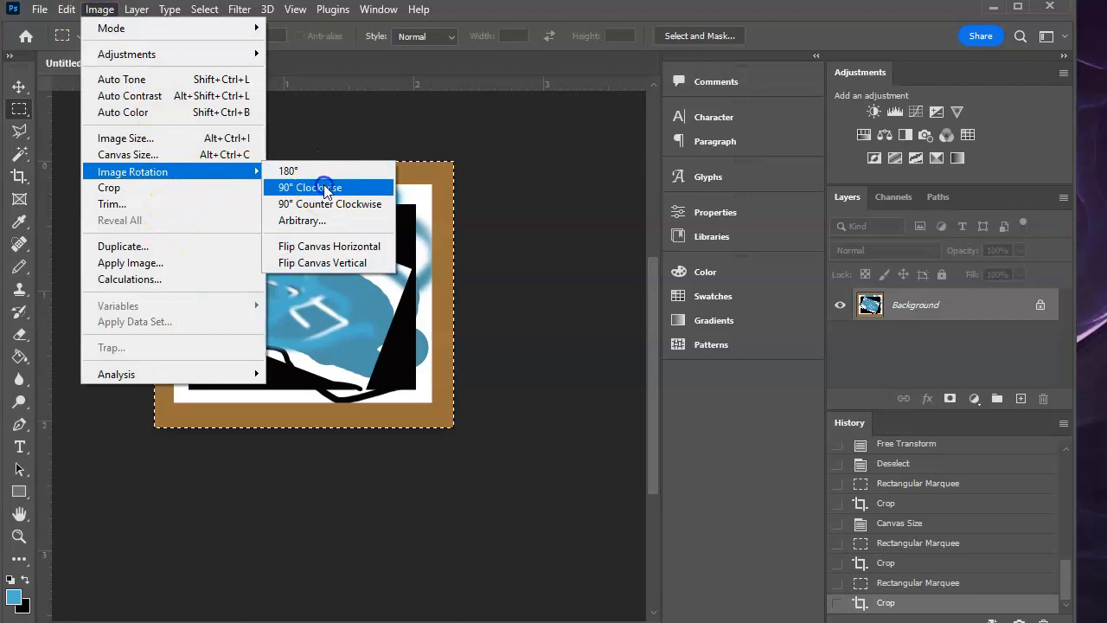
Step: Undo the 90° clockwise rotation of the image
click(101, 10)
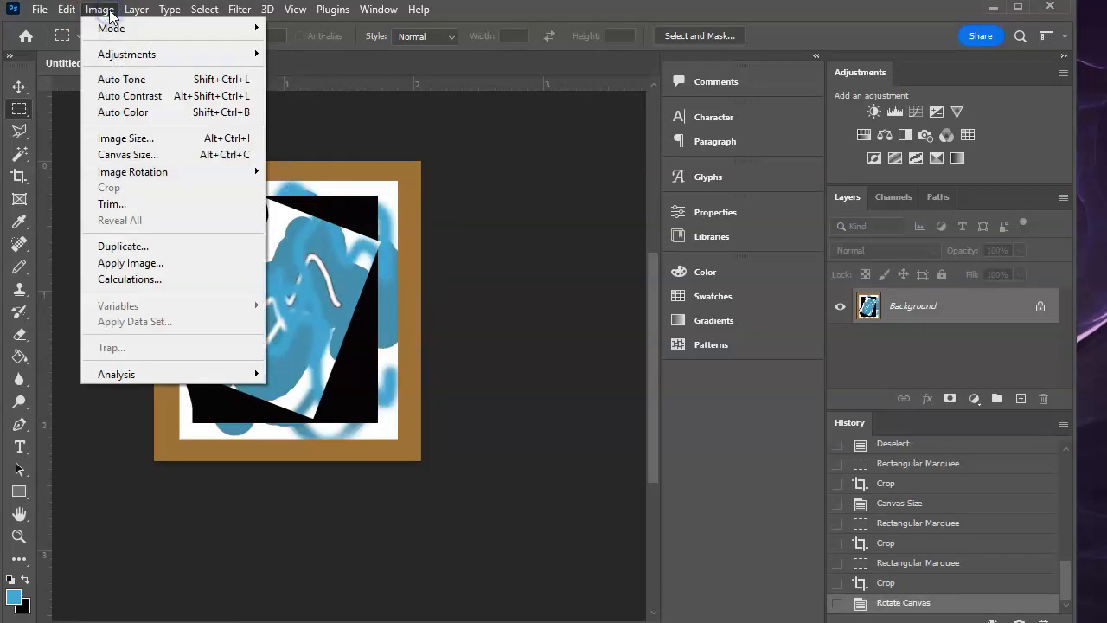
click(97, 28)
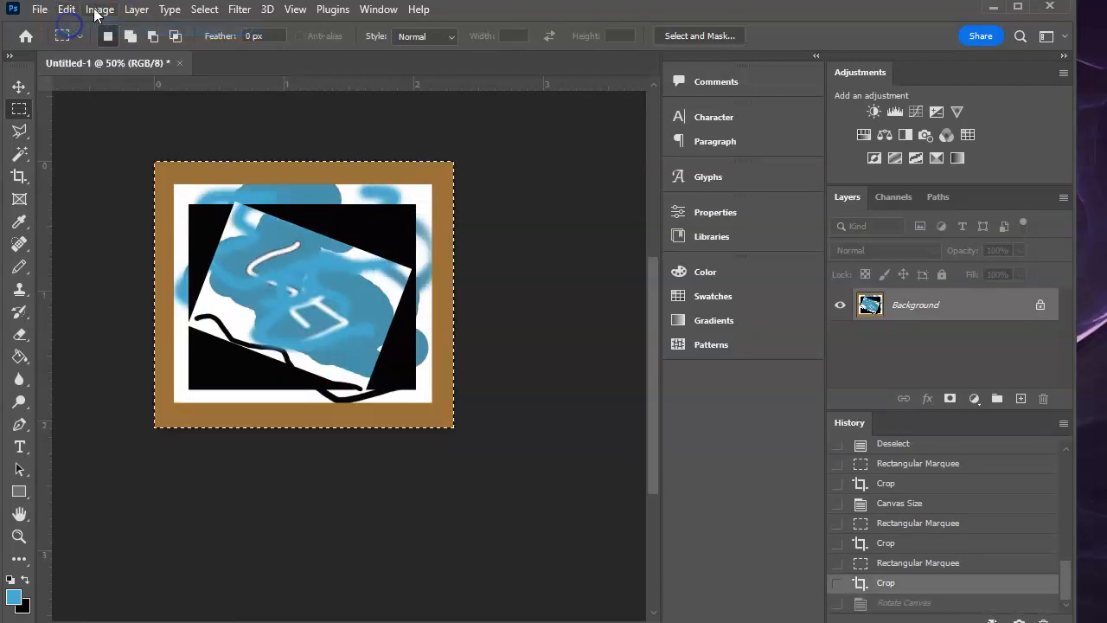
Step: Rotate the whole image 90° counter clockwise, and undo that rotation
click(98, 10)
mouse_move(141, 176)
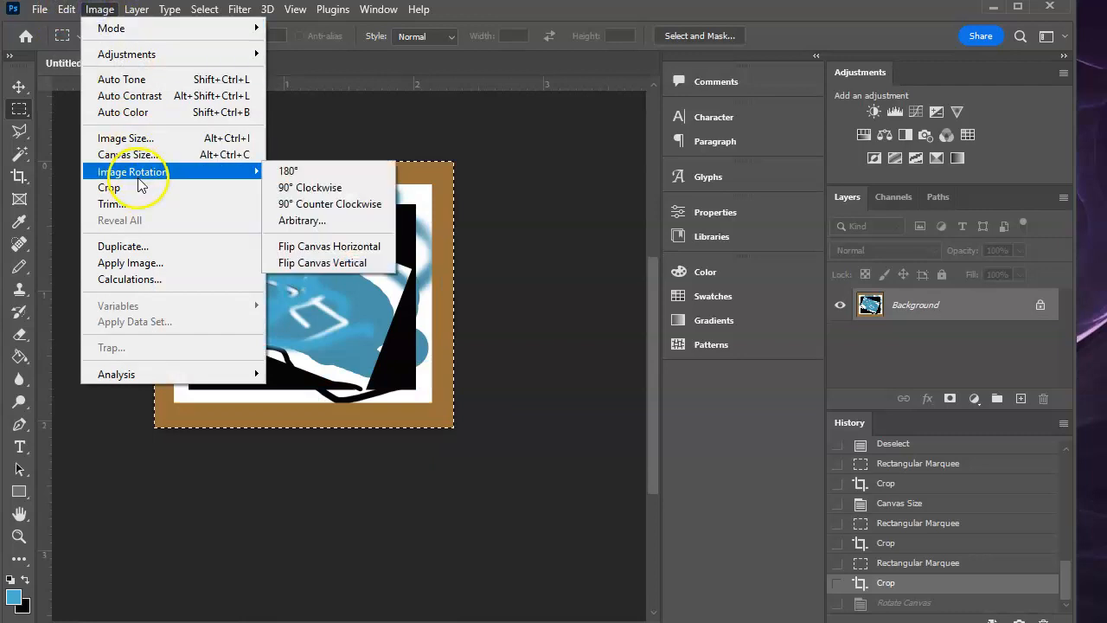
click(294, 204)
click(67, 10)
click(97, 28)
click(99, 11)
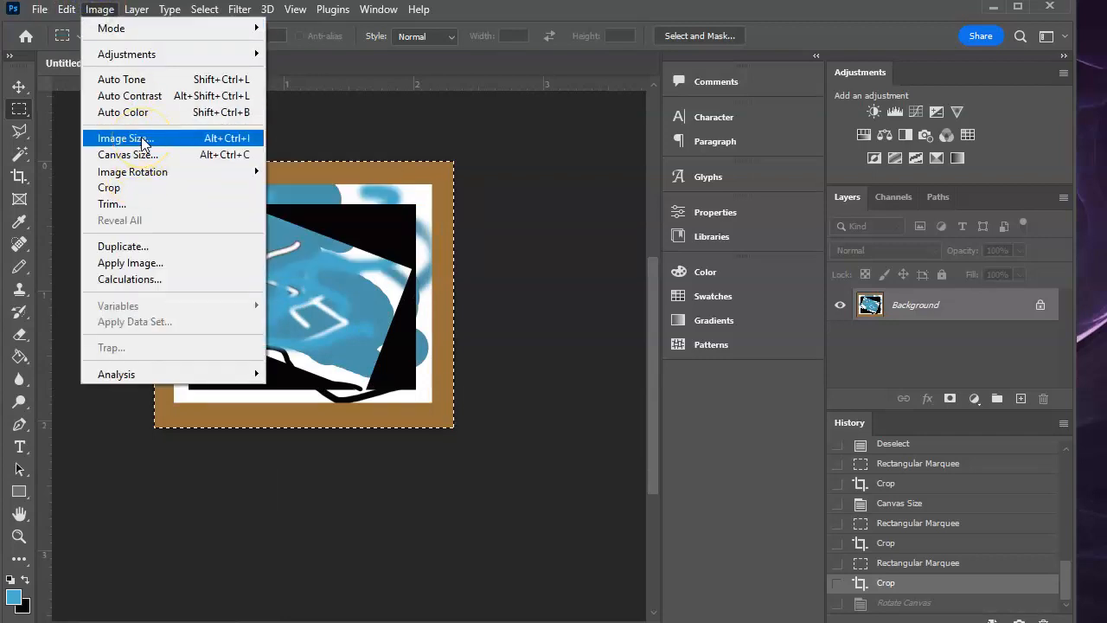
mouse_move(255, 171)
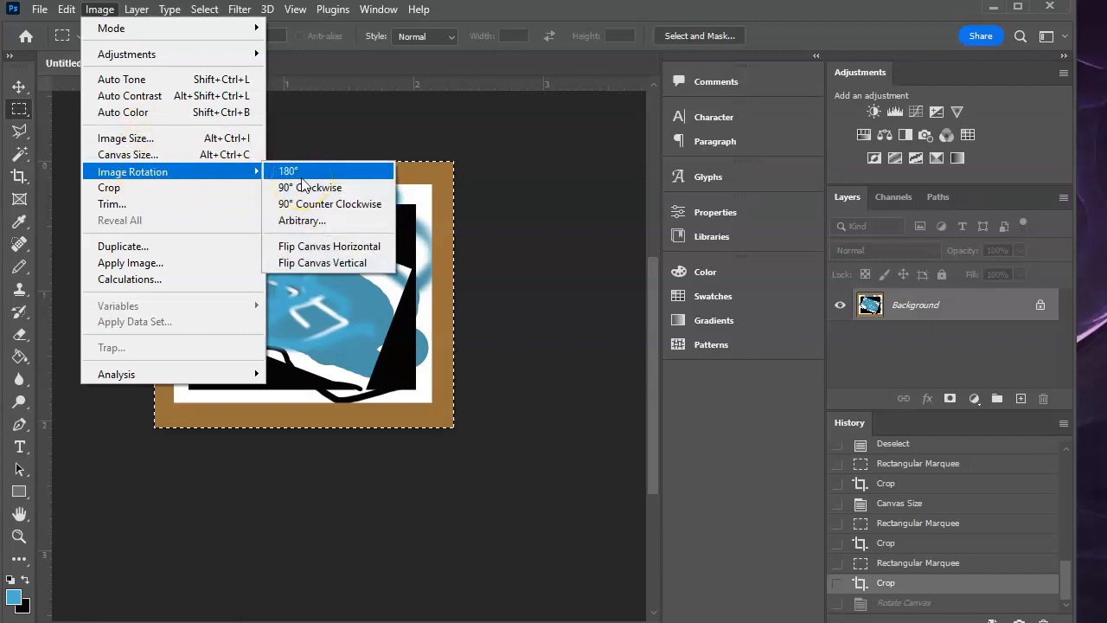
click(345, 267)
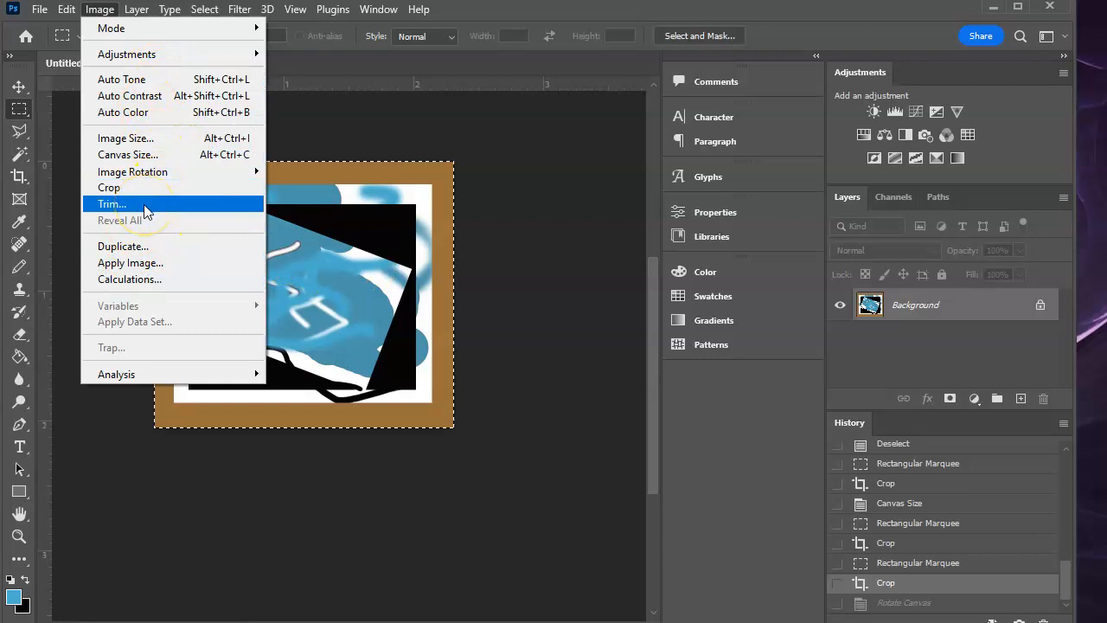
click(512, 131)
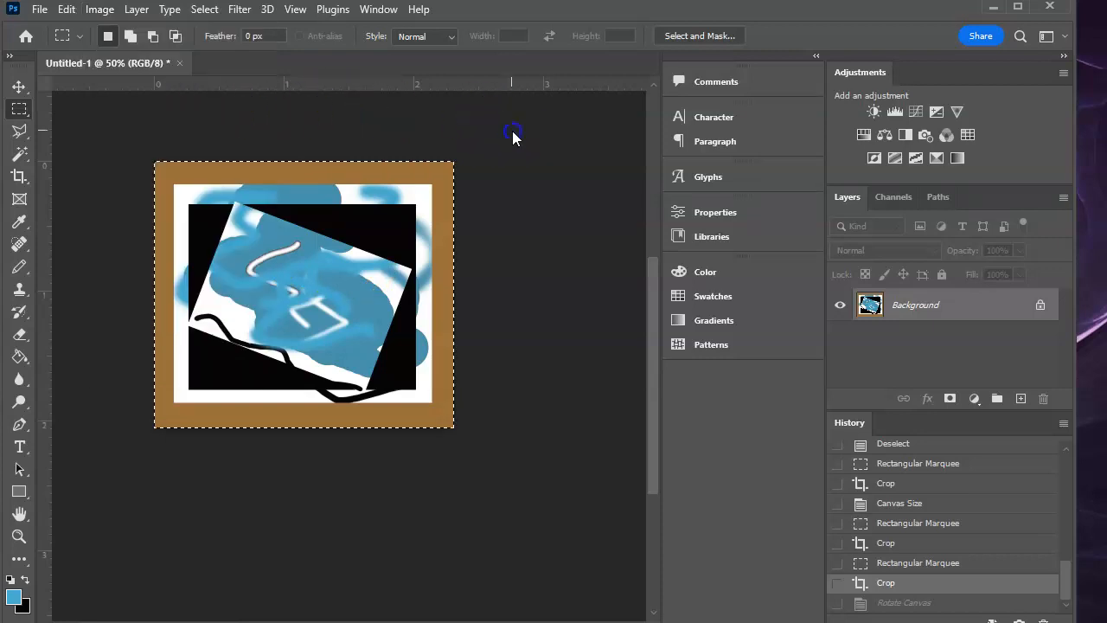
click(138, 13)
click(138, 12)
click(205, 8)
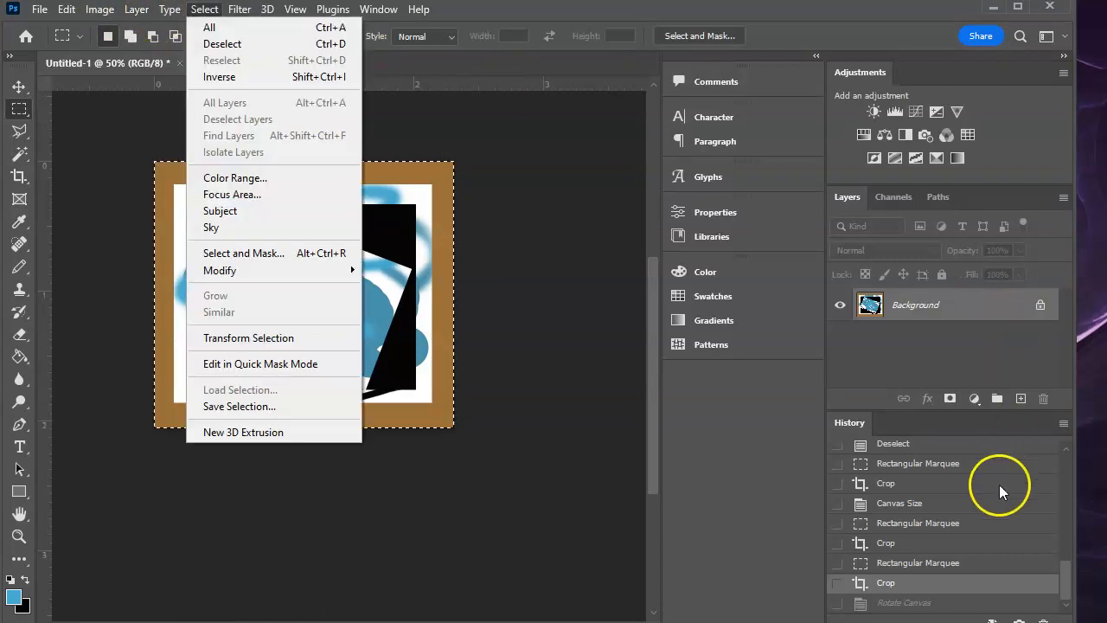
click(962, 296)
click(136, 10)
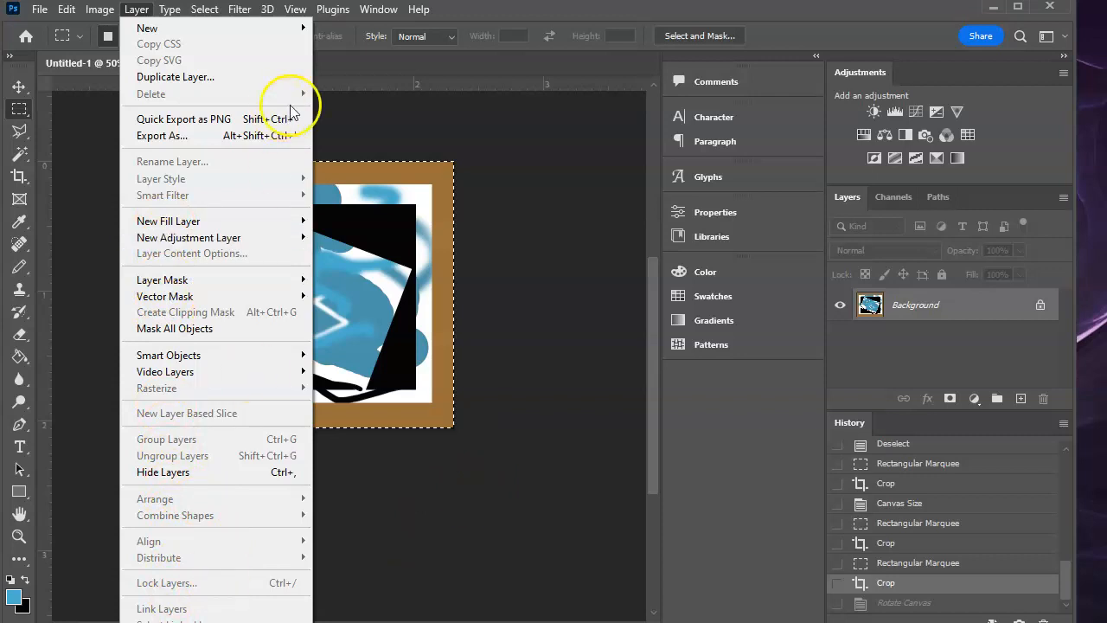
drag(507, 13, 500, 56)
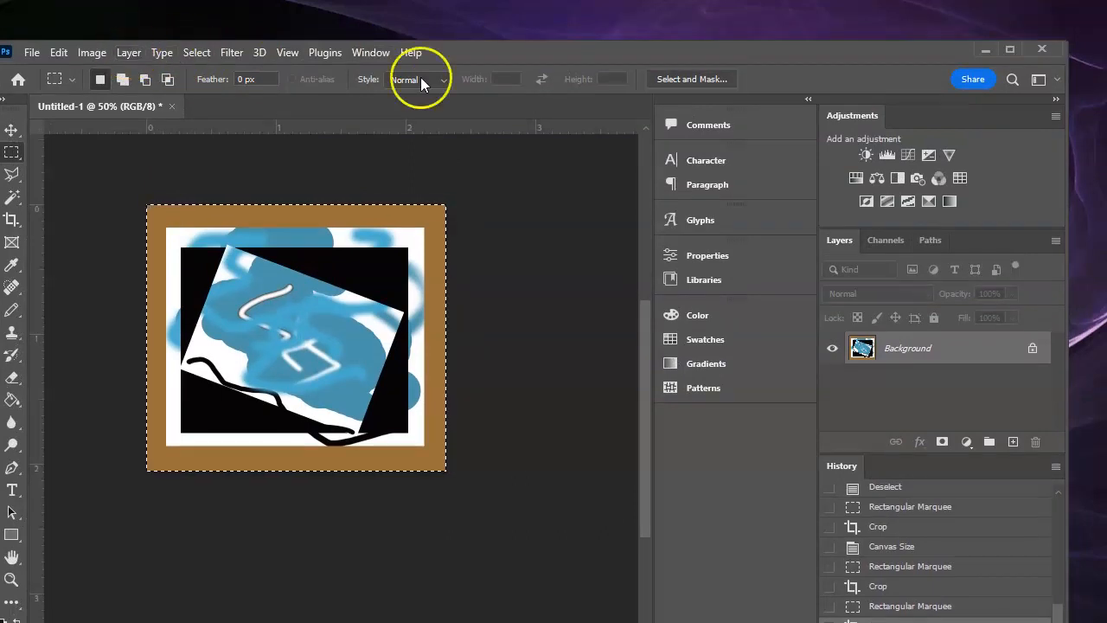
drag(548, 58, 554, 0)
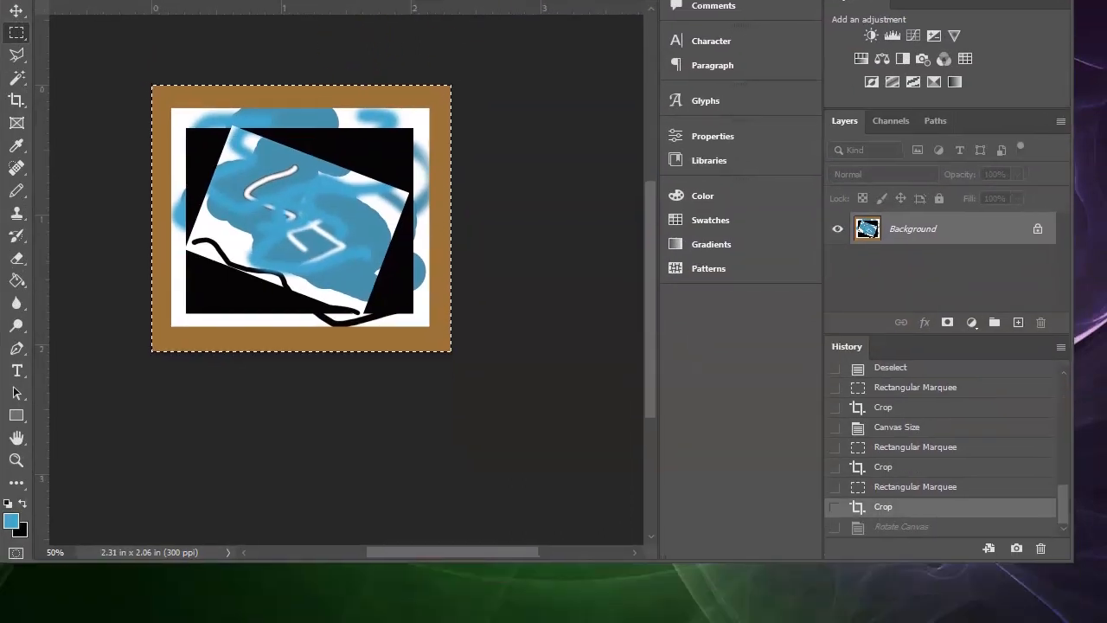
key(alt+l)
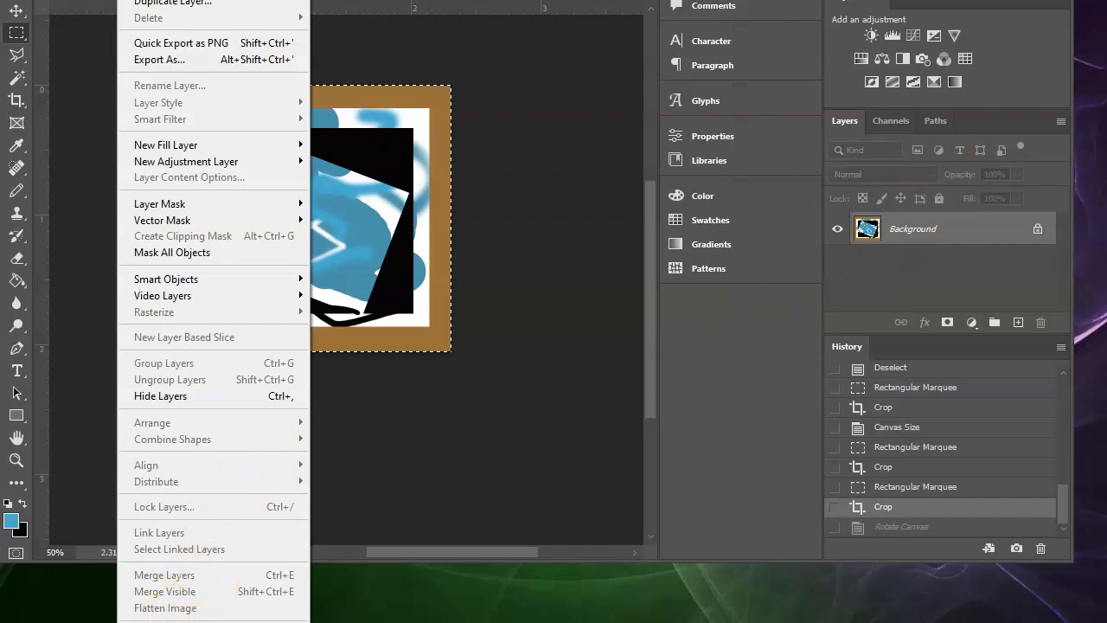
key(Escape)
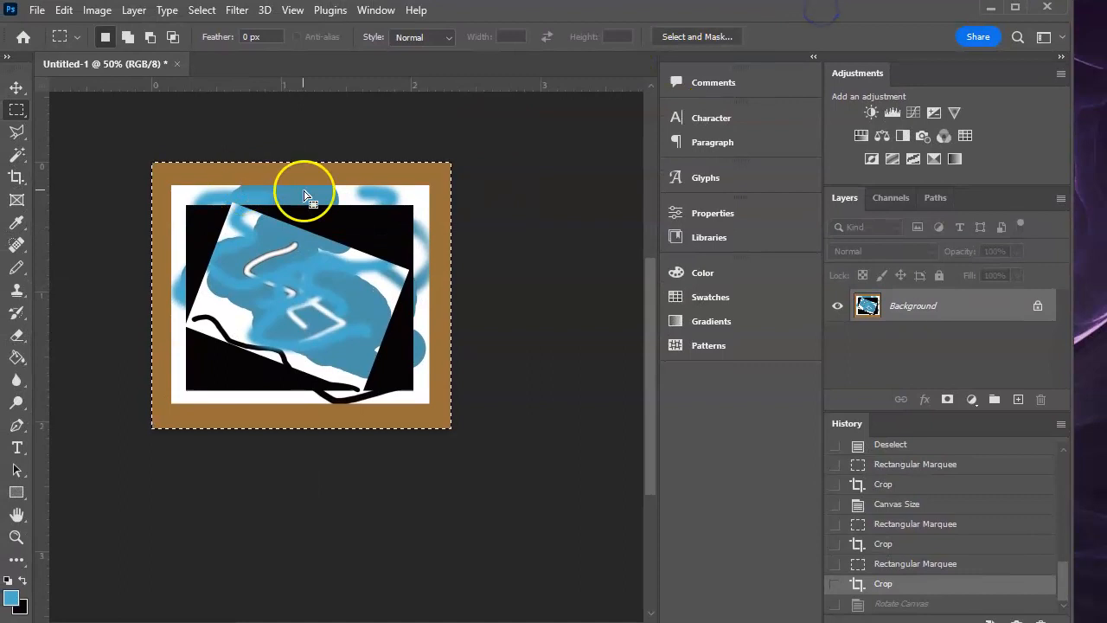
click(98, 13)
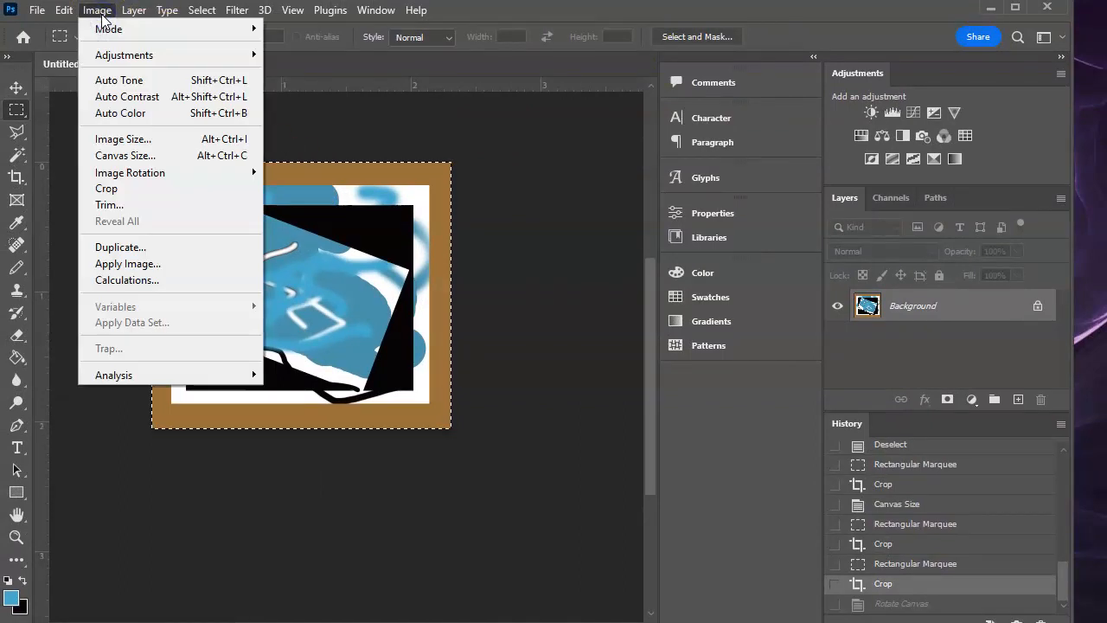
click(128, 12)
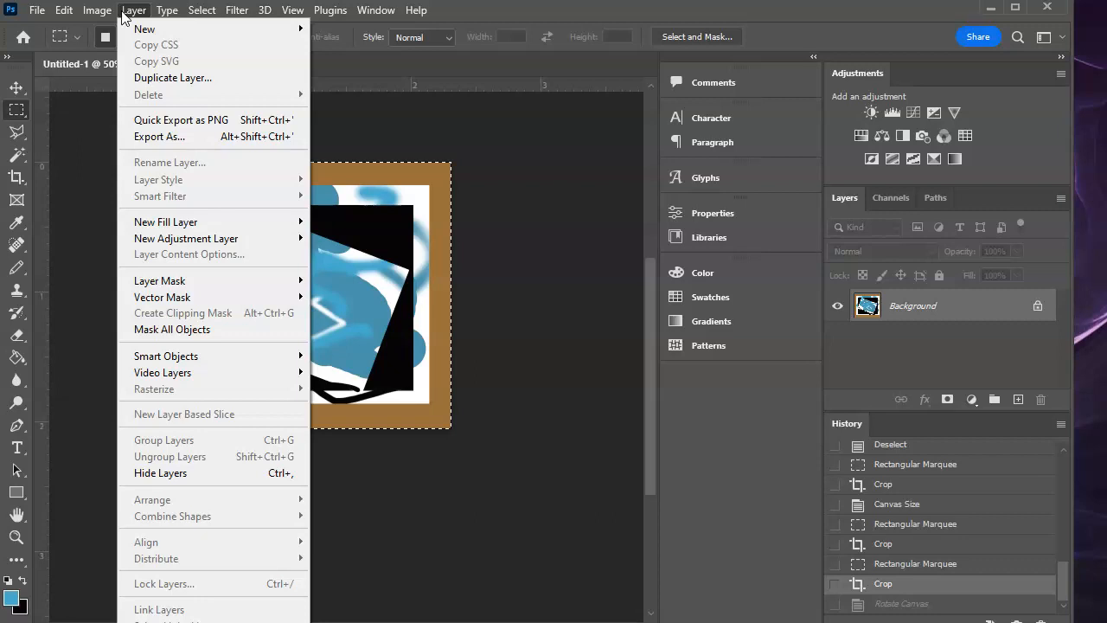
click(167, 10)
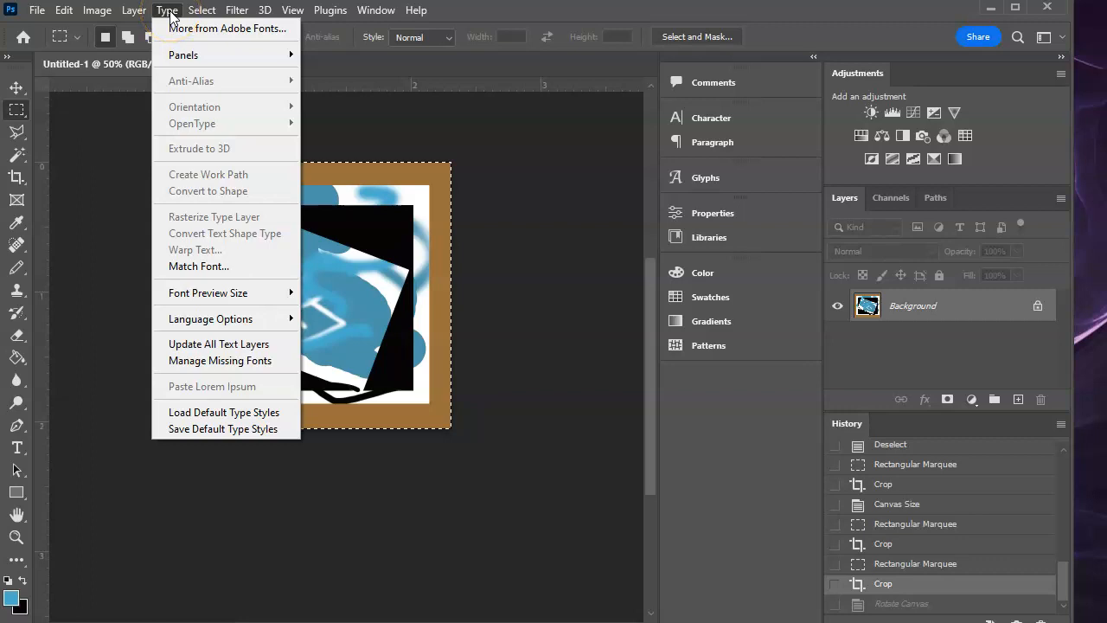
Step: Clear the current selection, select the entire canvas, and deselect it again
click(205, 11)
click(213, 45)
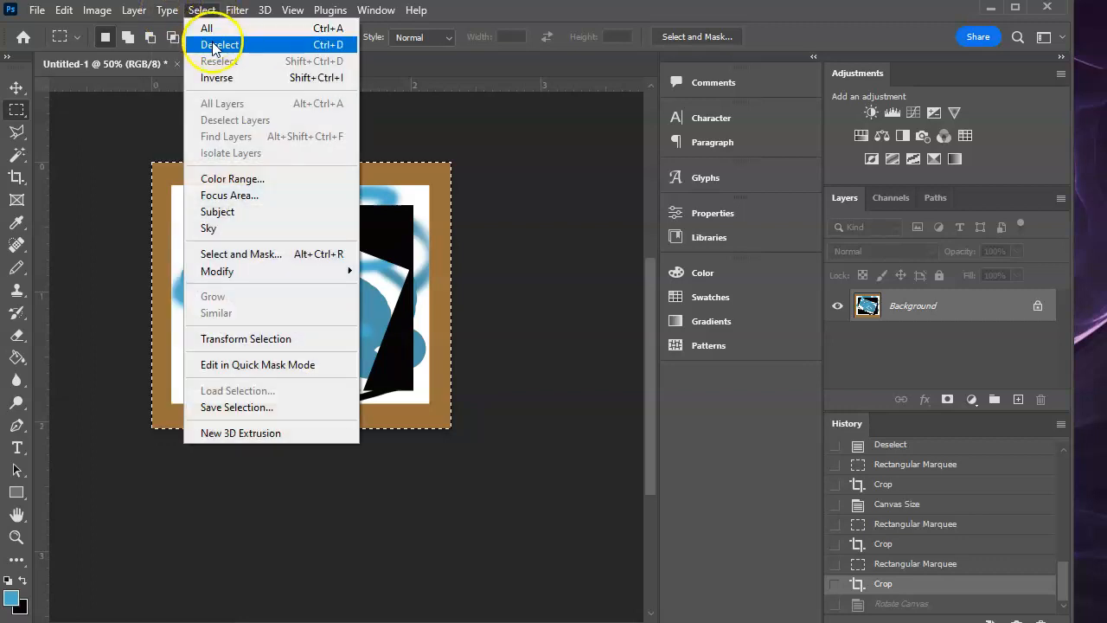
click(200, 9)
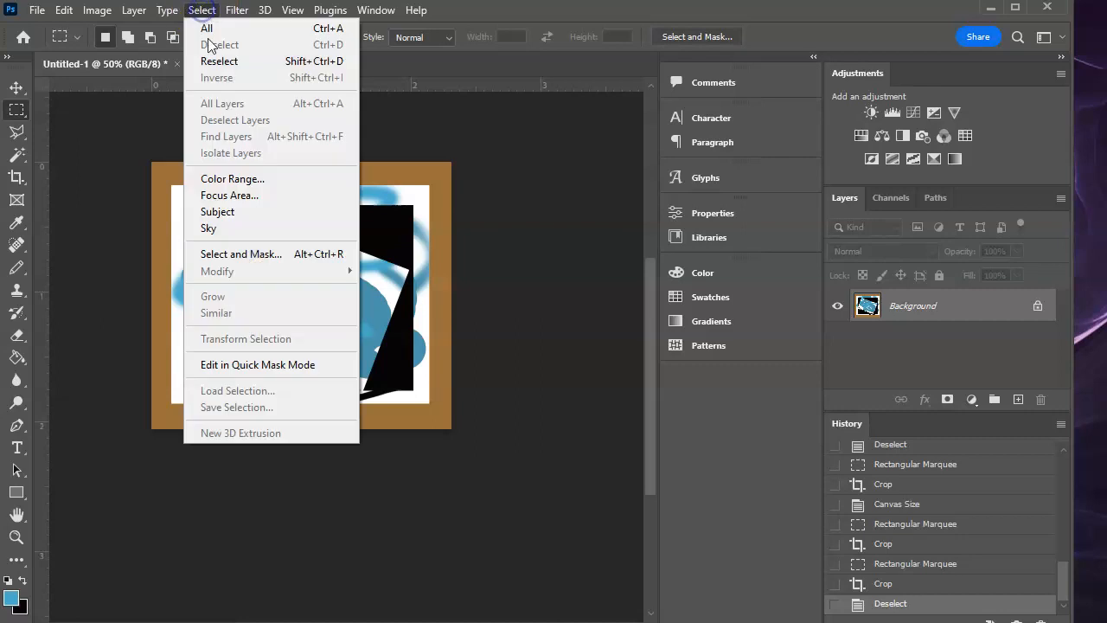
click(208, 31)
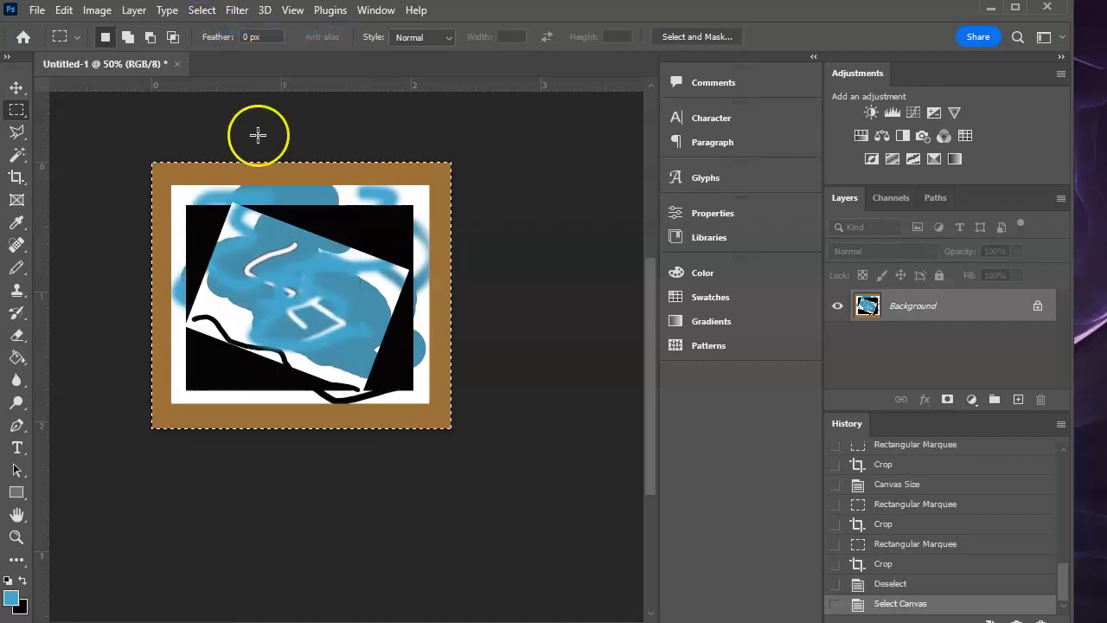
click(171, 181)
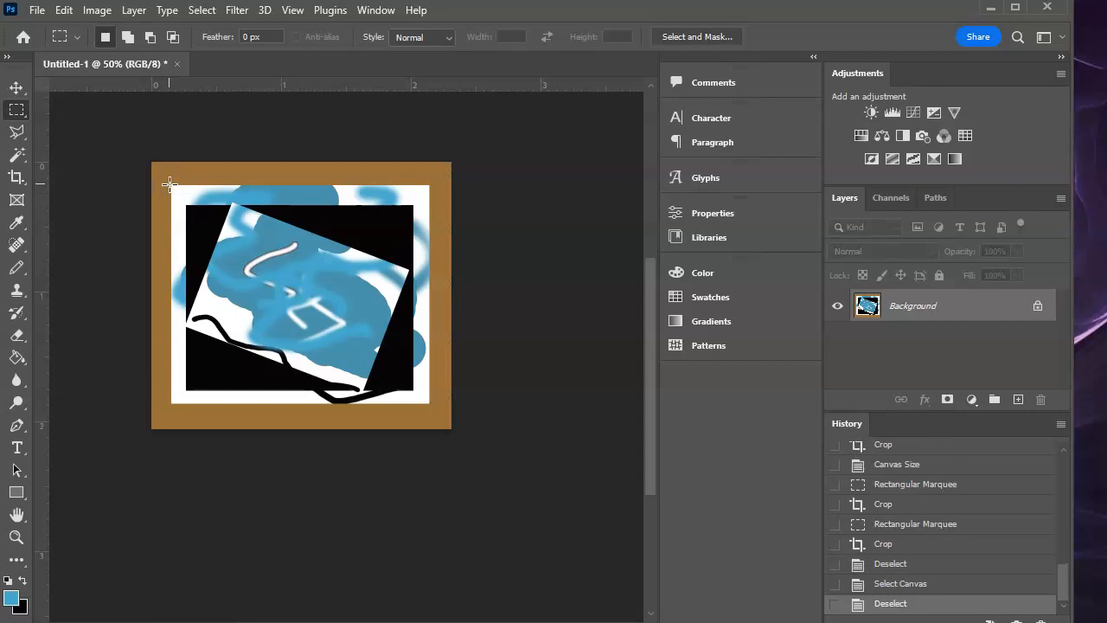
Step: Select a rectangle about 2 × 1.7 inches around the painting inside the brown border, and invert the selection
drag(170, 183, 430, 403)
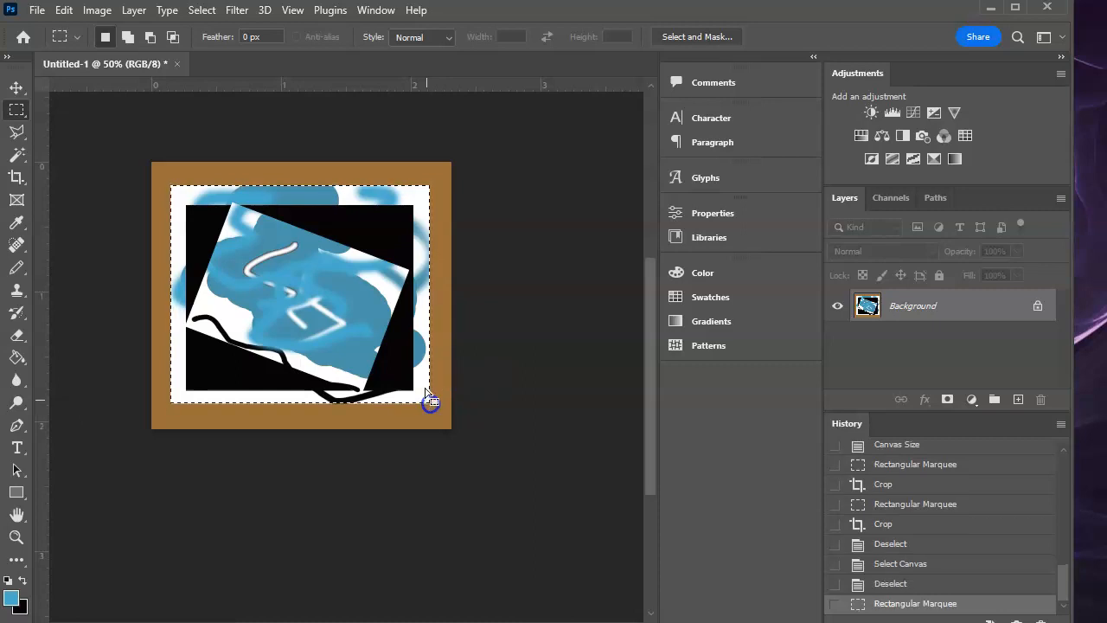
click(201, 9)
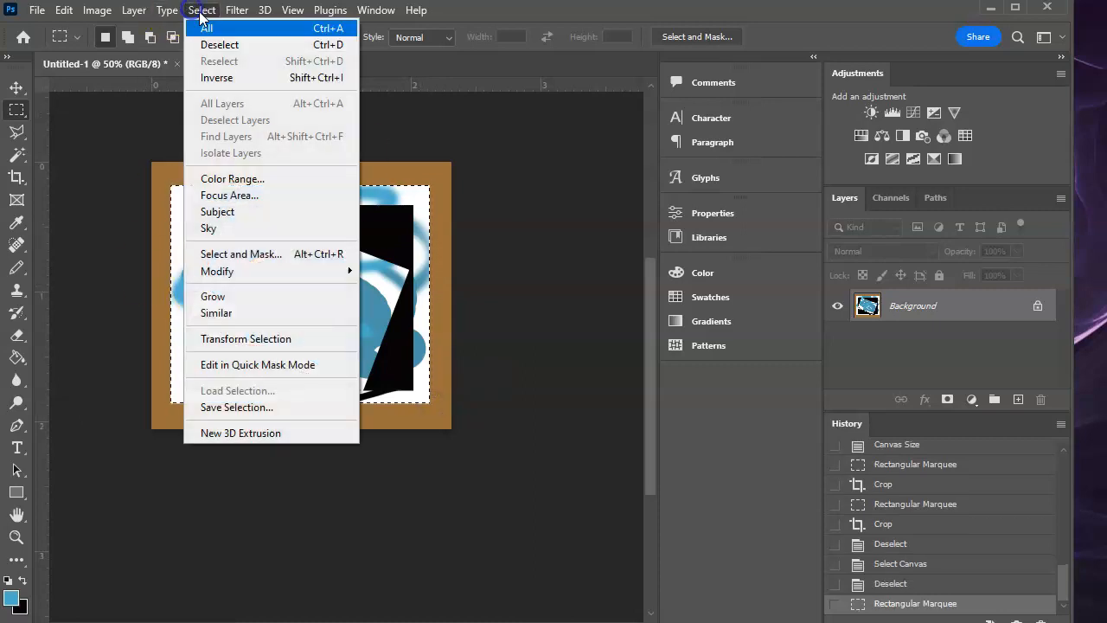
click(218, 78)
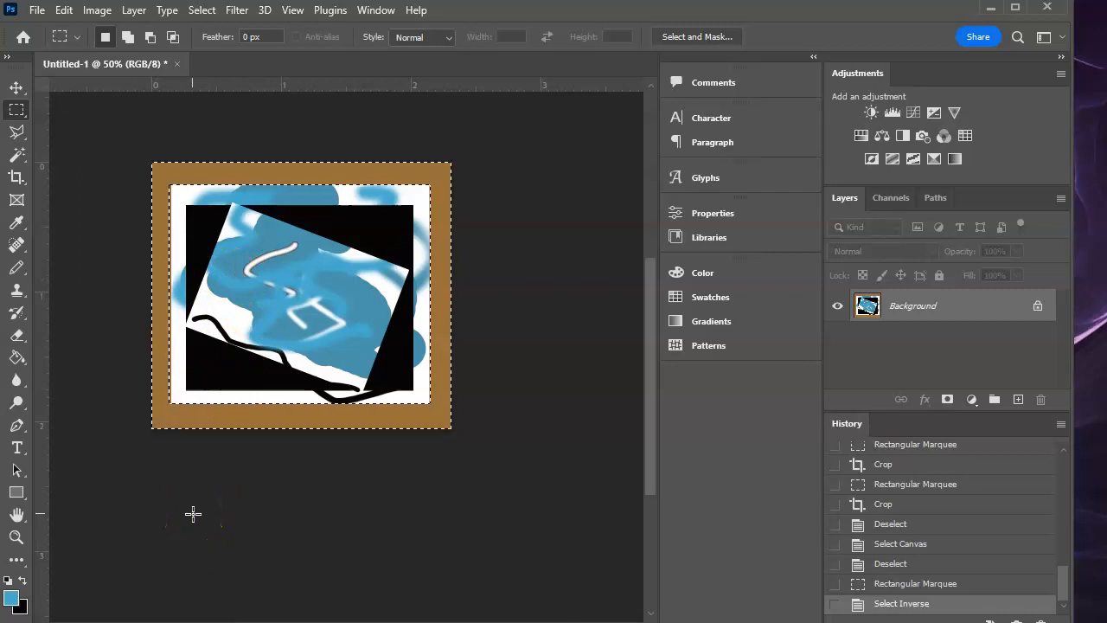
Step: Fill the selected brown border with White in Normal mode at 100% opacity, and clear the selection
key(Delete)
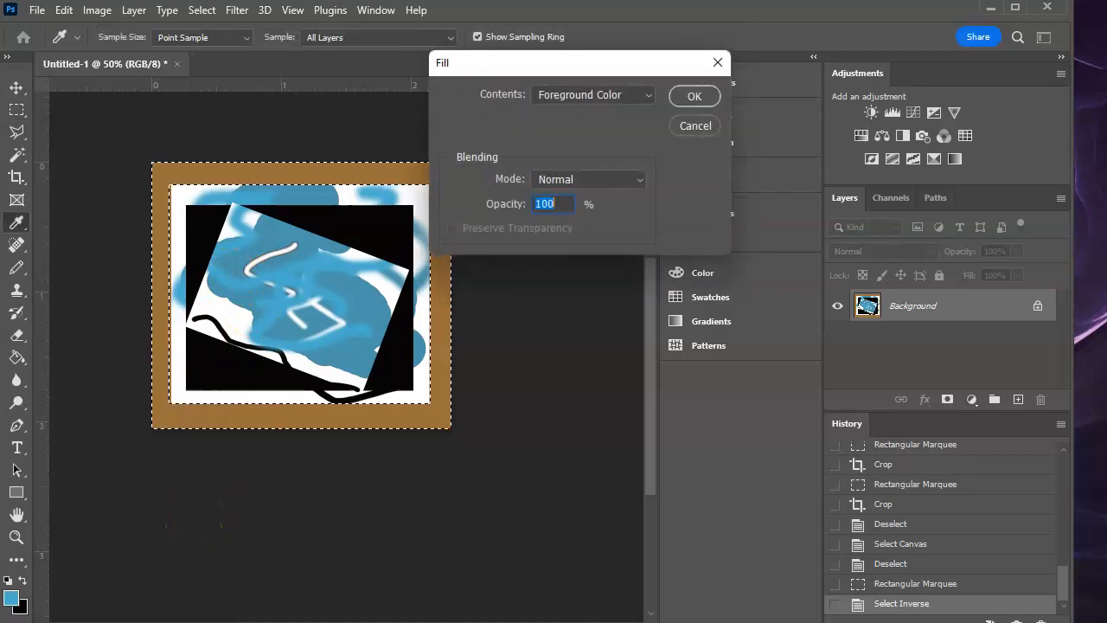
click(648, 95)
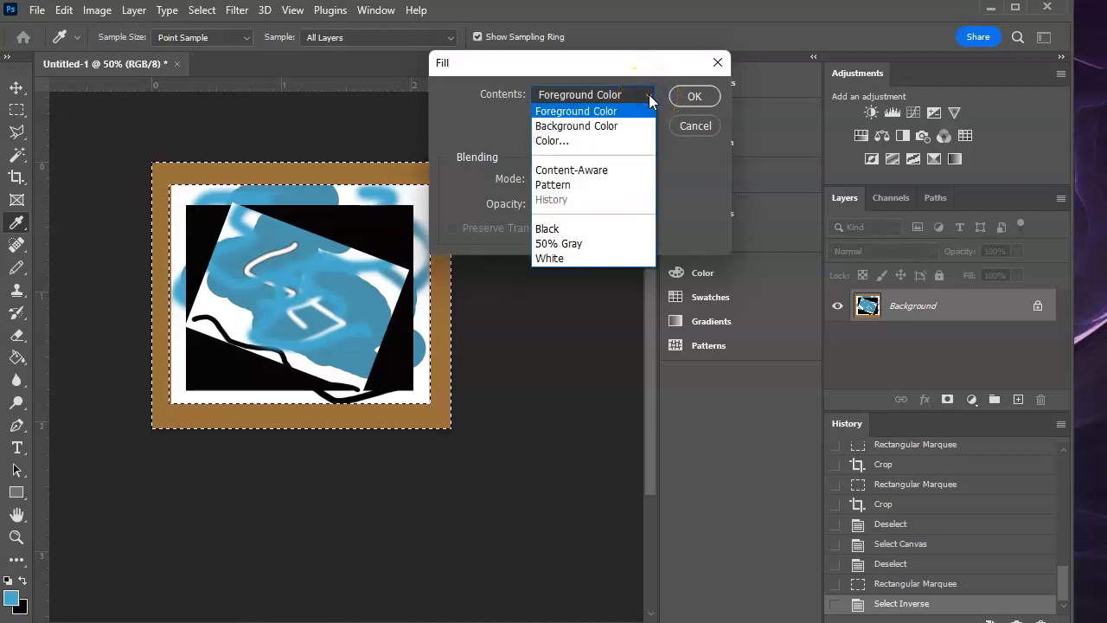
click(605, 258)
click(694, 94)
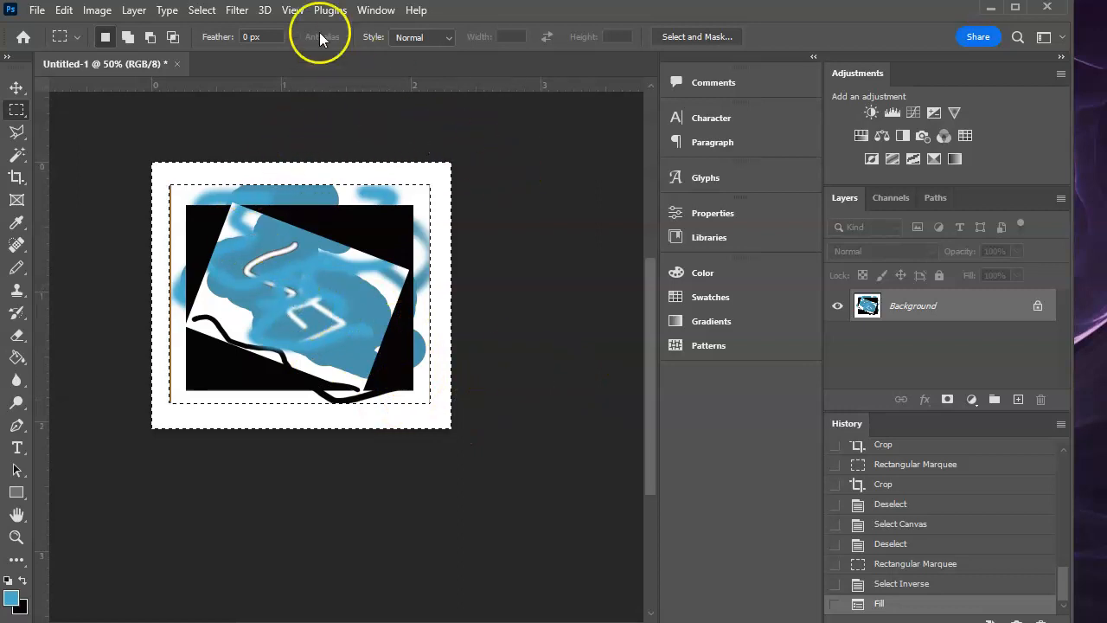
click(209, 16)
click(209, 17)
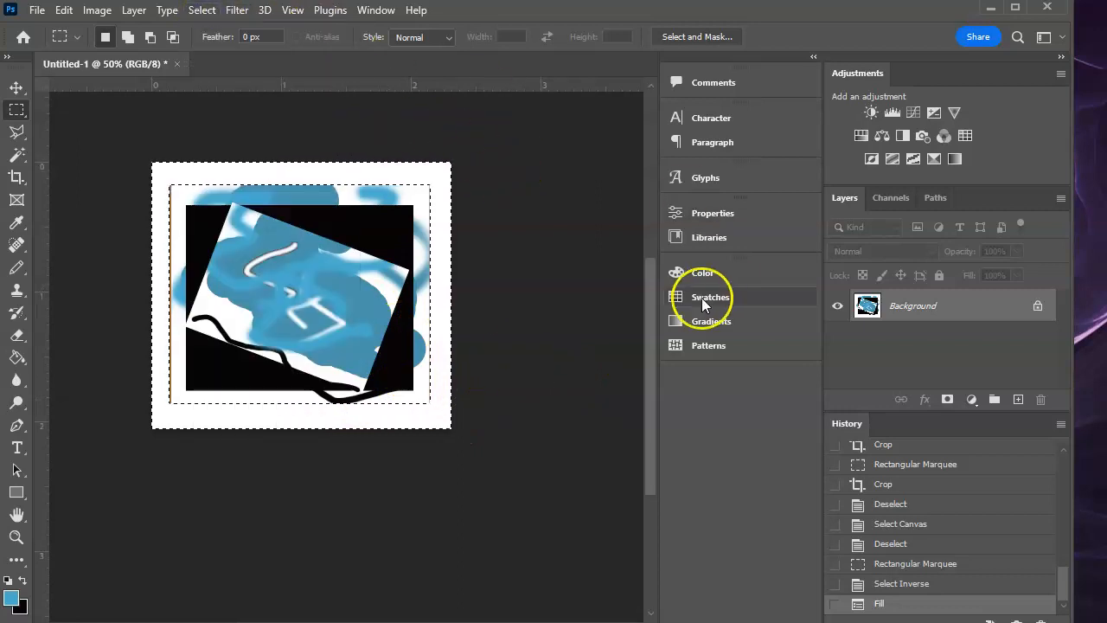
click(530, 402)
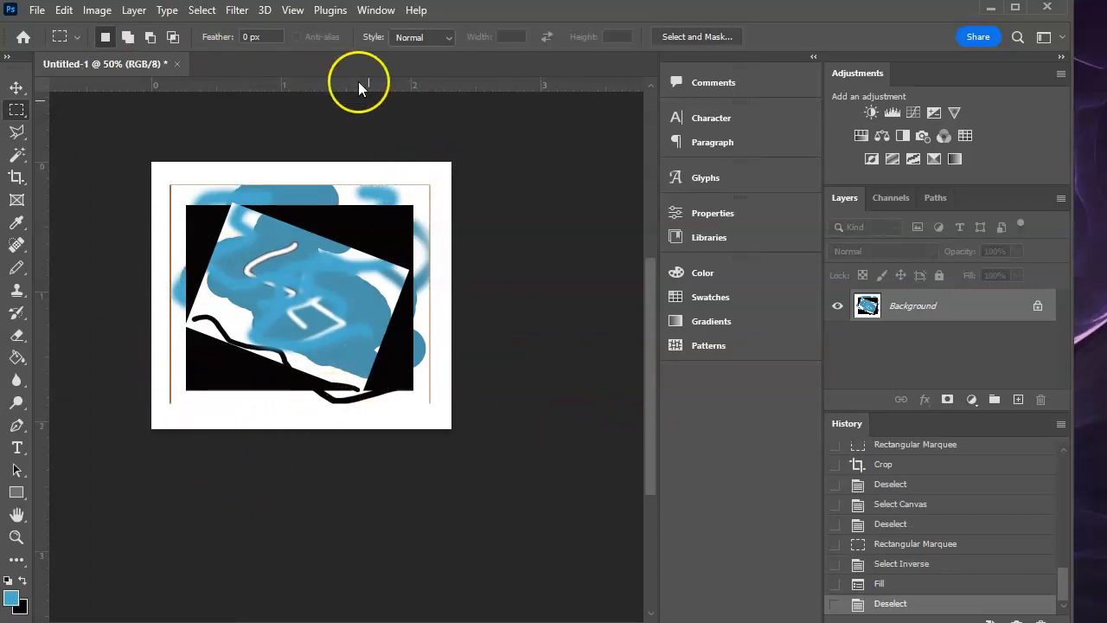
Step: Open the Filter Gallery in an enlarged window and delete two of the three stacked Cutout effect layers
click(235, 12)
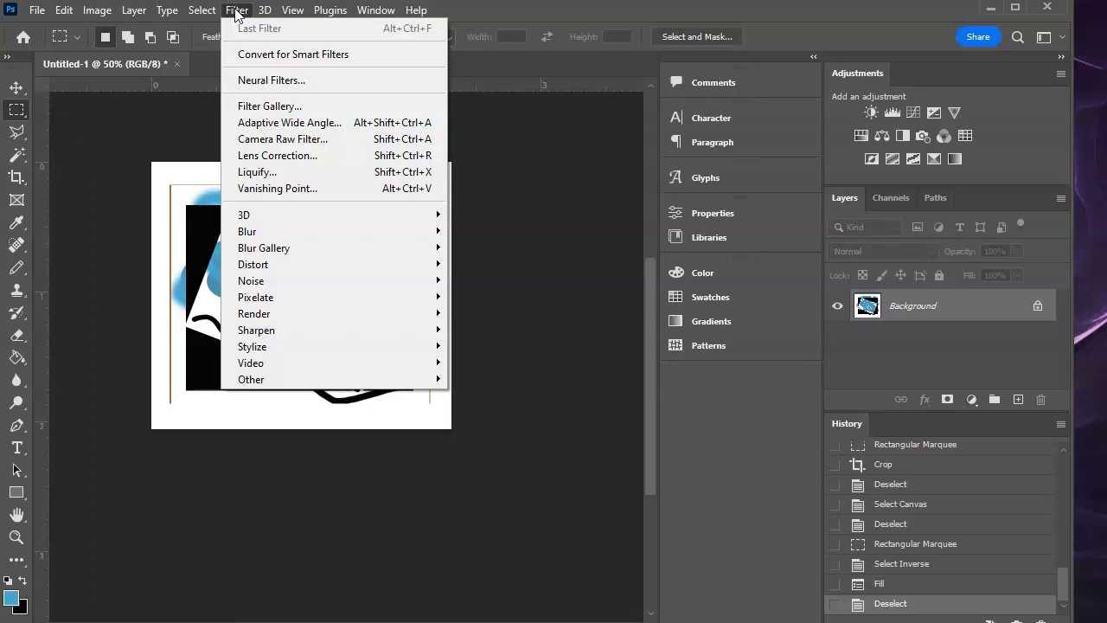
mouse_move(330, 10)
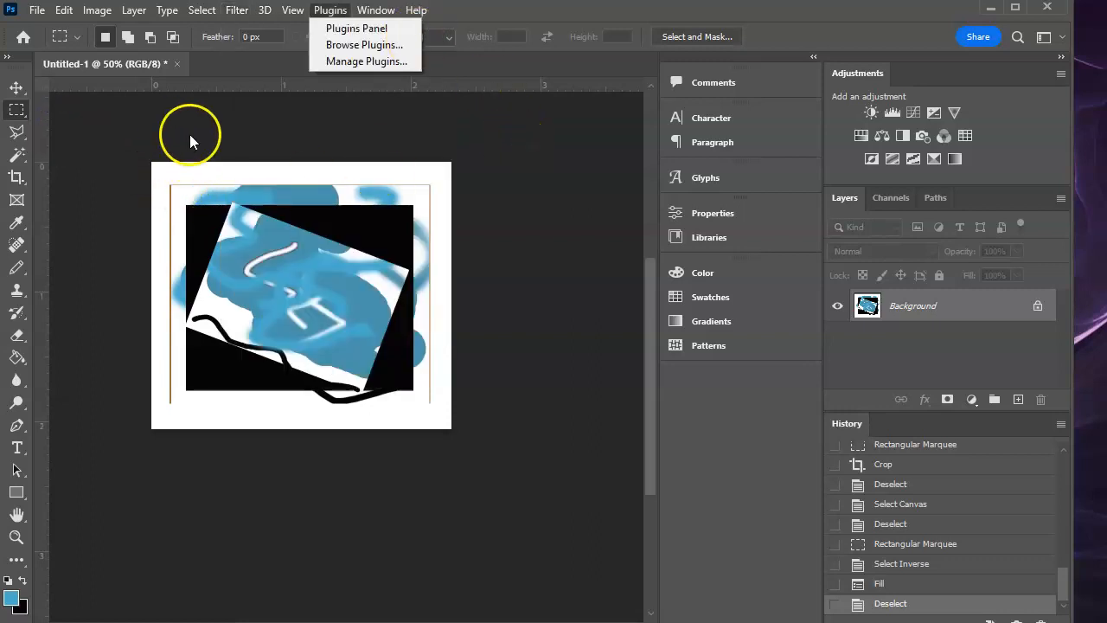
mouse_move(236, 16)
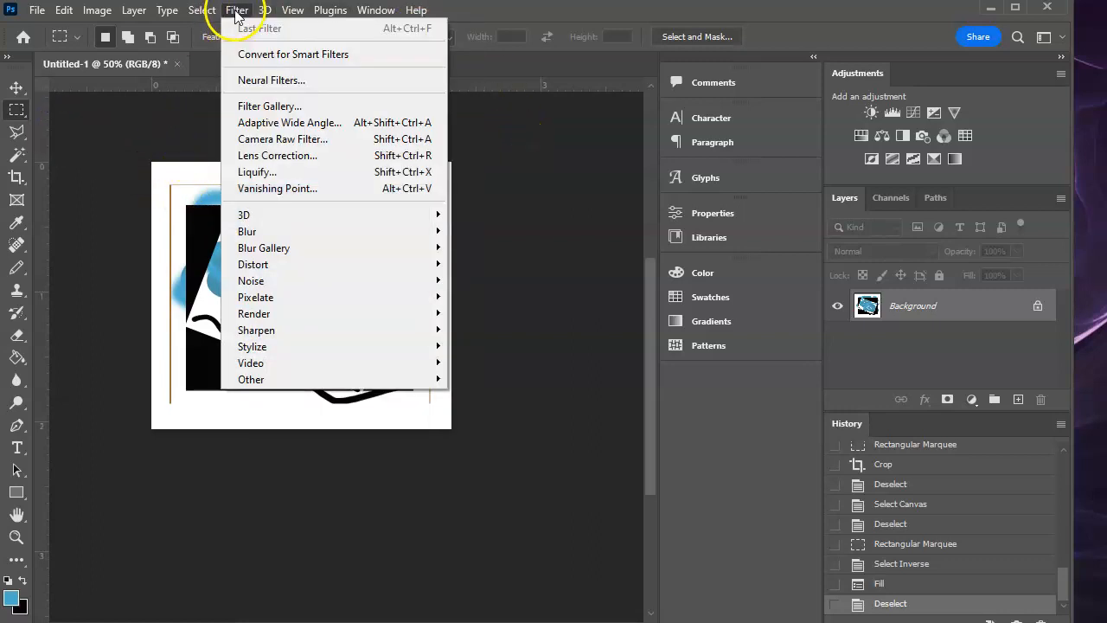
click(244, 105)
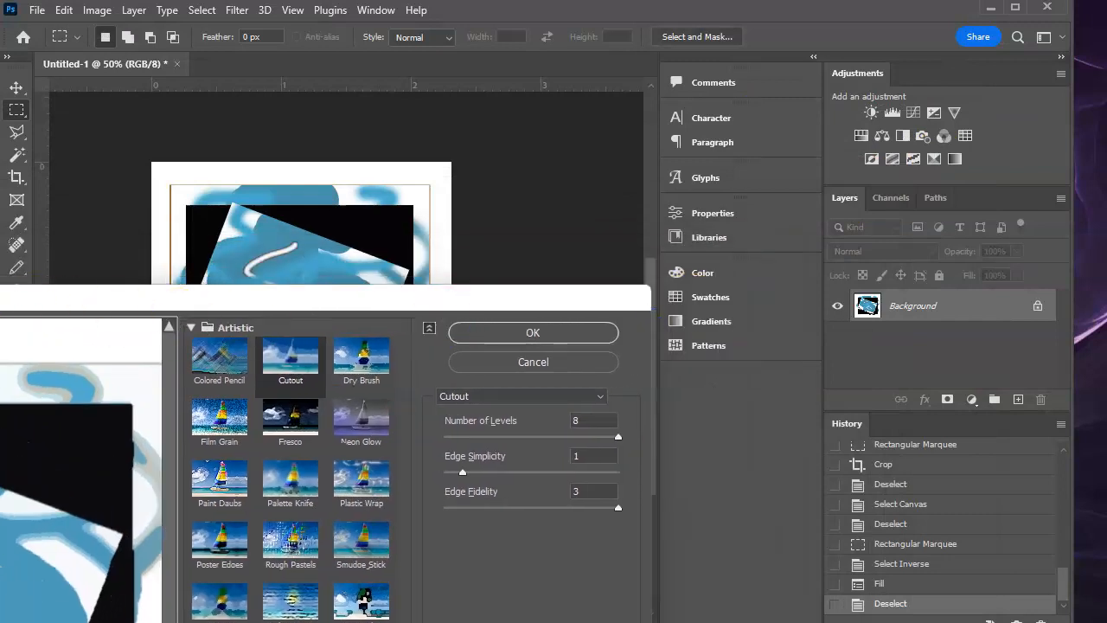
drag(303, 297, 308, 28)
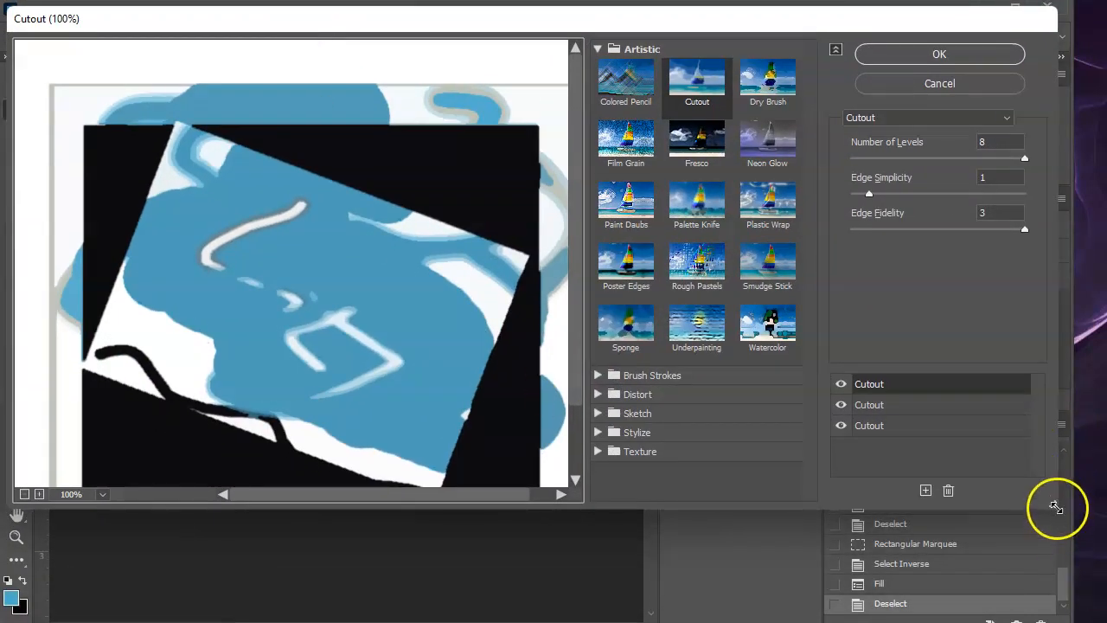
drag(1056, 507, 1104, 596)
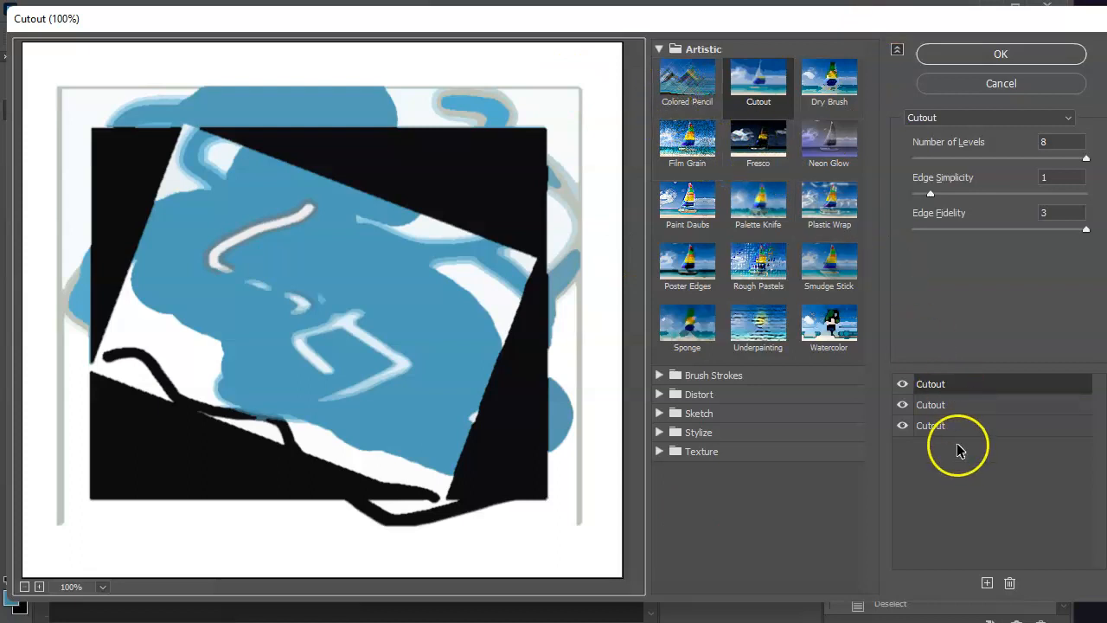
click(1009, 583)
click(1009, 582)
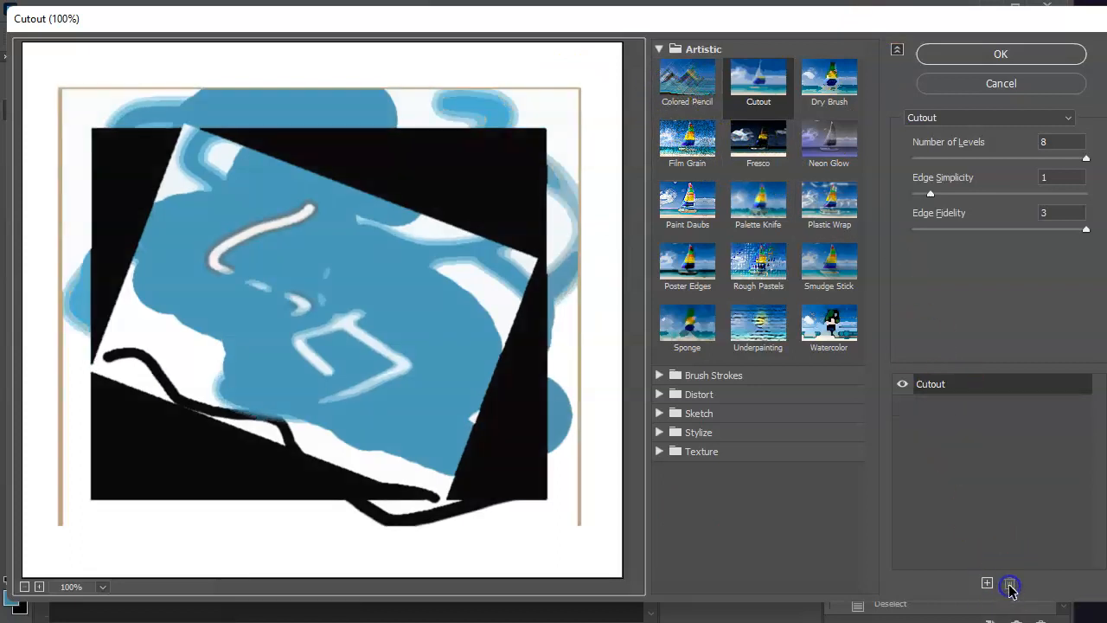
Step: Preview the Artistic effects Colored Pencil, Paint Daubs, Palette Knife, Smudge Stick, Sponge, Watercolor, Underpainting, Rough Pastels and Poster Edges on the painting
click(704, 94)
click(687, 207)
click(744, 217)
click(833, 276)
click(700, 346)
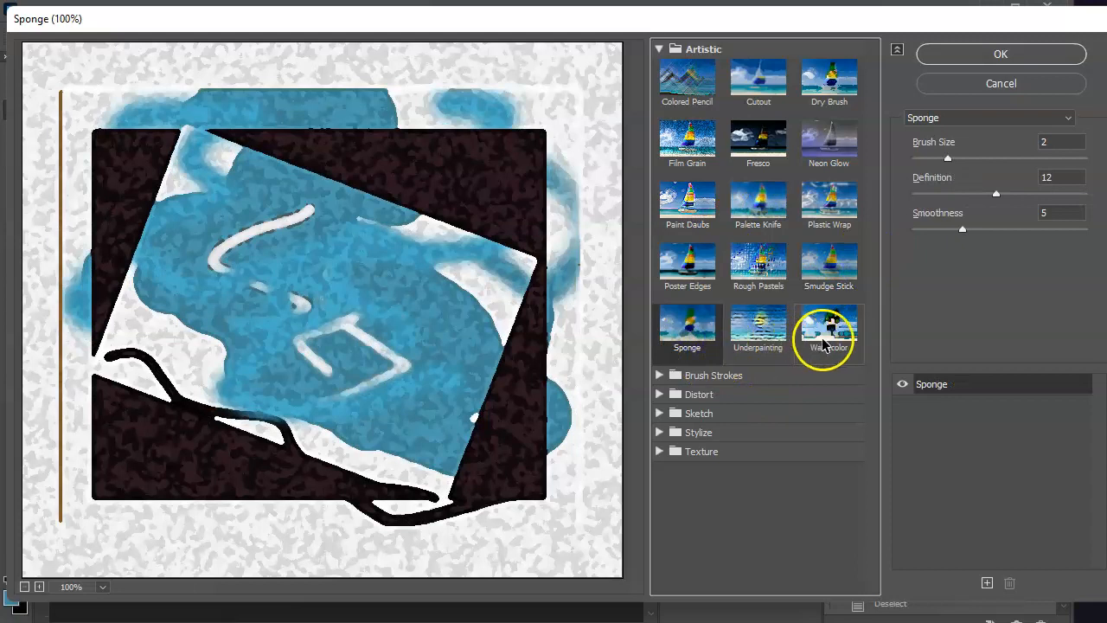
click(823, 343)
click(766, 346)
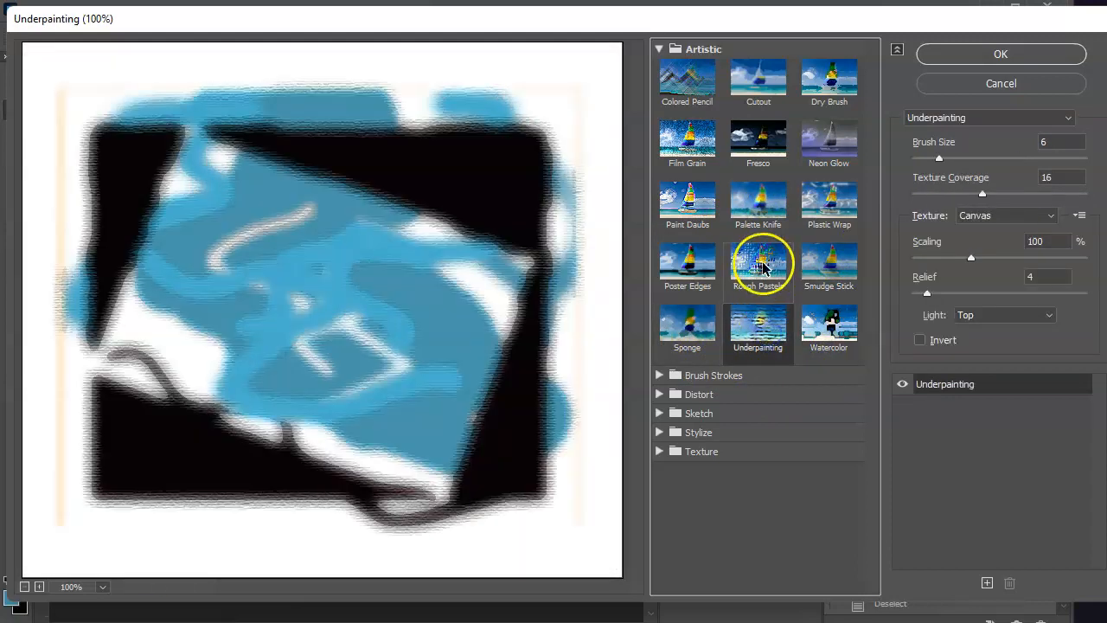
click(762, 261)
click(705, 270)
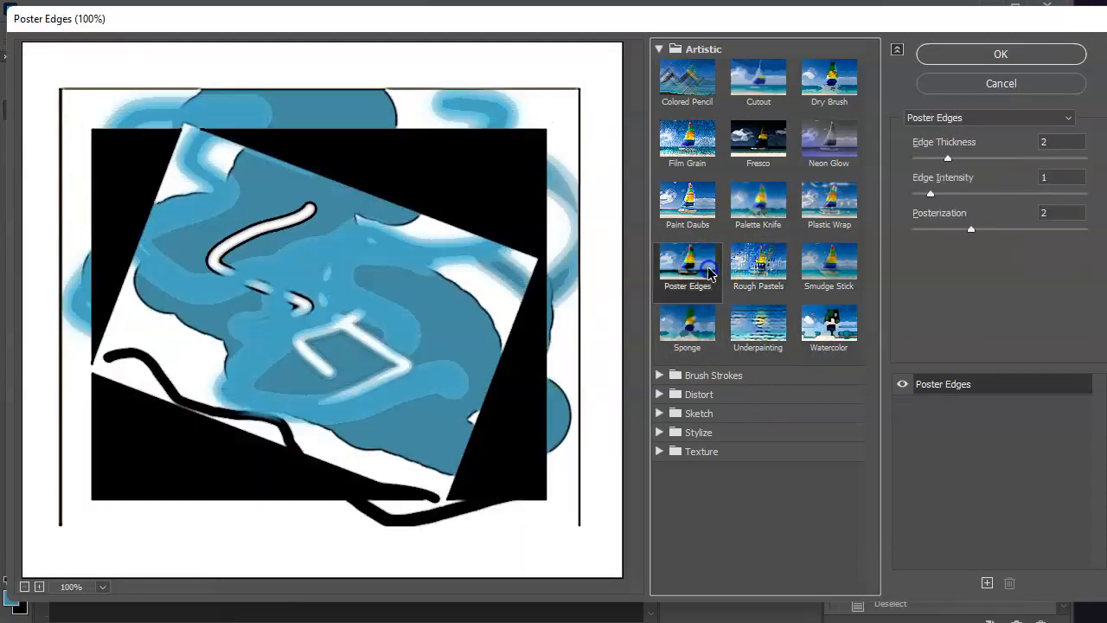
Step: Switch the effect layer to Neon Glow and set its glow color to the light purple 7b5ed0
click(838, 132)
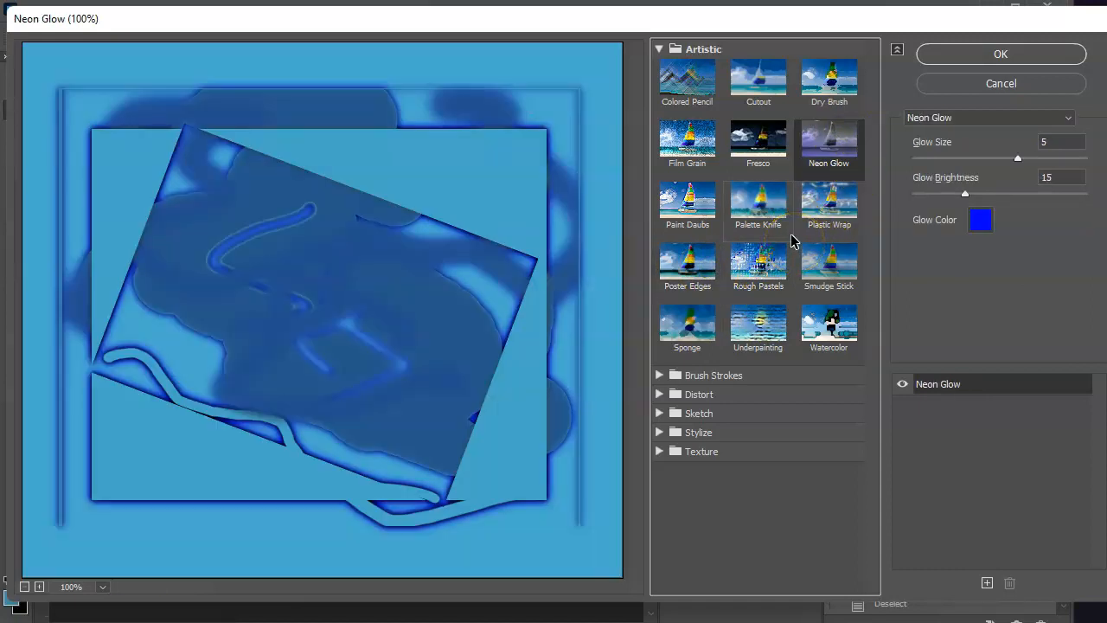
click(982, 219)
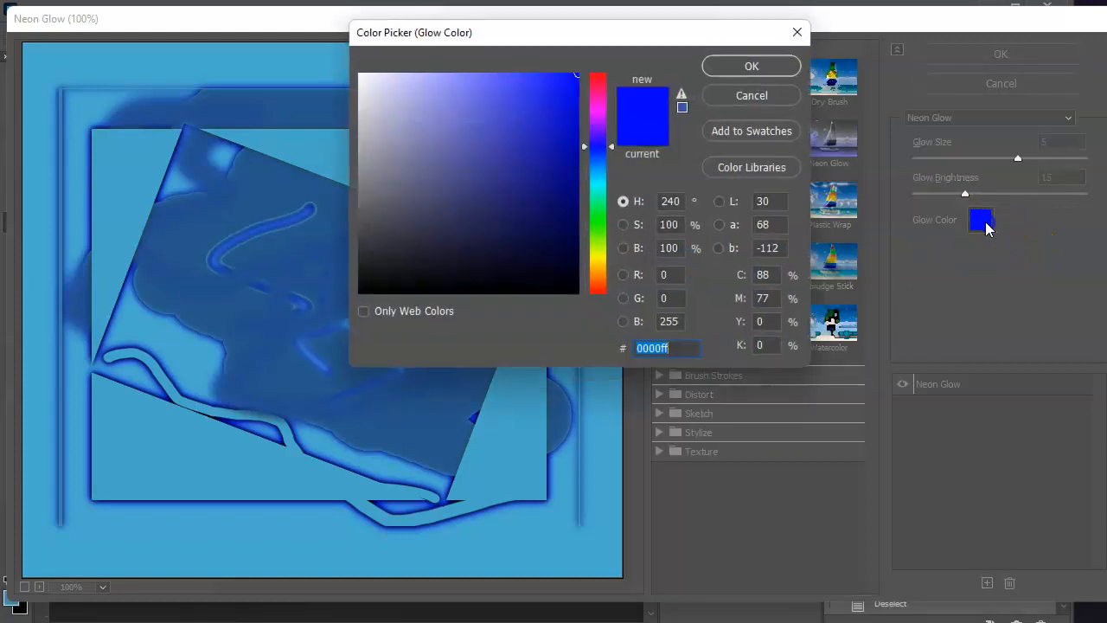
click(461, 134)
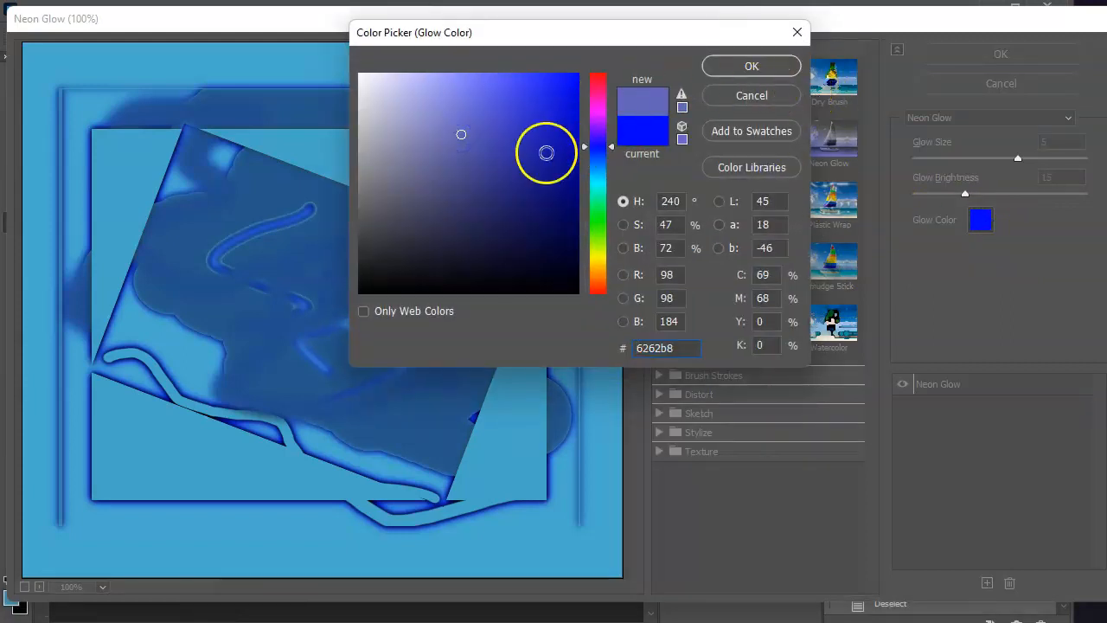
click(494, 223)
click(501, 199)
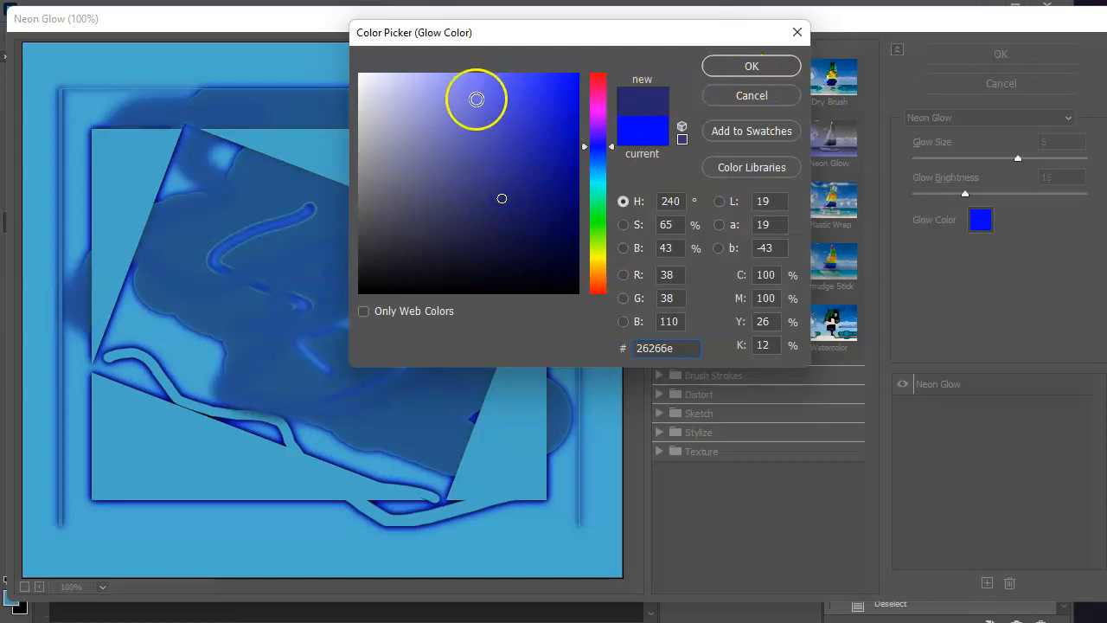
click(461, 186)
click(451, 178)
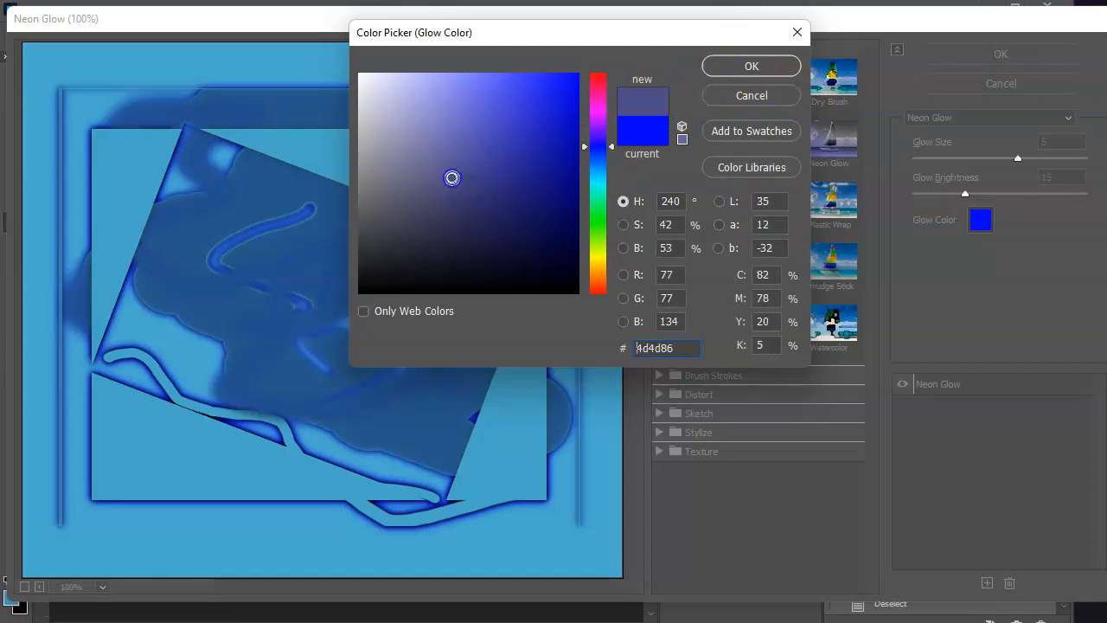
drag(613, 151, 614, 139)
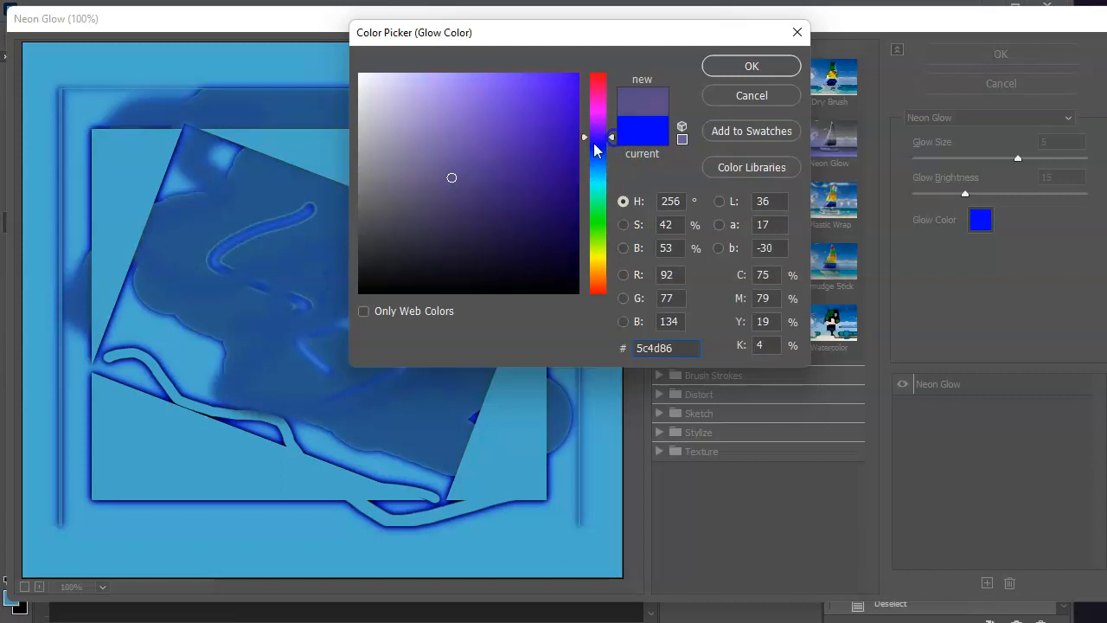
click(472, 147)
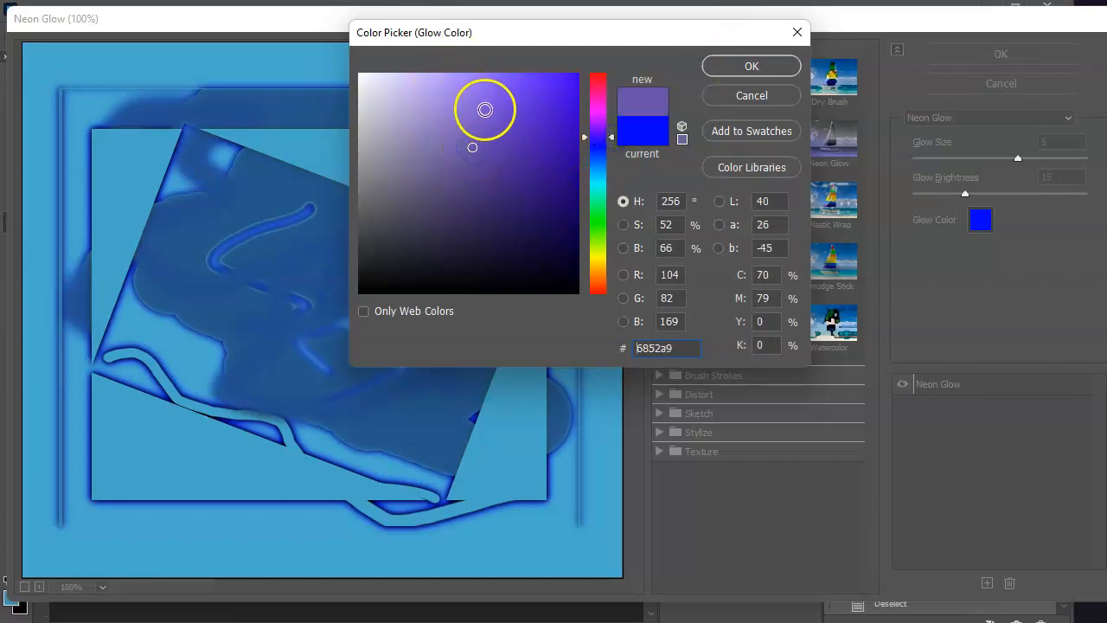
click(479, 113)
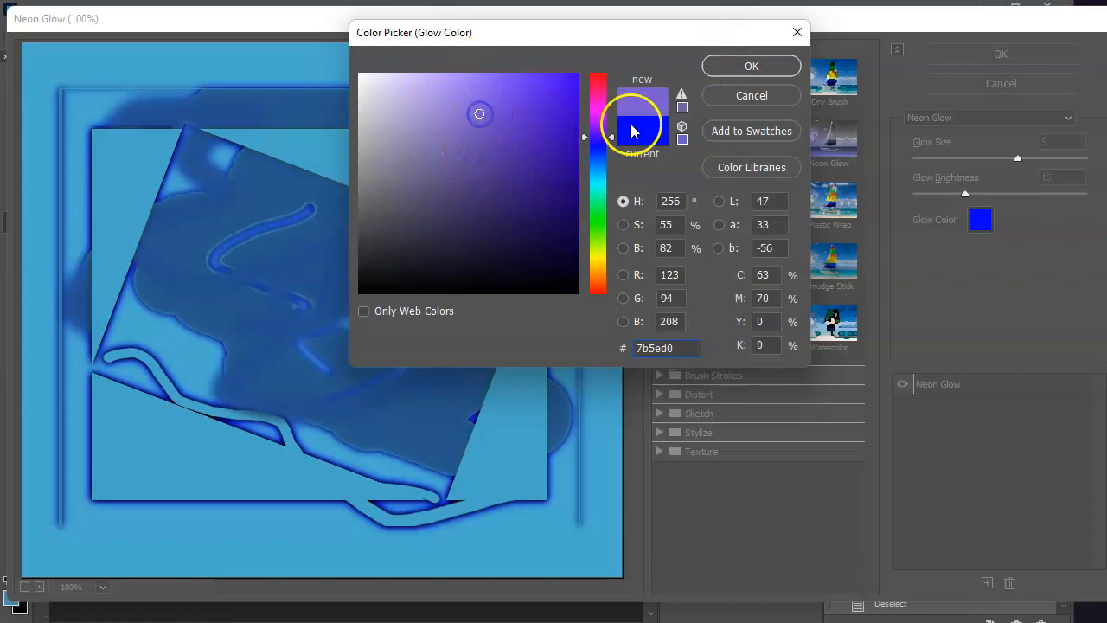
click(742, 65)
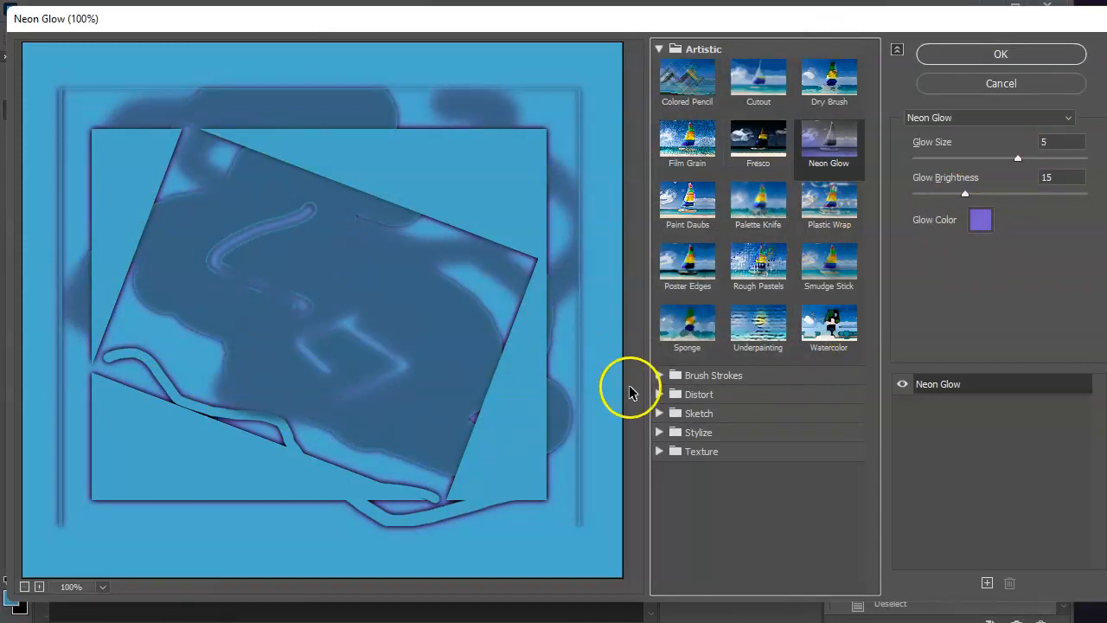
Step: Preview the Angled Strokes effect from Brush Strokes and the Glowing Edges effect from Stylize
click(658, 378)
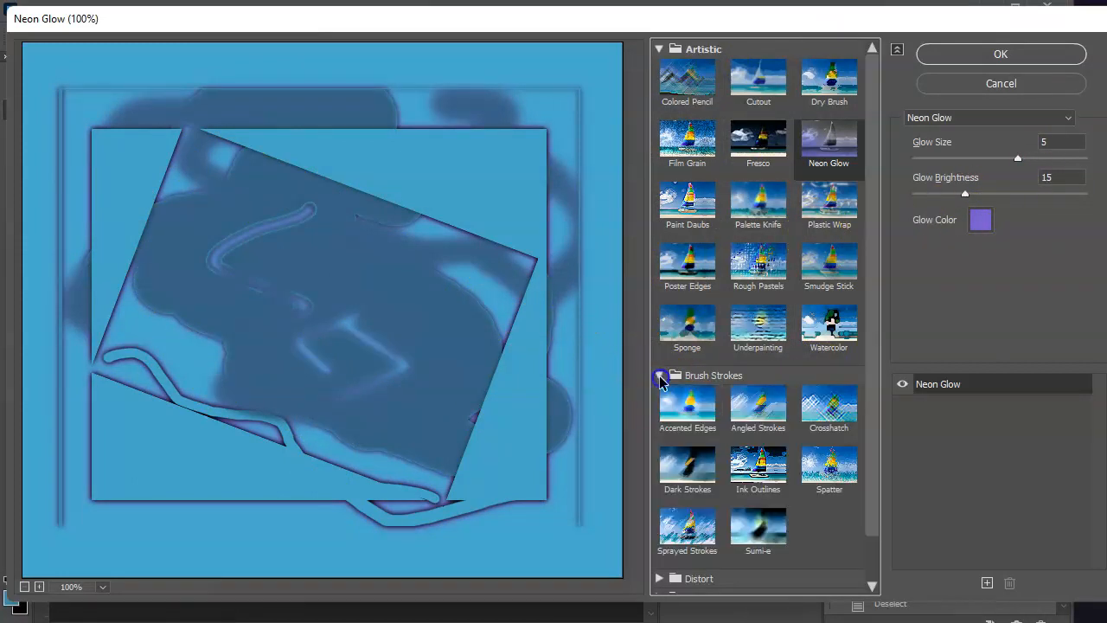
click(761, 417)
drag(100, 353, 263, 430)
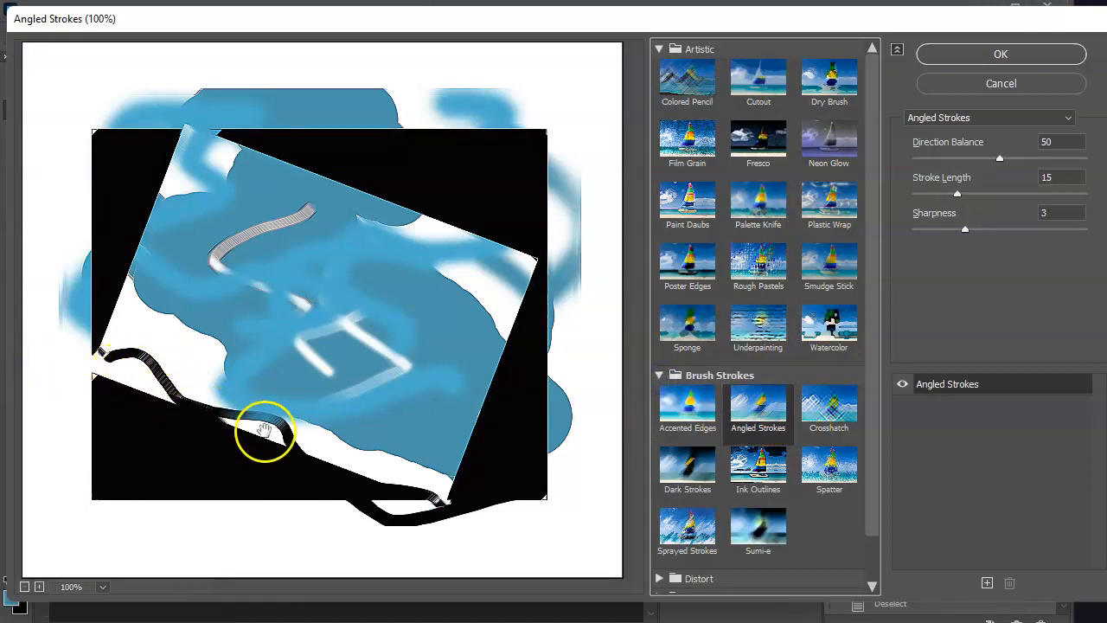
scroll(710, 421, down, 1)
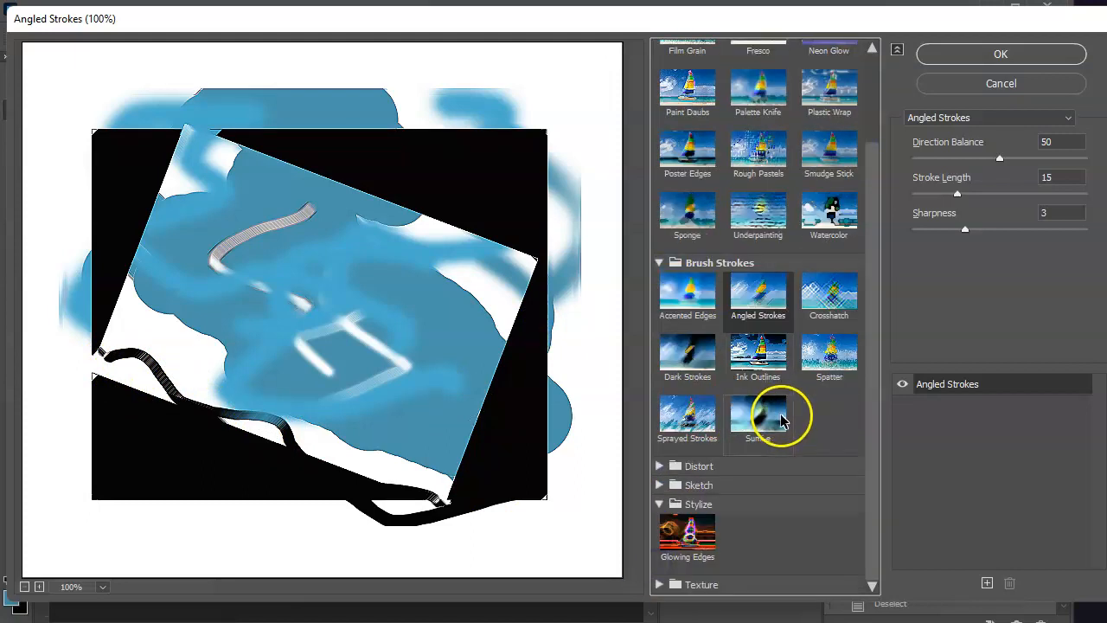
click(687, 536)
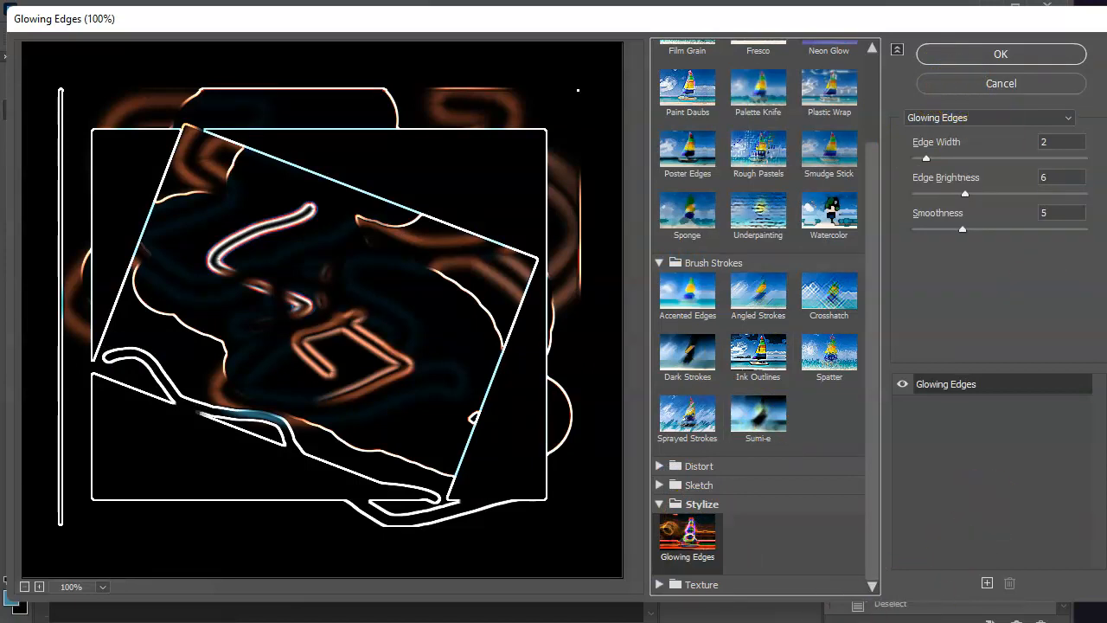
scroll(767, 156, up, 3)
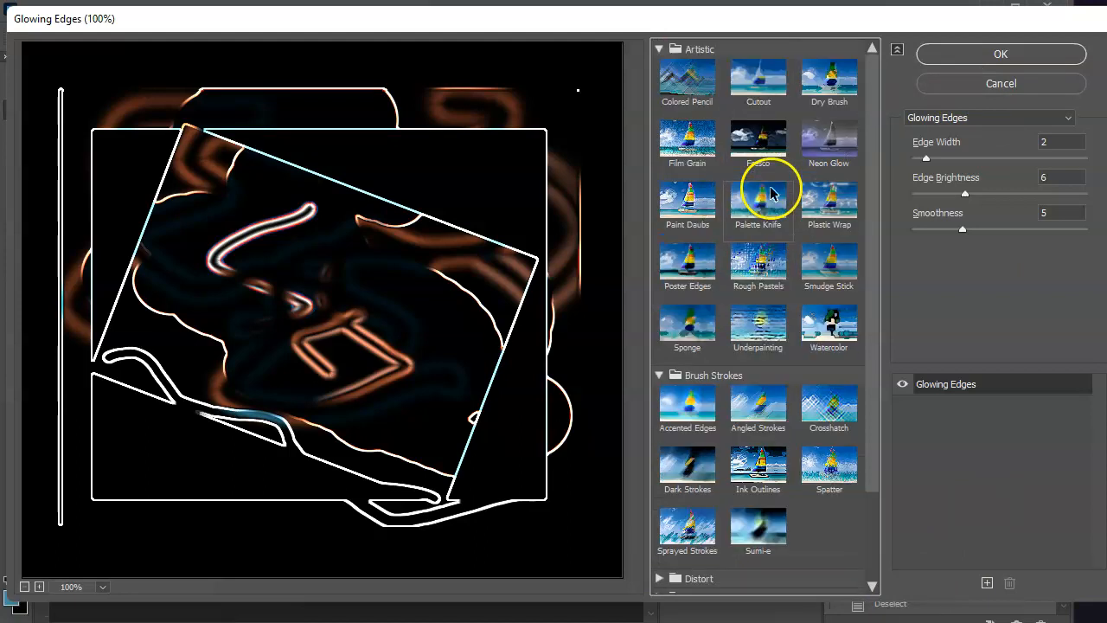
Step: Set the effect to Cutout and stack a second effect layer on it, trying Poster Edges before choosing Sprayed Strokes
click(755, 90)
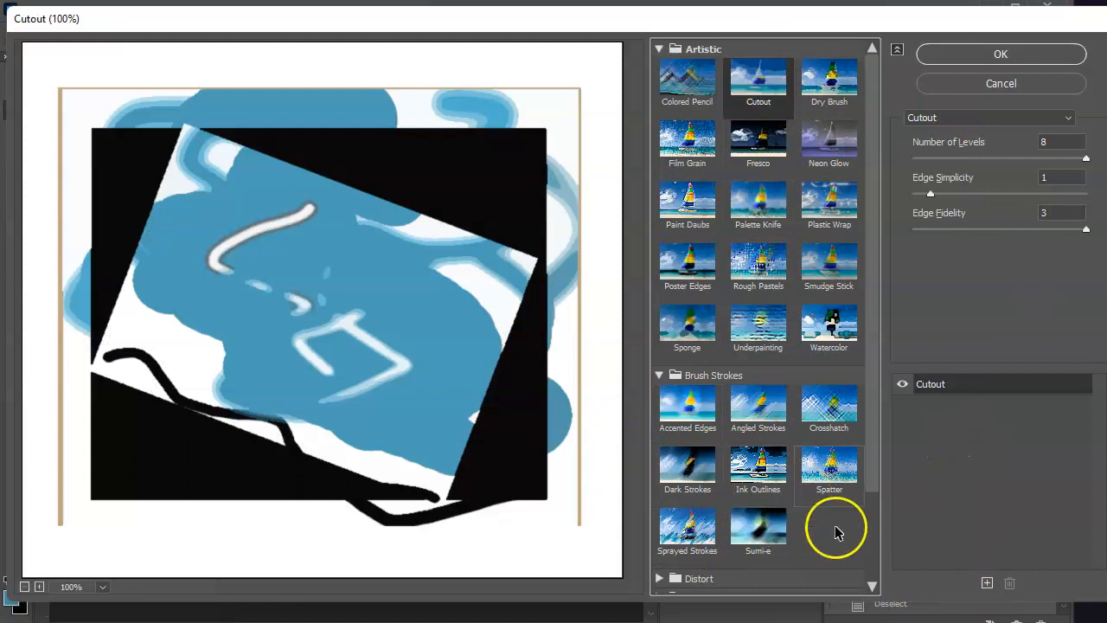
click(986, 585)
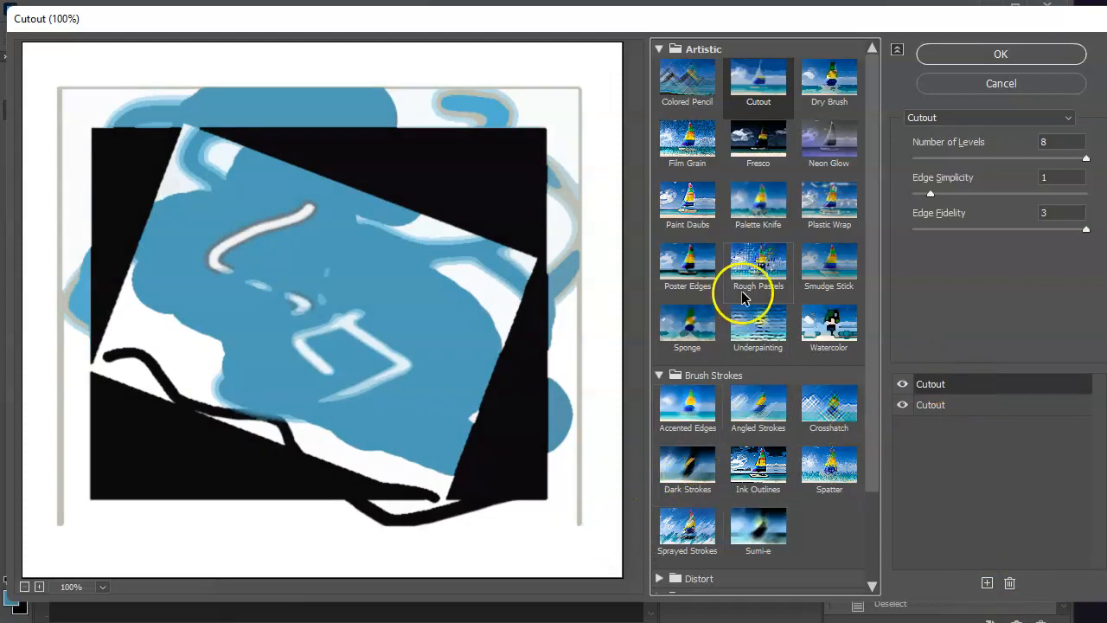
click(697, 268)
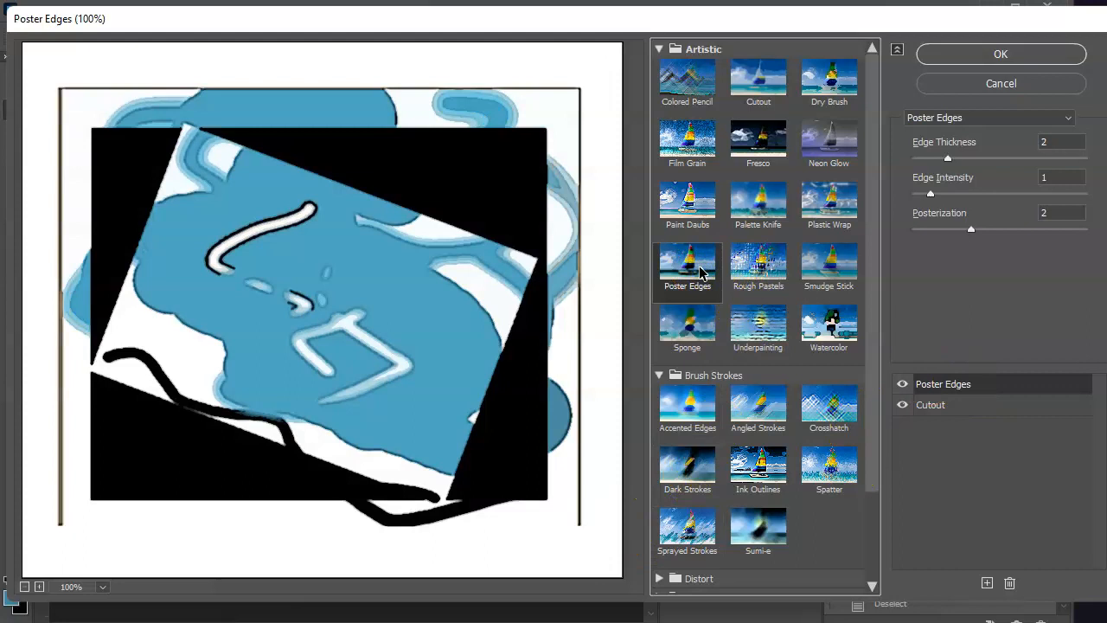
click(690, 539)
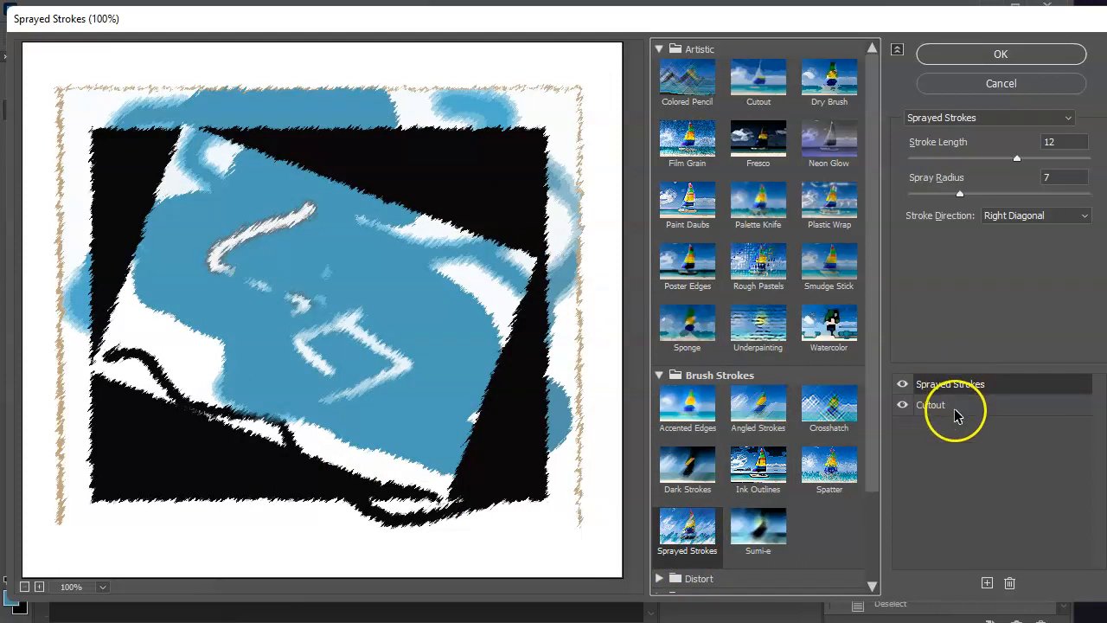
Step: Move the Cutout effect layer above Sprayed Strokes, then delete Cutout and apply the remaining effect to the image
drag(964, 409, 966, 381)
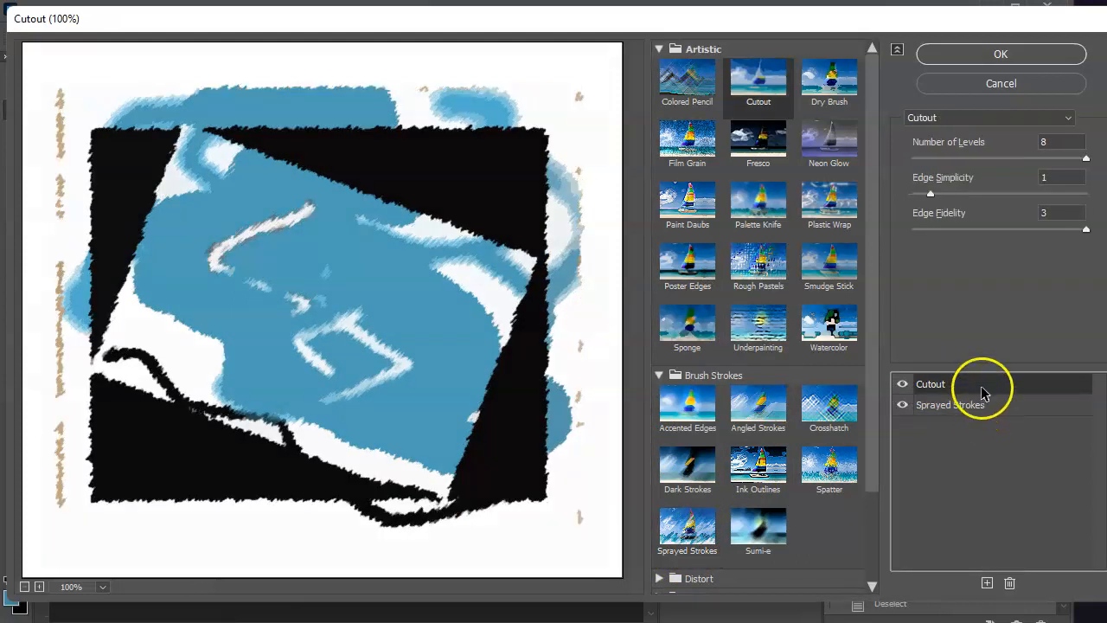
click(1010, 584)
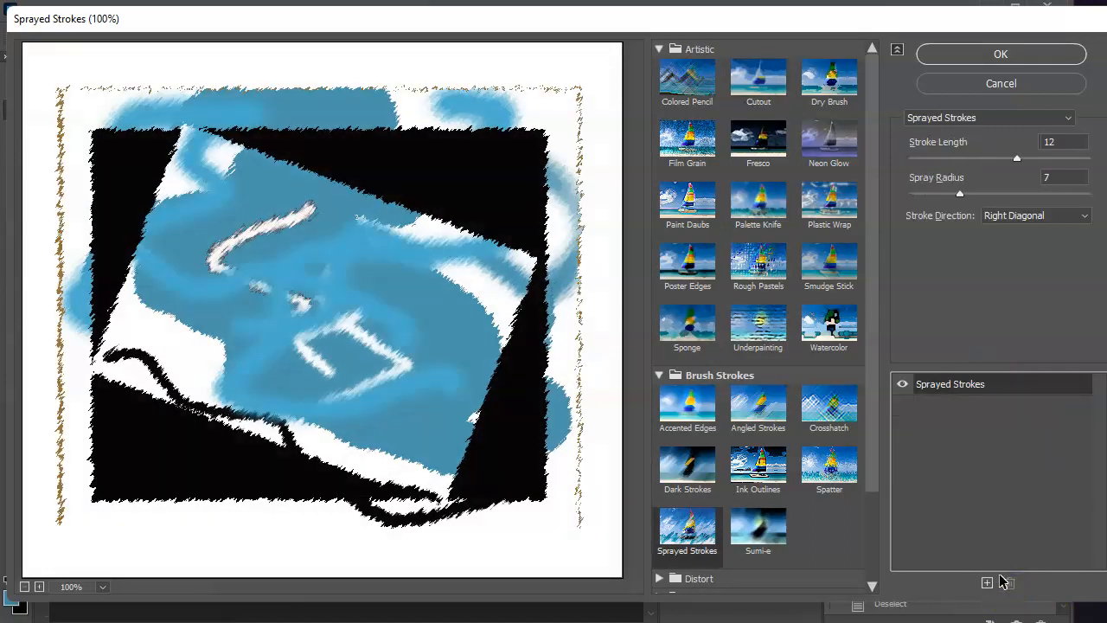
click(975, 59)
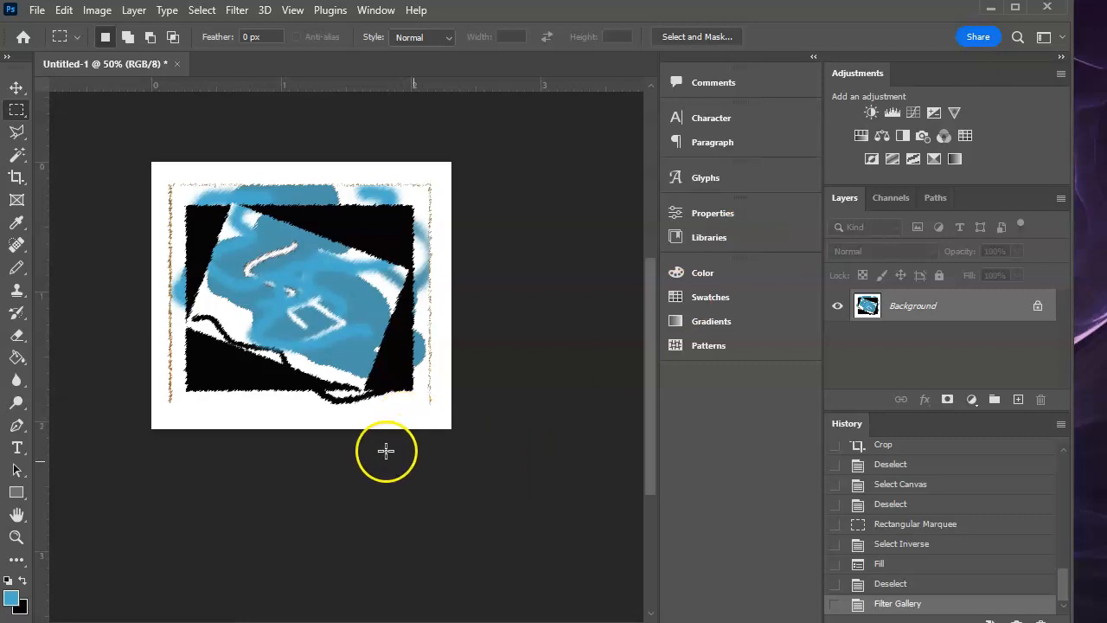
click(238, 11)
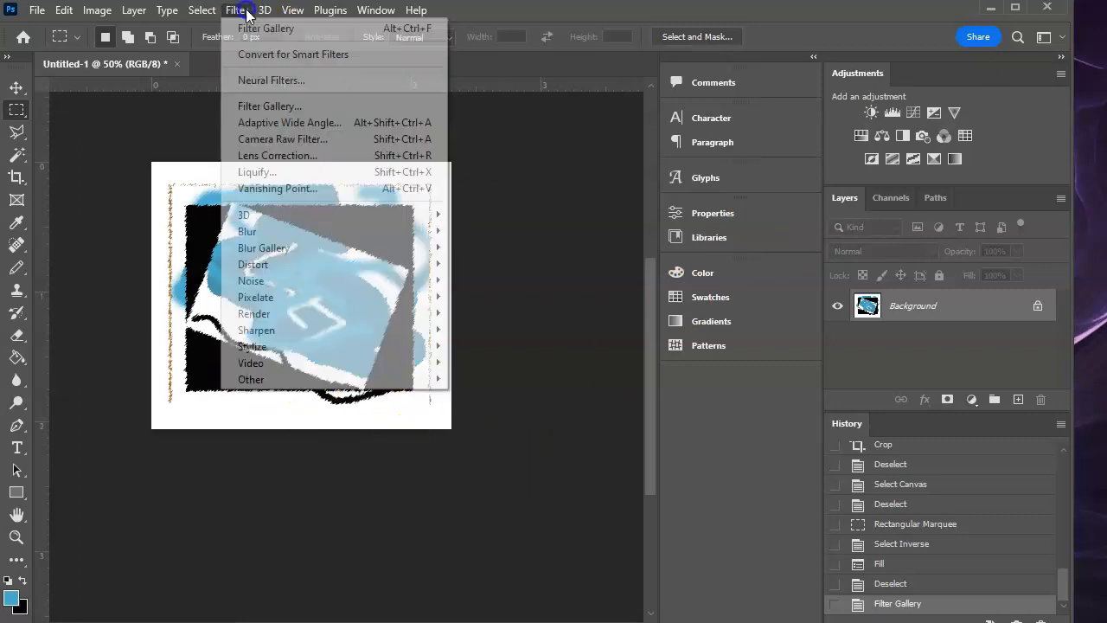
click(292, 10)
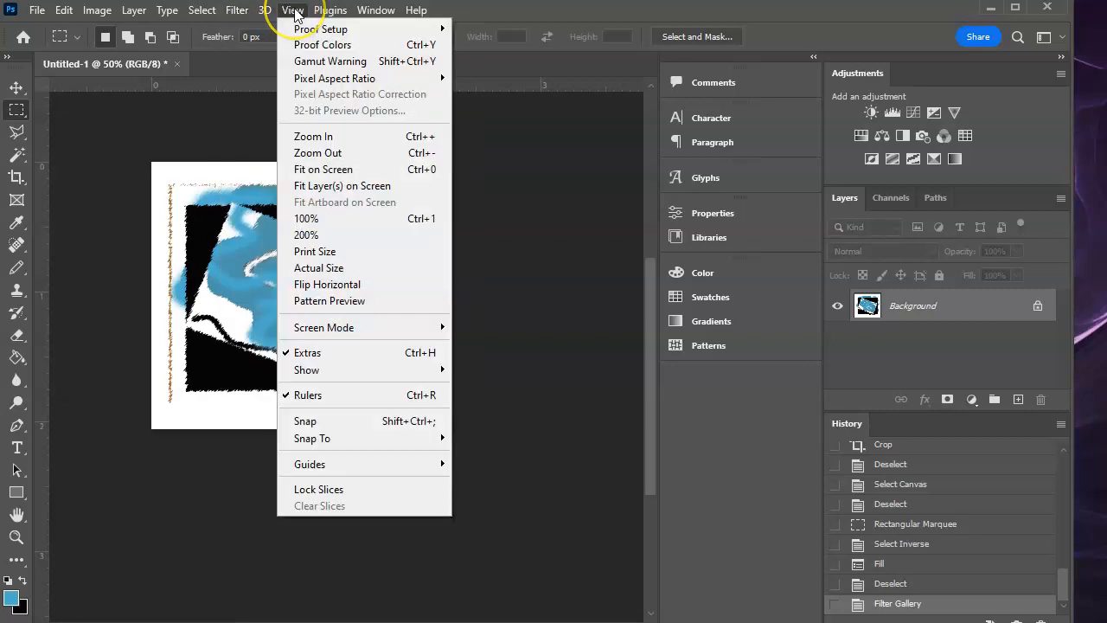
click(324, 11)
click(238, 11)
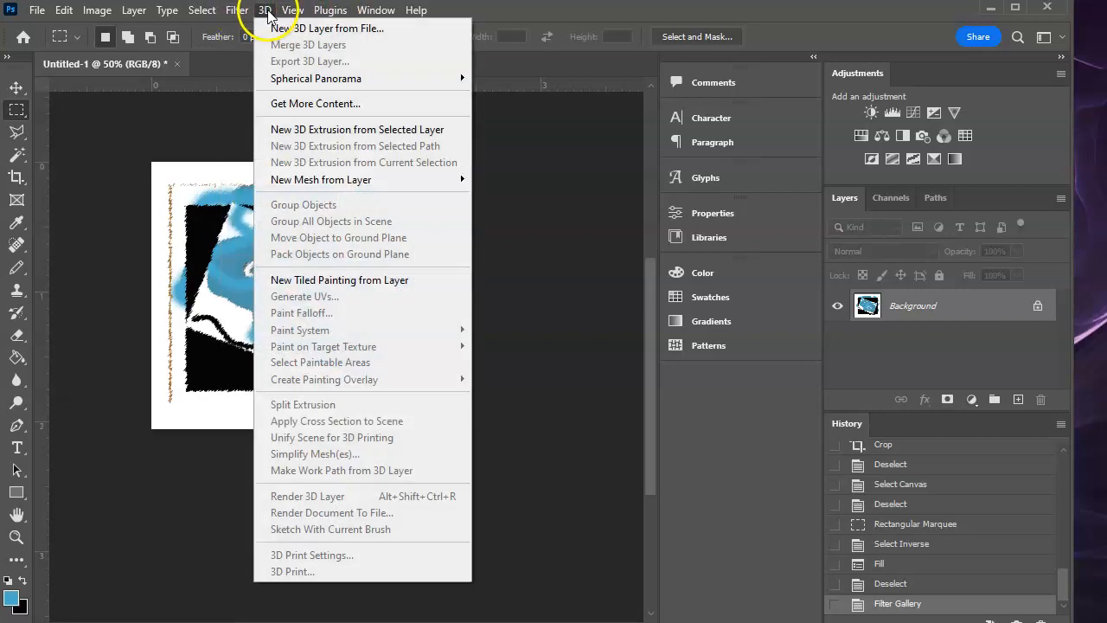
mouse_move(371, 18)
mouse_move(316, 10)
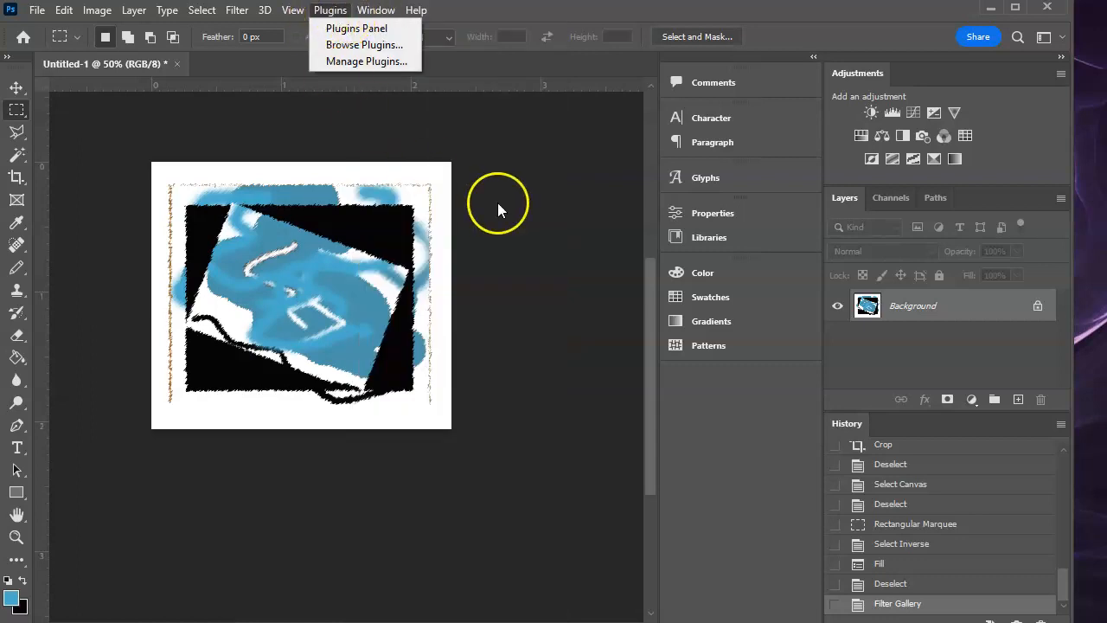
click(562, 235)
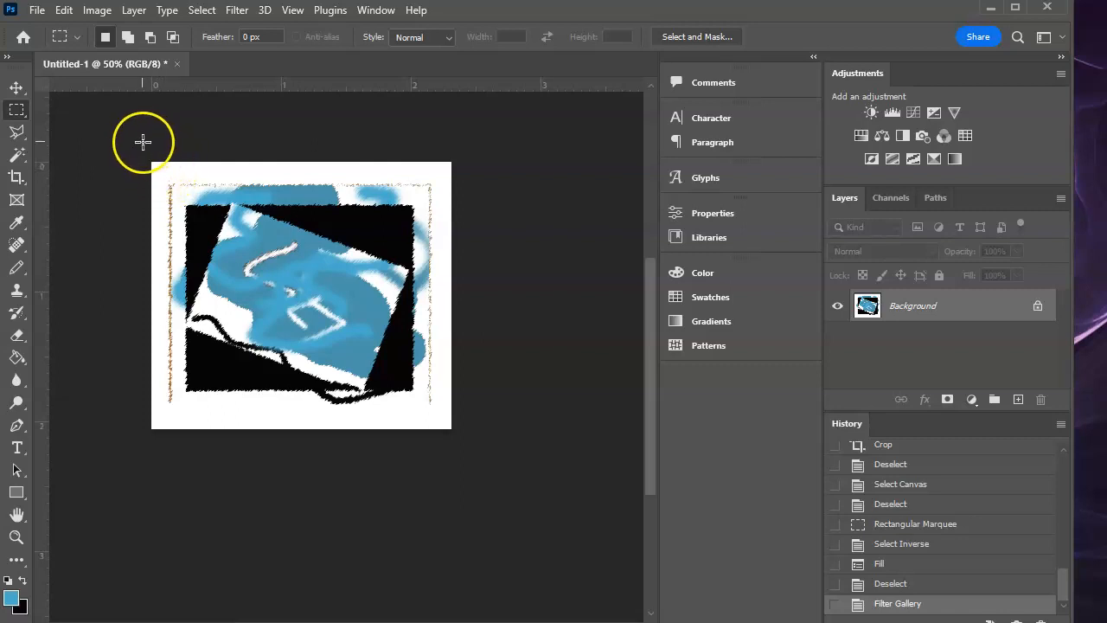
Step: Select a rectangle about 2 inches wide over the full height of the canvas, starting at its left edge
drag(141, 144, 412, 611)
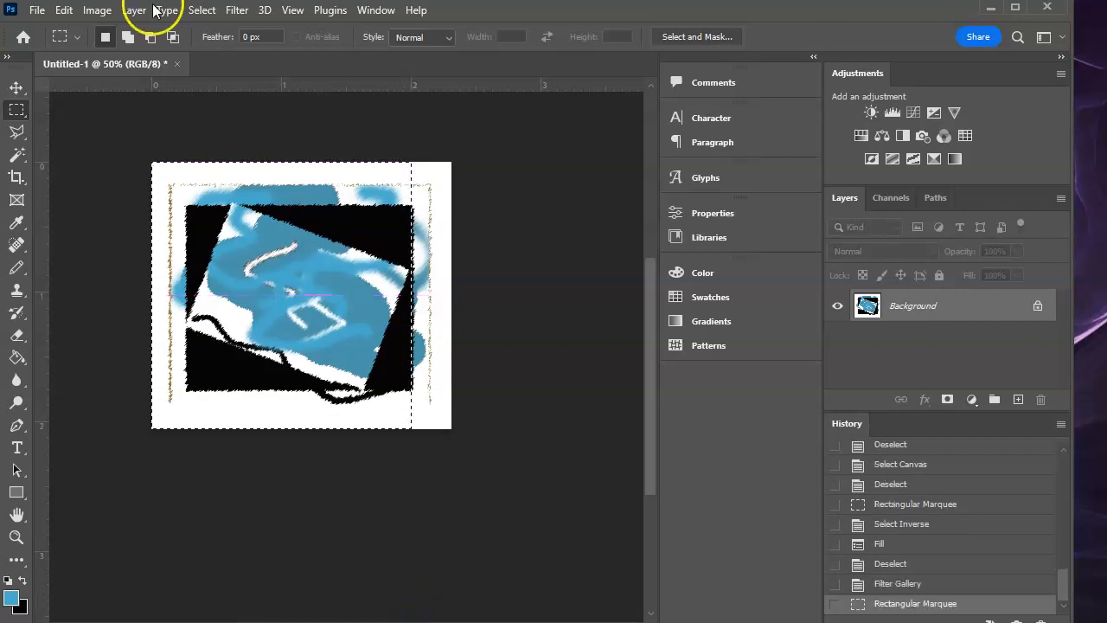